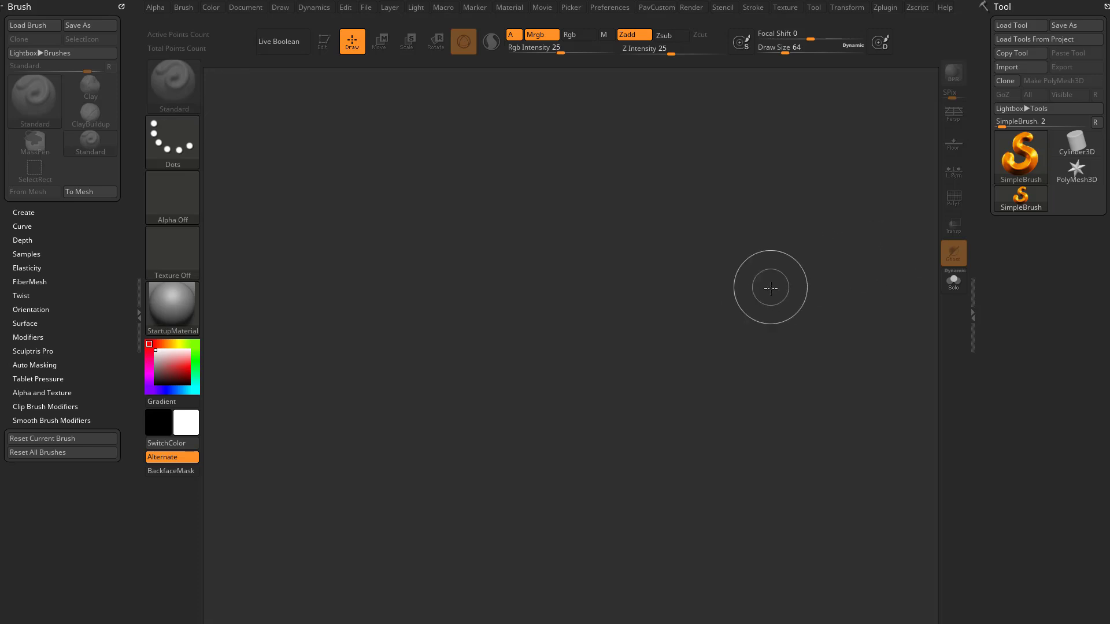
# Step: Load the DemoSoldier.ZTL tool from the LightBox tool library and close LightBox
pyautogui.press('s')
pyautogui.moveTo(769, 293); pyautogui.dragTo(760, 293)
pyautogui.press(',')
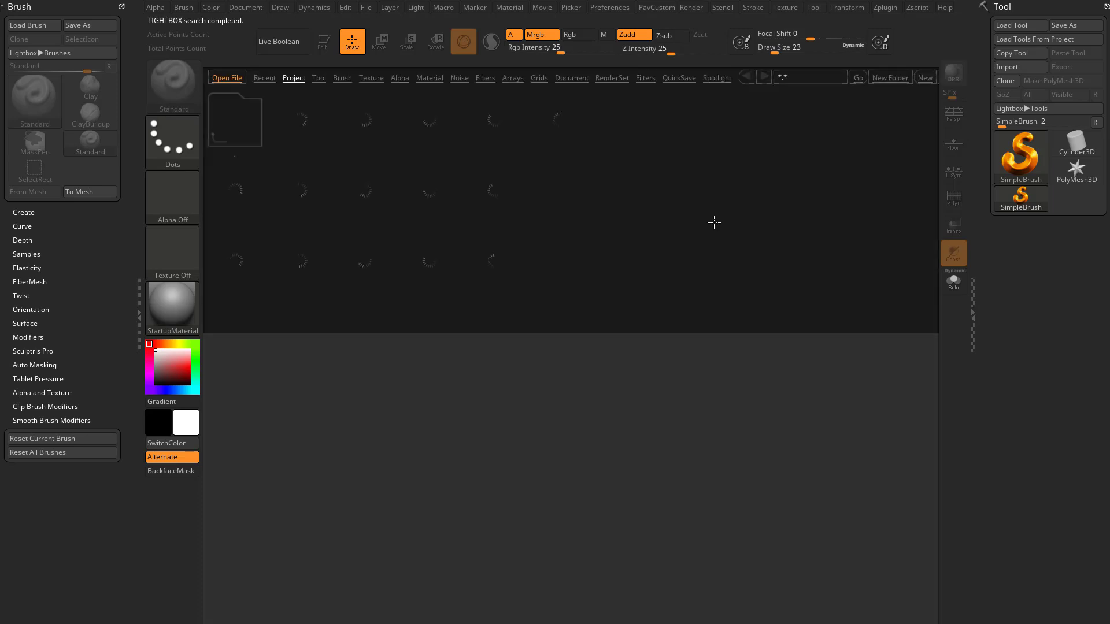
pyautogui.click(319, 79)
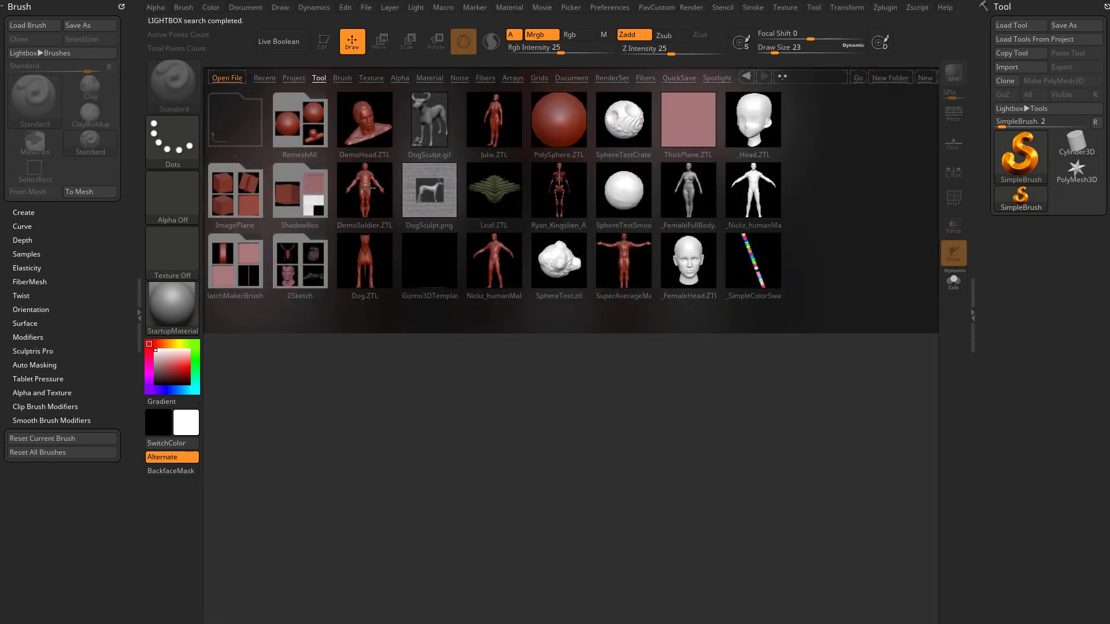
pyautogui.doubleClick(363, 192)
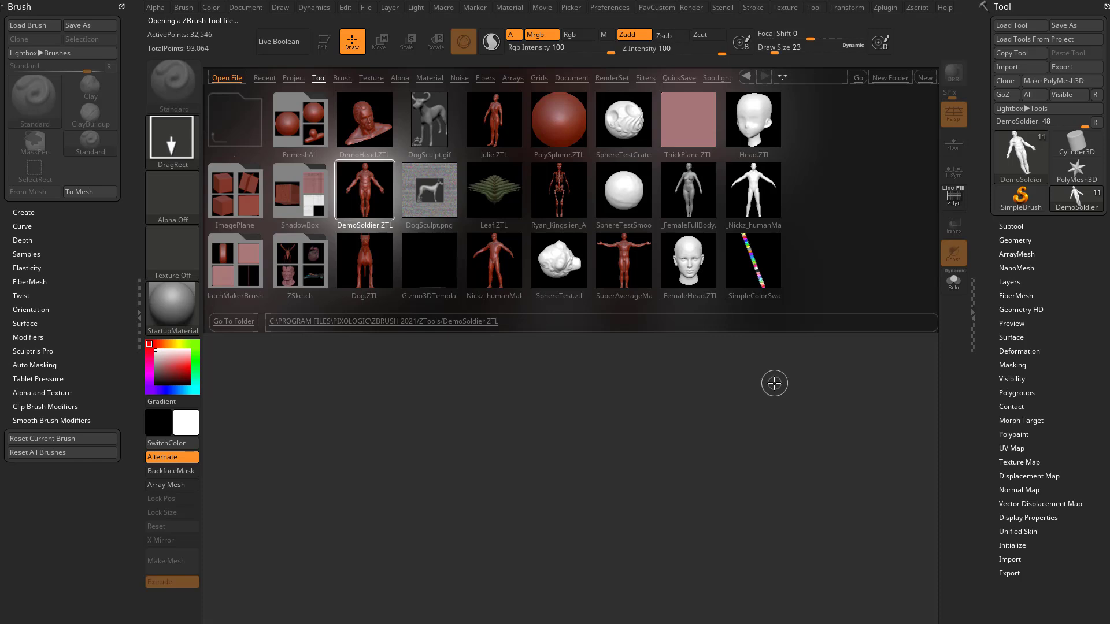
pyautogui.press(',')
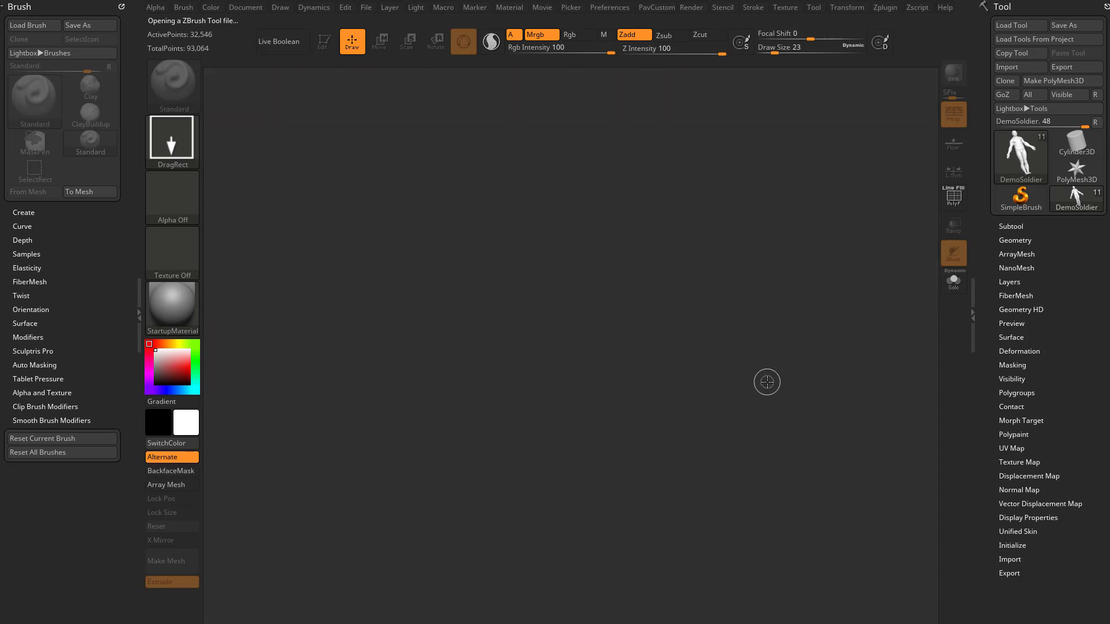
# Step: Place the DemoSoldier model on the canvas in Edit mode, frame it, and reduce the draw size to 46
pyautogui.moveTo(562, 331); pyautogui.dragTo(598, 613)
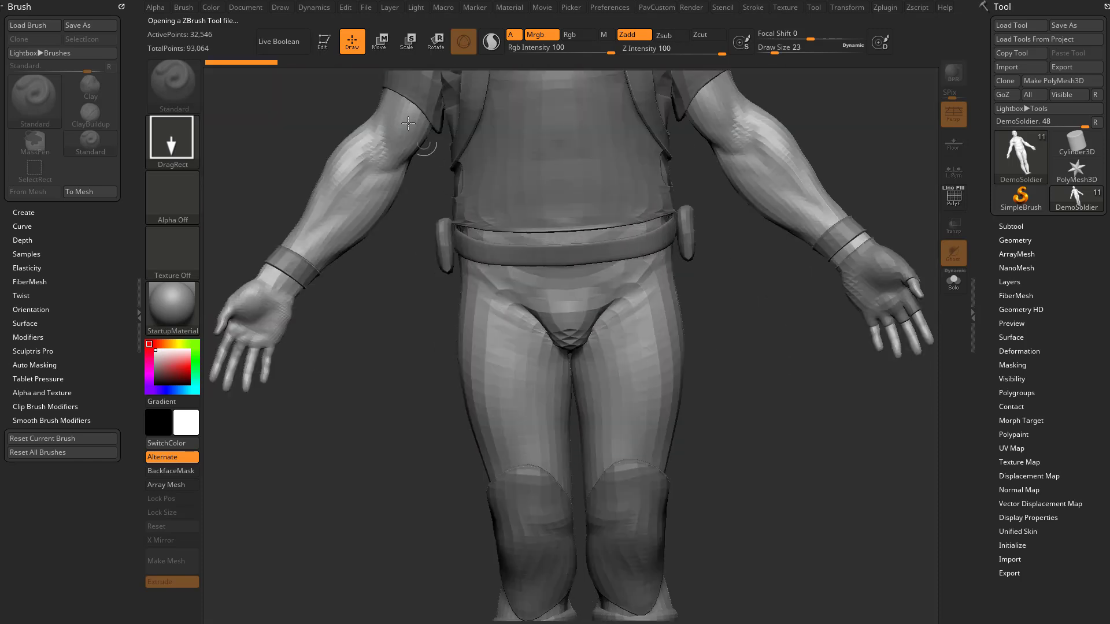
pyautogui.click(324, 42)
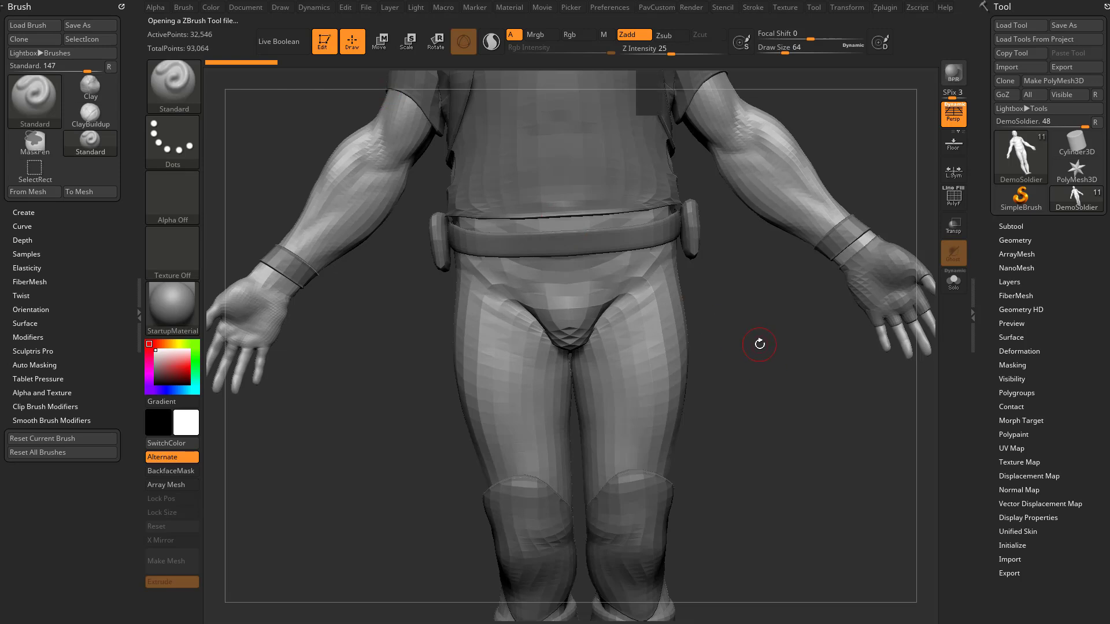
pyautogui.press('f')
pyautogui.keyDown('alt'); pyautogui.moveTo(834, 334); pyautogui.dragTo(838, 344); pyautogui.keyUp('alt')
pyautogui.press('[')
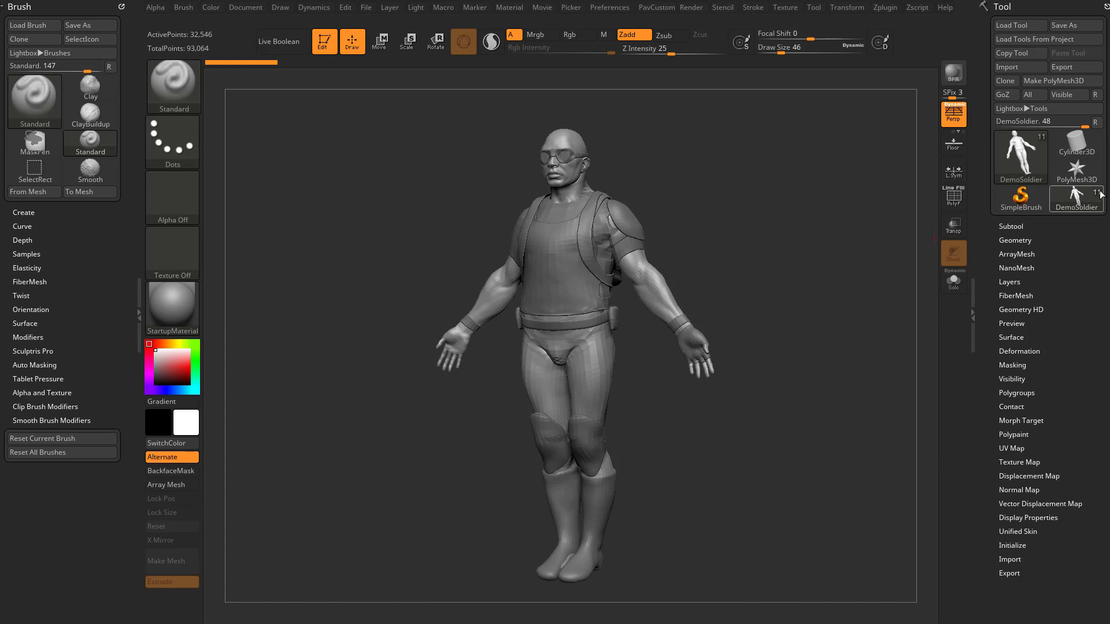
# Step: Show the model's subtool list with a visible count of 10 and open the Config preferences
pyautogui.click(1011, 226)
pyautogui.moveTo(998, 202); pyautogui.dragTo(995, 165)
pyautogui.moveTo(989, 241); pyautogui.dragTo(992, 268)
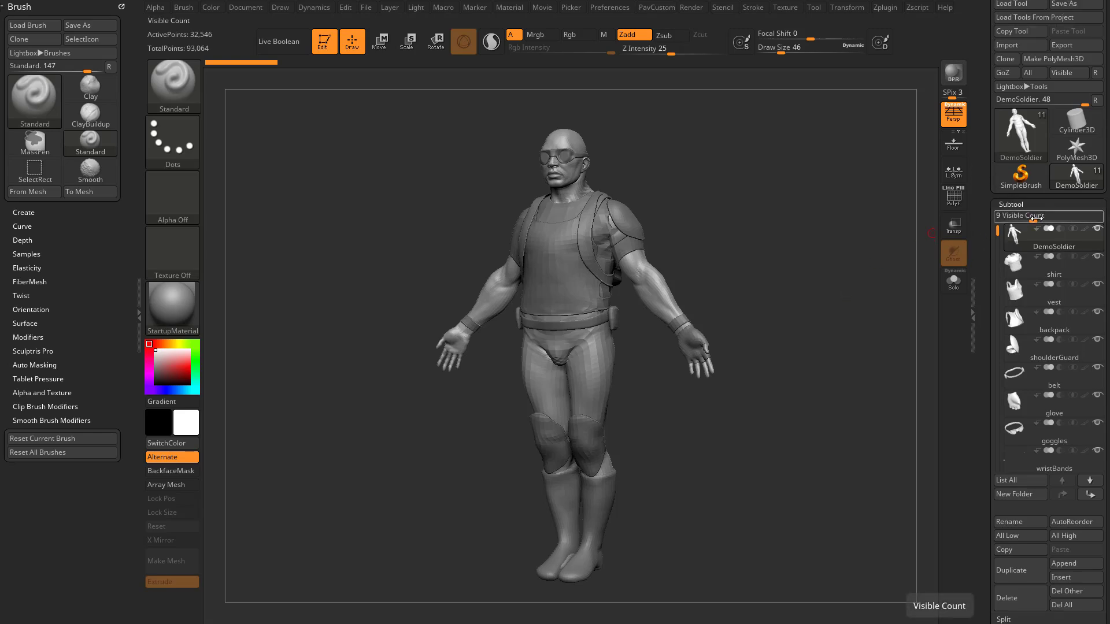
pyautogui.moveTo(1037, 219)
pyautogui.mouseDown()
pyautogui.moveTo(1017, 217)
pyautogui.moveTo(1039, 222)
pyautogui.mouseUp()
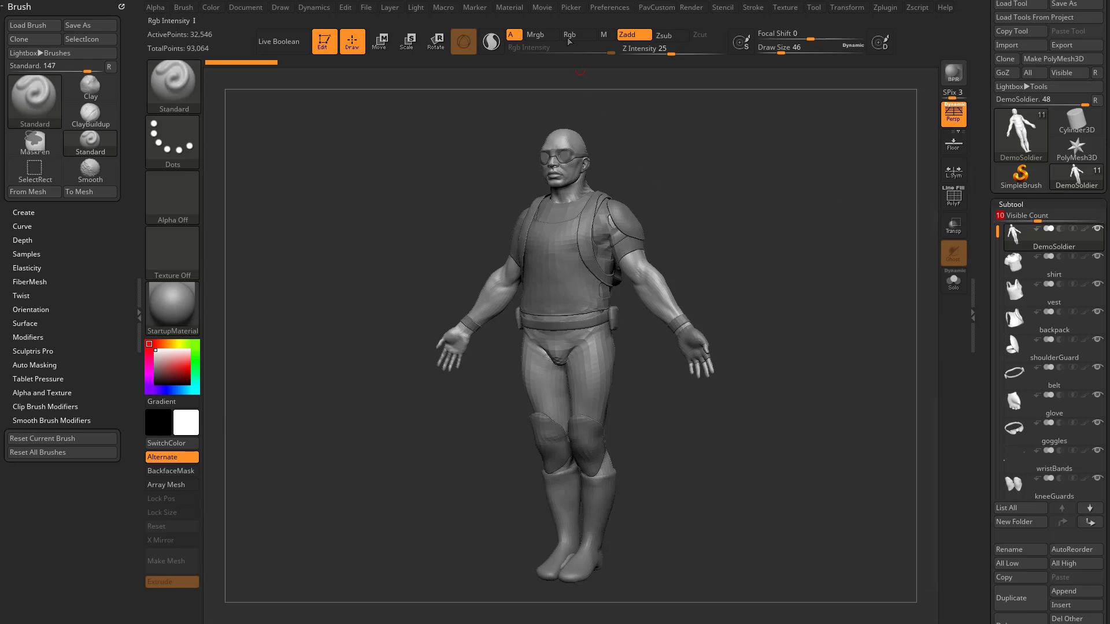
pyautogui.click(612, 8)
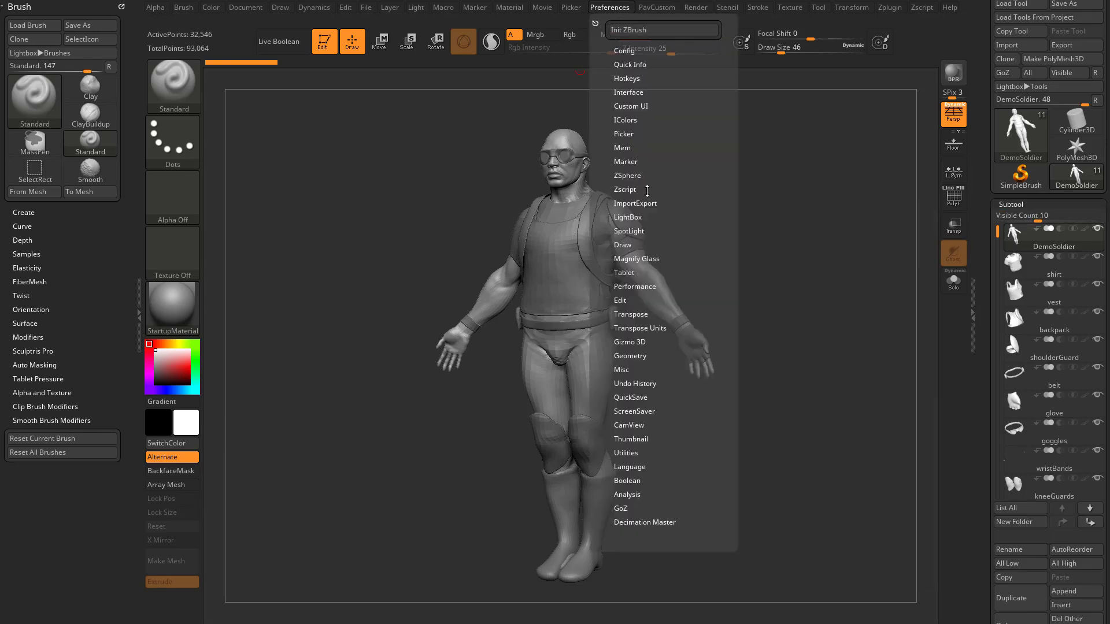
pyautogui.click(629, 51)
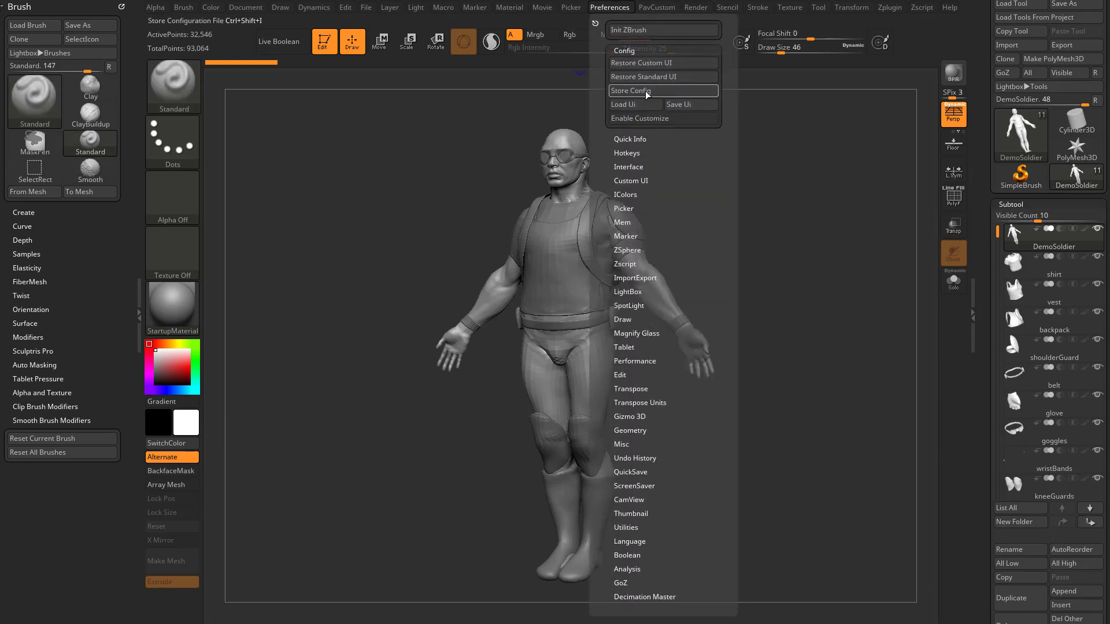
# Step: Look through the subtool list and isolate the DemoSoldier body with Solo mode
pyautogui.moveTo(987, 300); pyautogui.dragTo(985, 261)
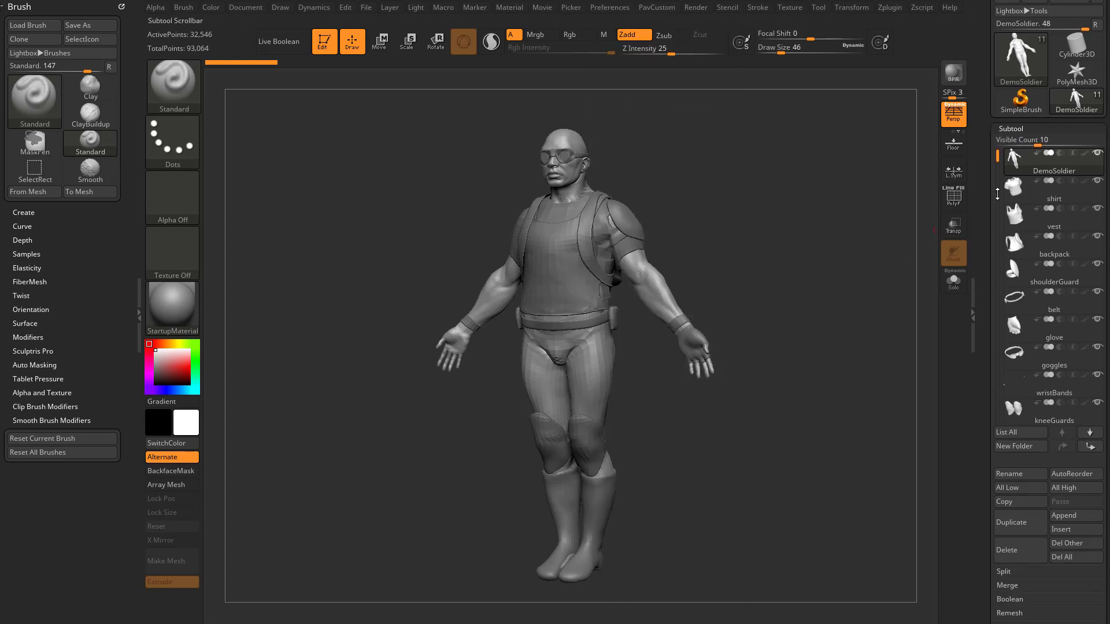
pyautogui.moveTo(990, 181); pyautogui.dragTo(990, 244)
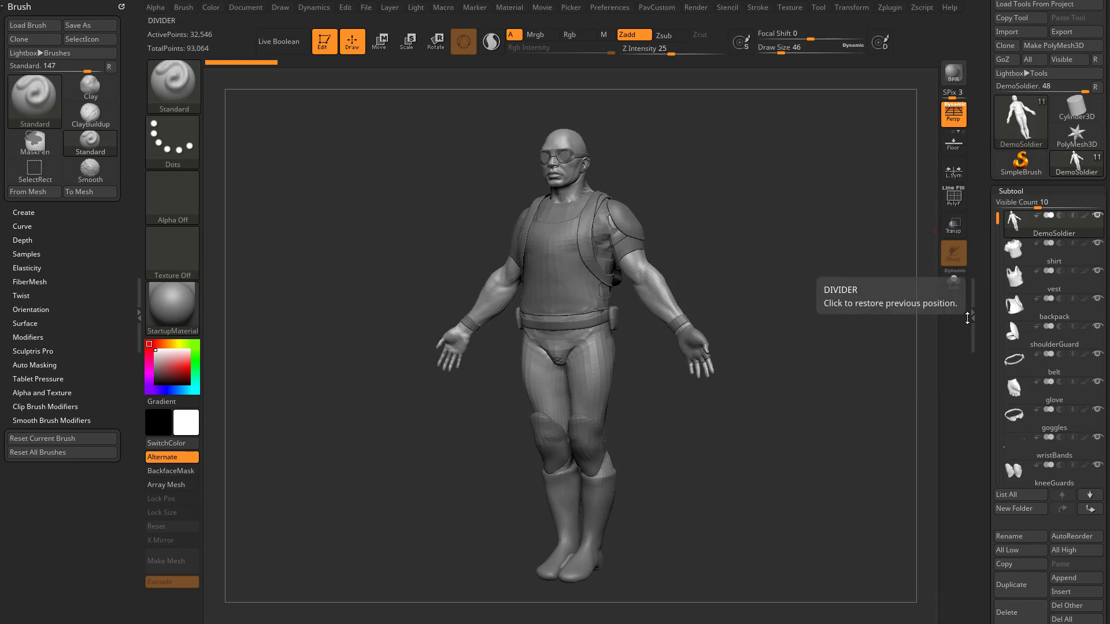
pyautogui.moveTo(1055, 223)
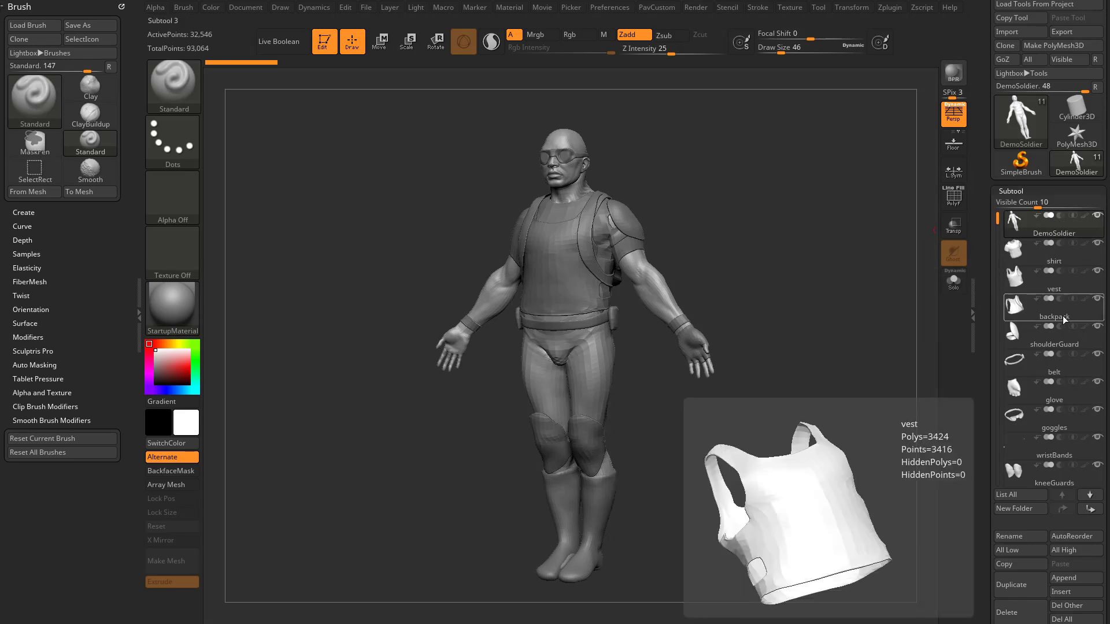
pyautogui.click(953, 286)
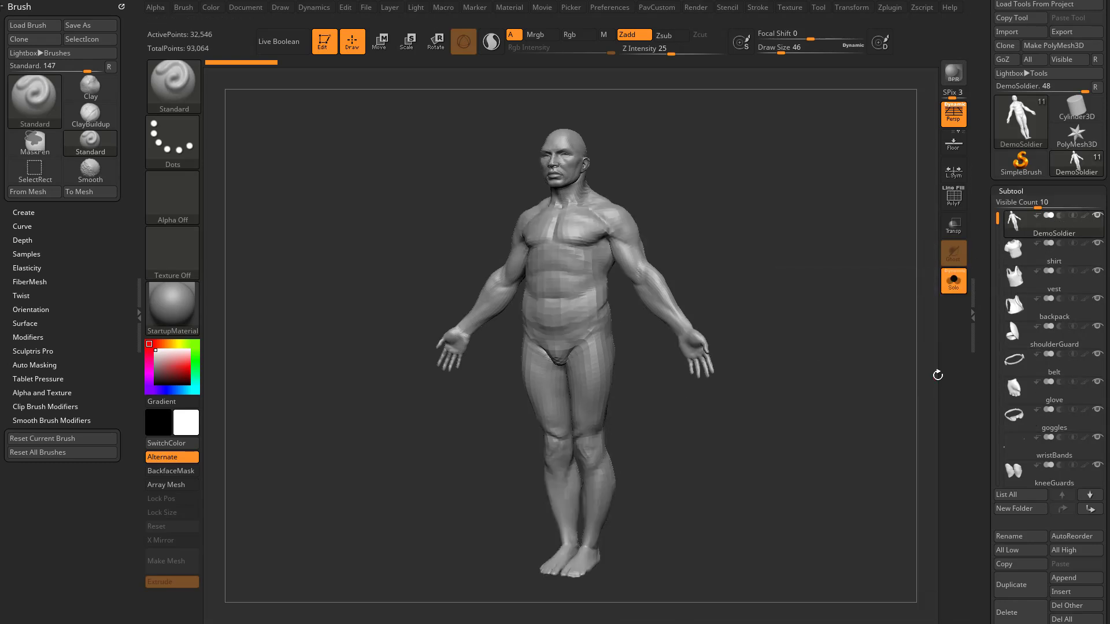
pyautogui.moveTo(756, 235)
pyautogui.mouseDown()
pyautogui.moveTo(758, 263)
pyautogui.moveTo(814, 259)
pyautogui.moveTo(792, 268)
pyautogui.mouseUp()
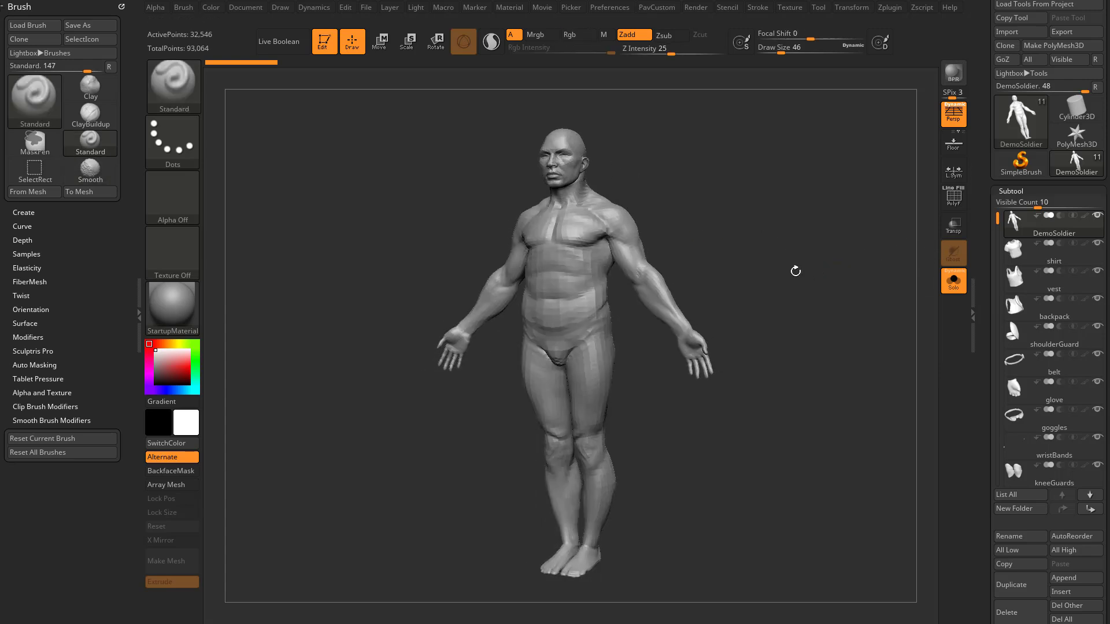
# Step: Rename the DemoSoldier subtool as Body
pyautogui.moveTo(979, 388); pyautogui.dragTo(979, 375)
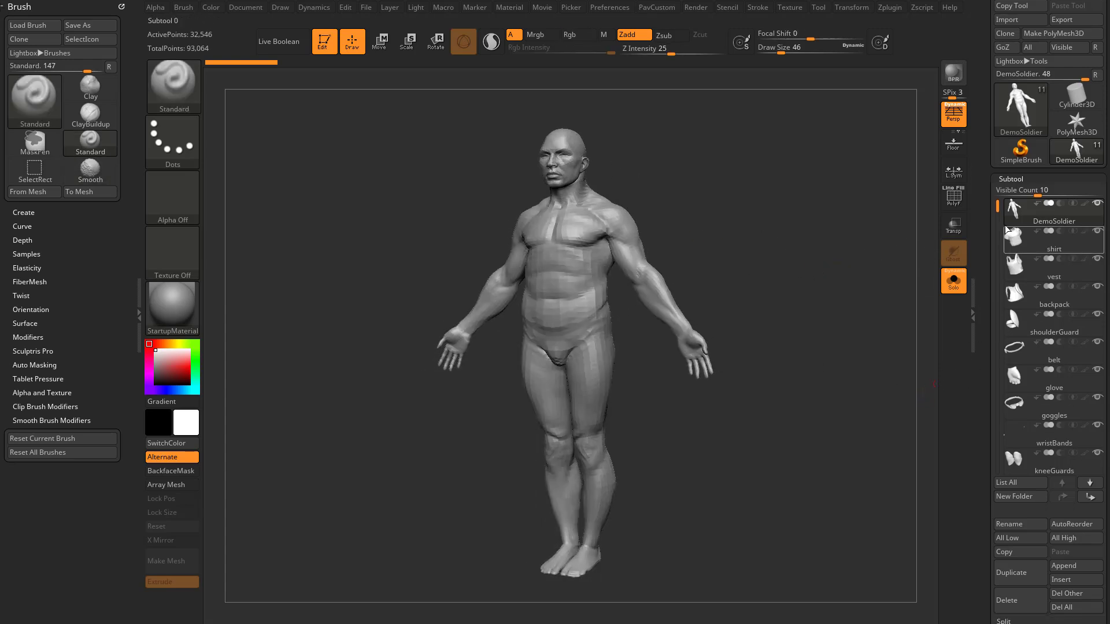
pyautogui.click(1009, 524)
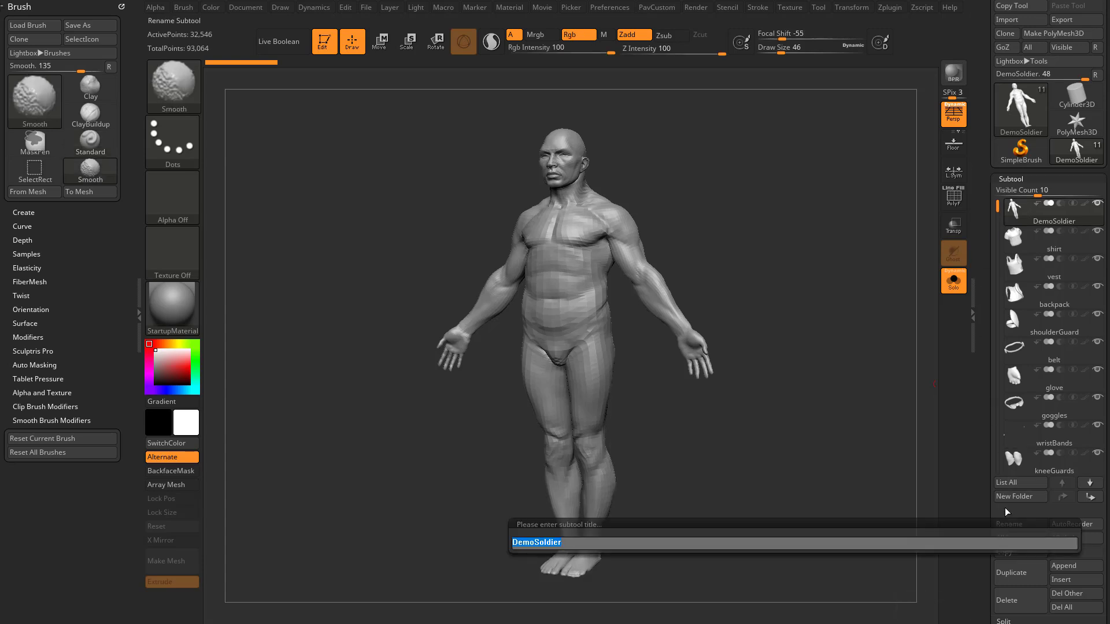
pyautogui.write('BOdy')
pyautogui.press('Return')
pyautogui.click(1007, 525)
pyautogui.write('Body')
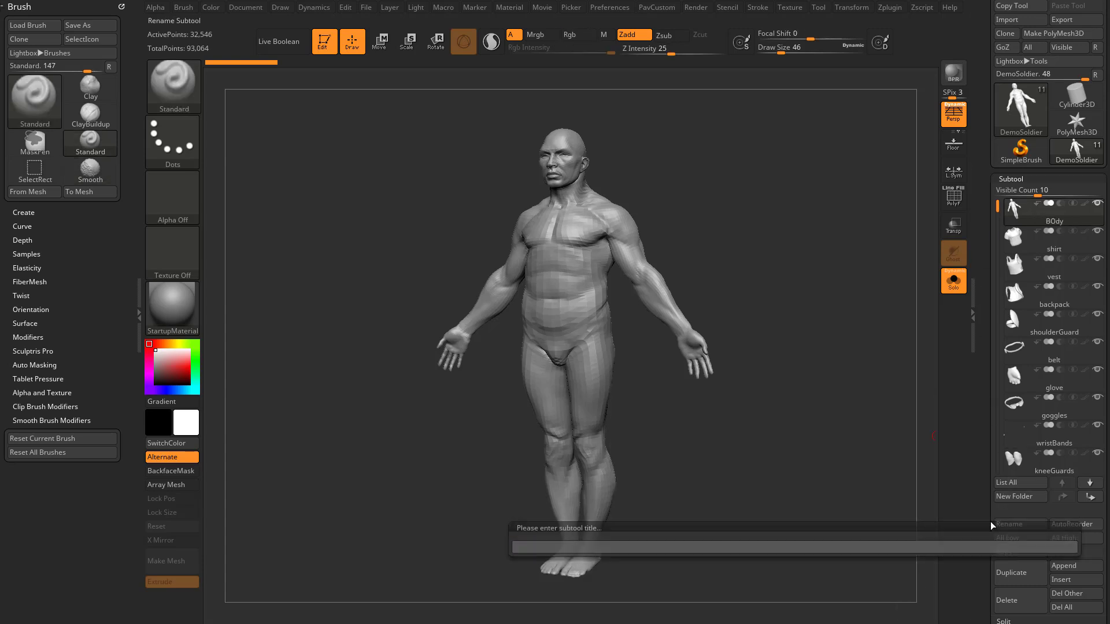
pyautogui.press('Return')
# Step: Save the tool to the Desktop under the name Soldier
pyautogui.scroll(2, 988, 230)
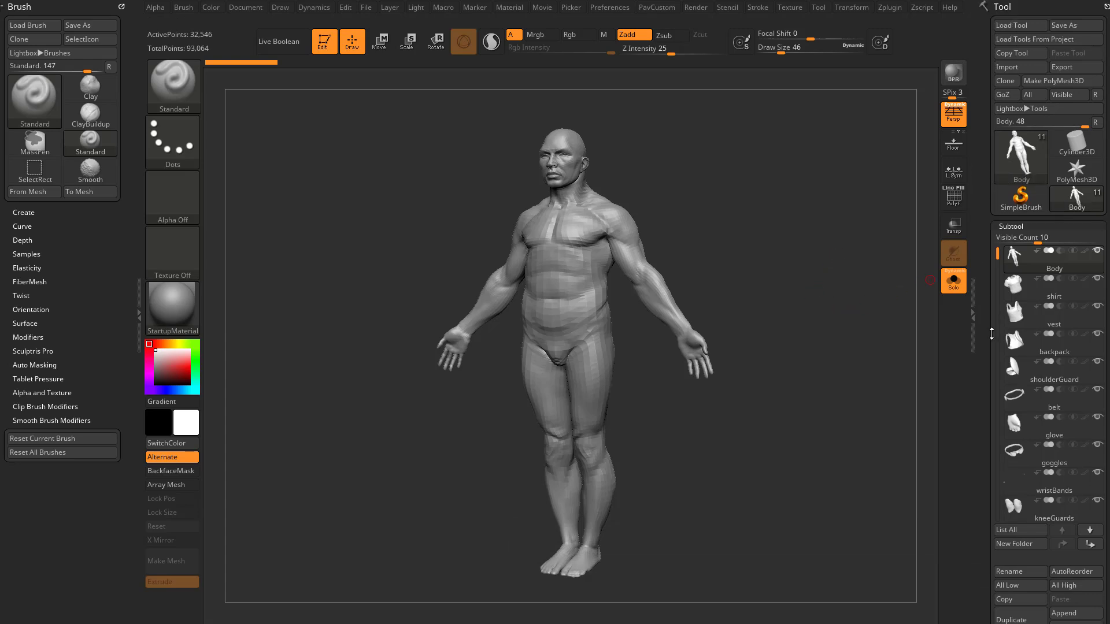
pyautogui.click(1061, 33)
pyautogui.click(266, 200)
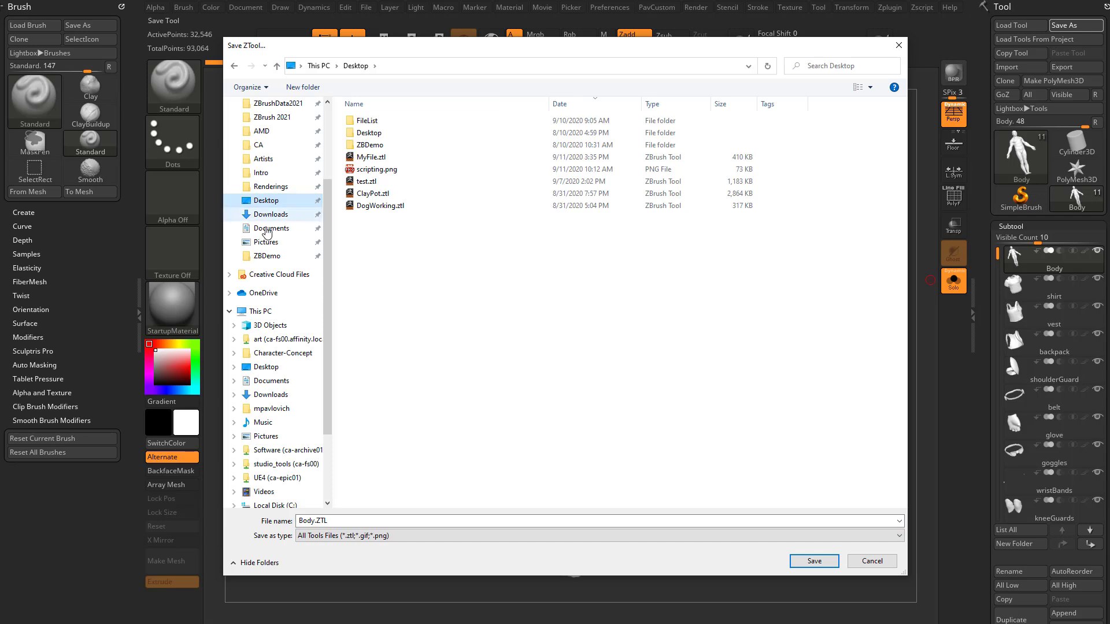
pyautogui.click(341, 522)
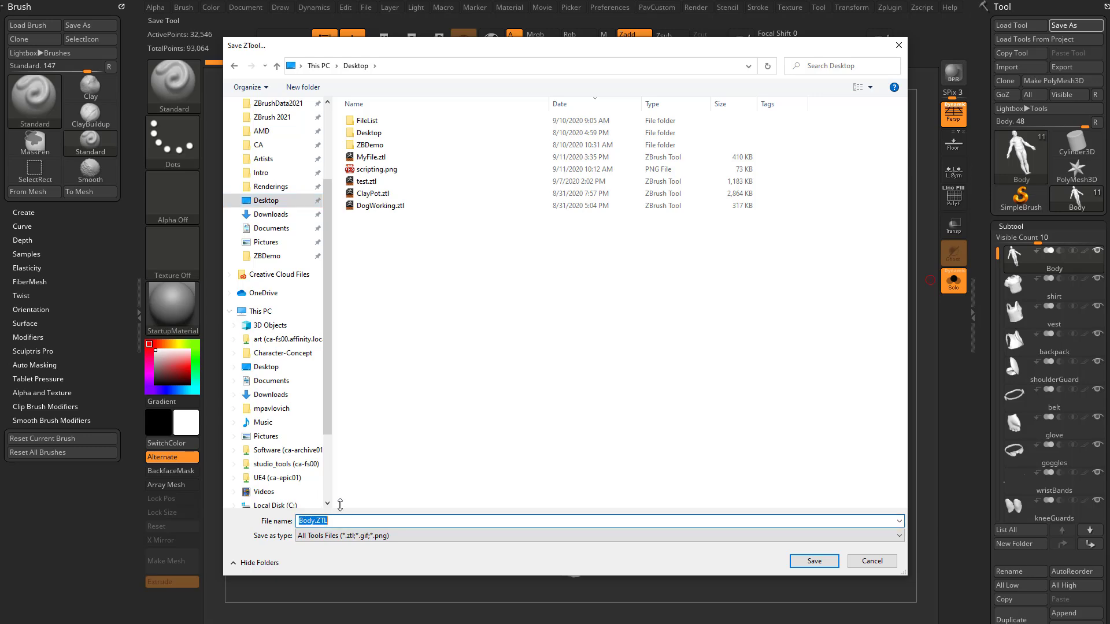
pyautogui.write('Soldier')
pyautogui.press('Return')
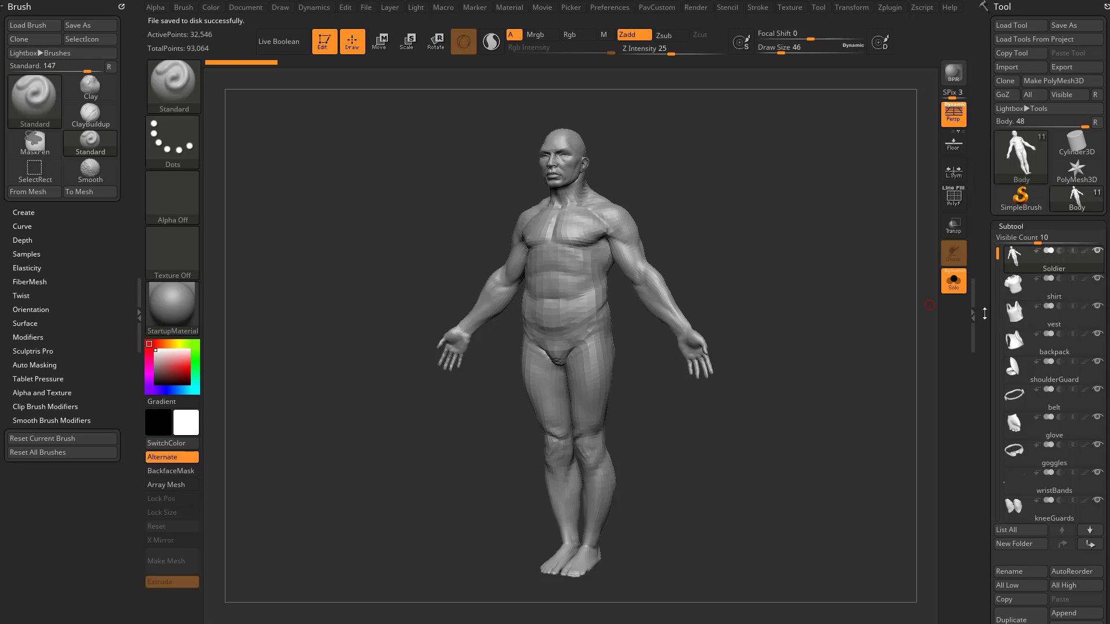
# Step: Append a Ring3D mesh as a new subtool and select it at the end of the subtool list
pyautogui.moveTo(984, 314)
pyautogui.mouseDown()
pyautogui.moveTo(985, 300)
pyautogui.moveTo(989, 409)
pyautogui.moveTo(978, 323)
pyautogui.moveTo(980, 335)
pyautogui.mouseUp()
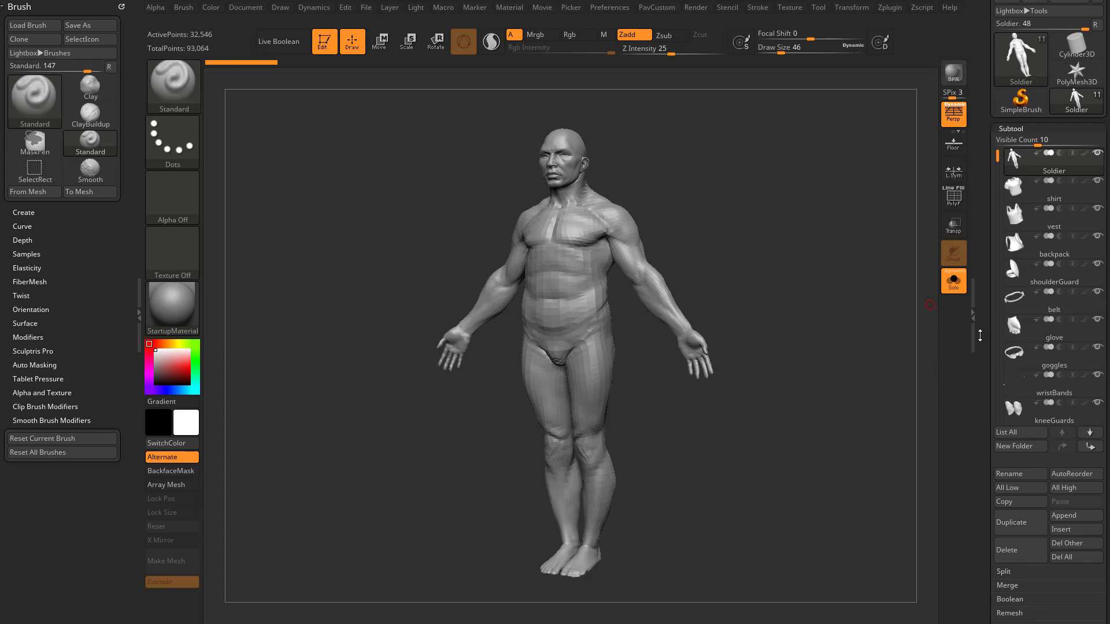
pyautogui.click(1069, 516)
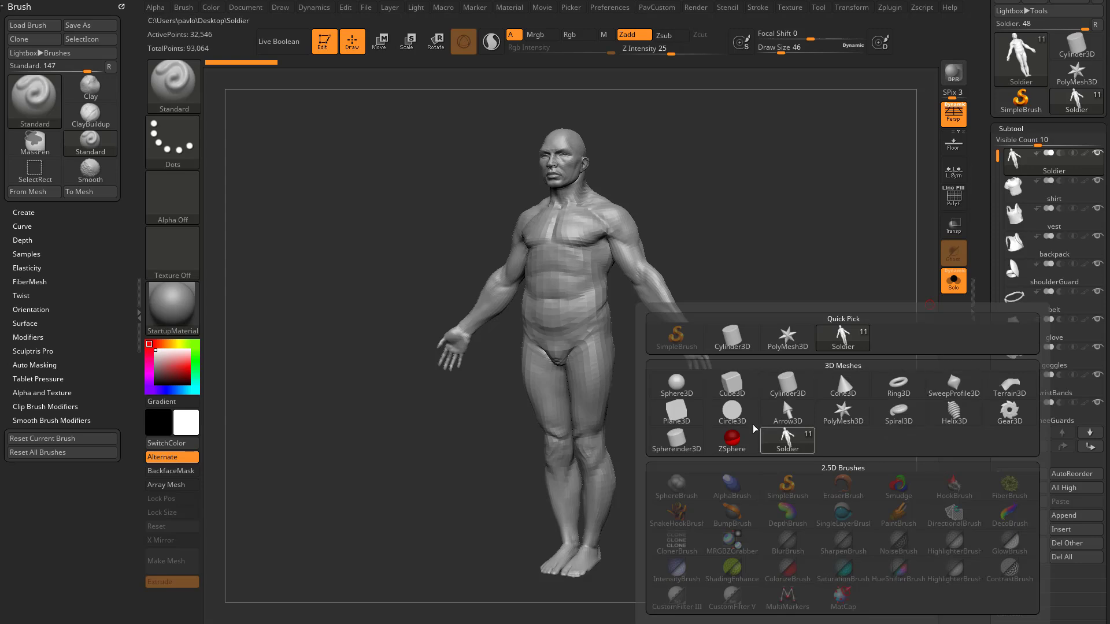
pyautogui.click(898, 387)
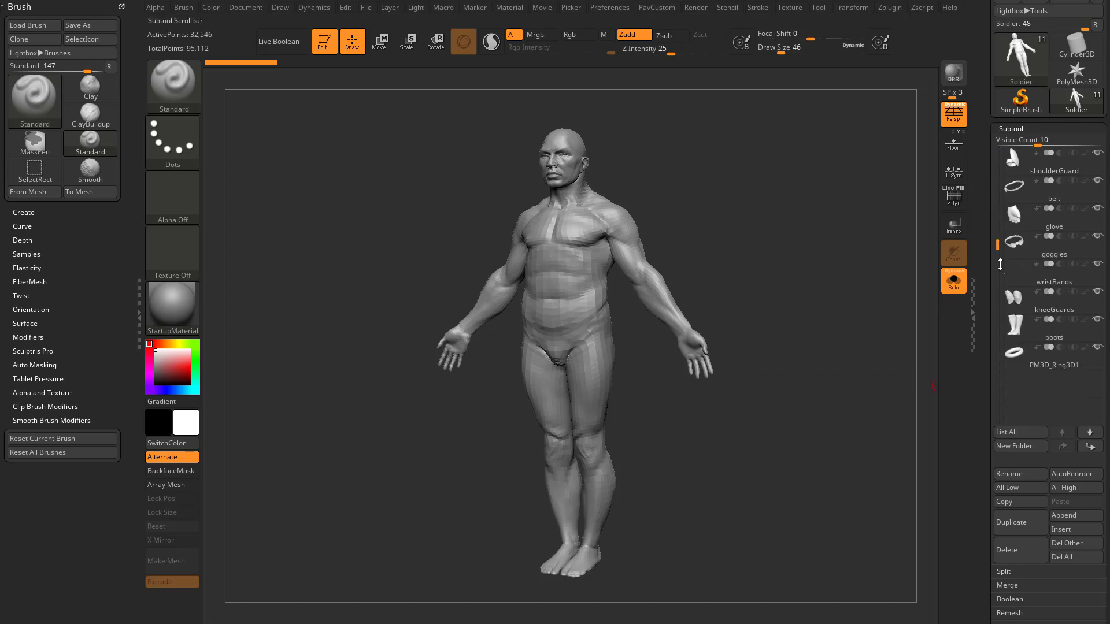
pyautogui.moveTo(771, 368); pyautogui.dragTo(784, 380)
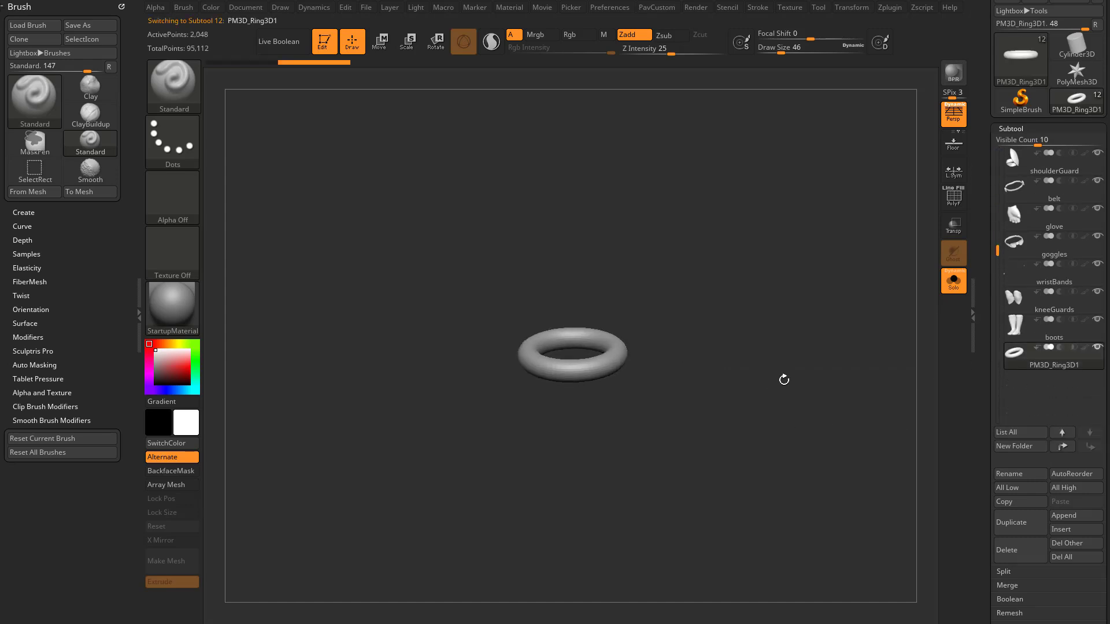
# Step: Delete the appended ring subtool and confirm the deletion
pyautogui.moveTo(979, 127); pyautogui.dragTo(983, 144)
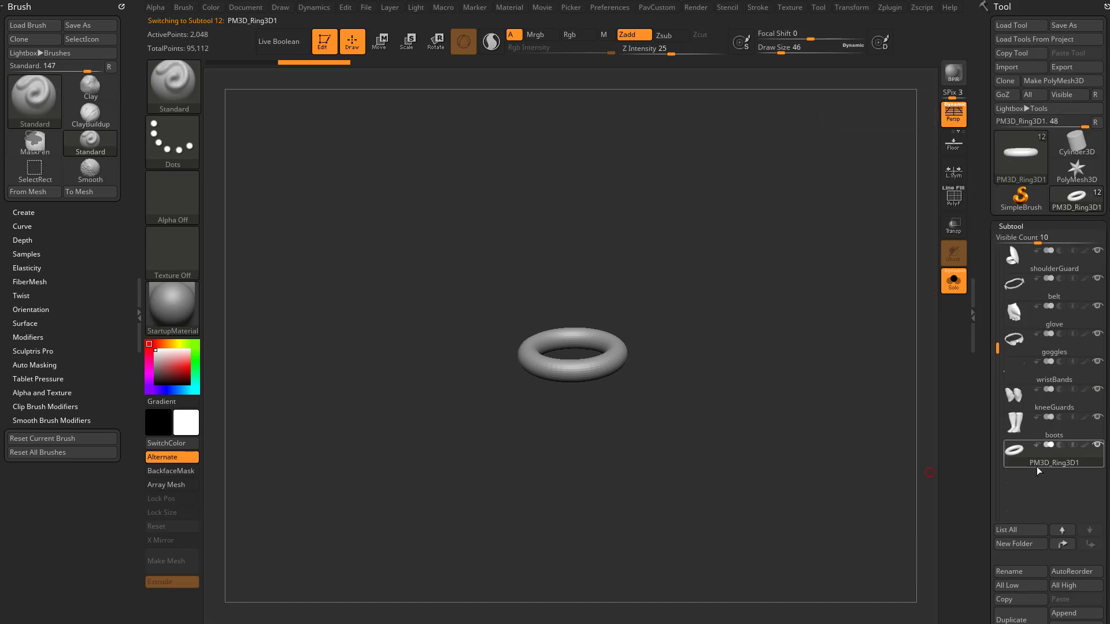
pyautogui.moveTo(983, 477); pyautogui.dragTo(984, 458)
pyautogui.moveTo(991, 598); pyautogui.dragTo(994, 577)
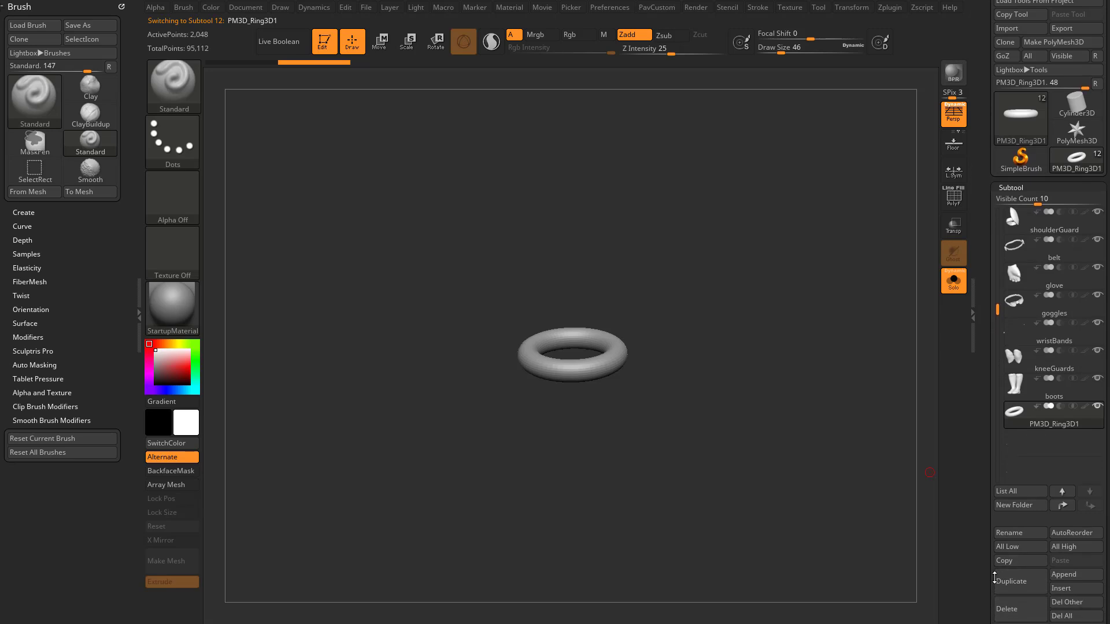
pyautogui.click(1007, 609)
pyautogui.click(870, 585)
pyautogui.moveTo(979, 359); pyautogui.dragTo(983, 422)
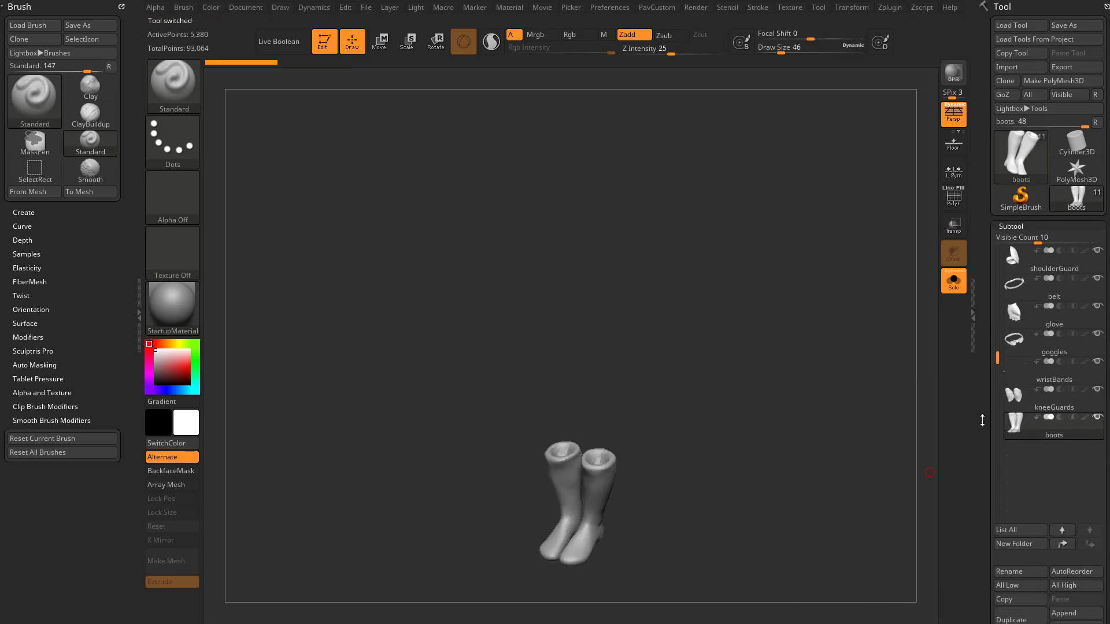
# Step: Select the Soldier subtool and insert a PolyMesh3D star directly below it in the subtool list
pyautogui.moveTo(998, 358); pyautogui.dragTo(995, 221)
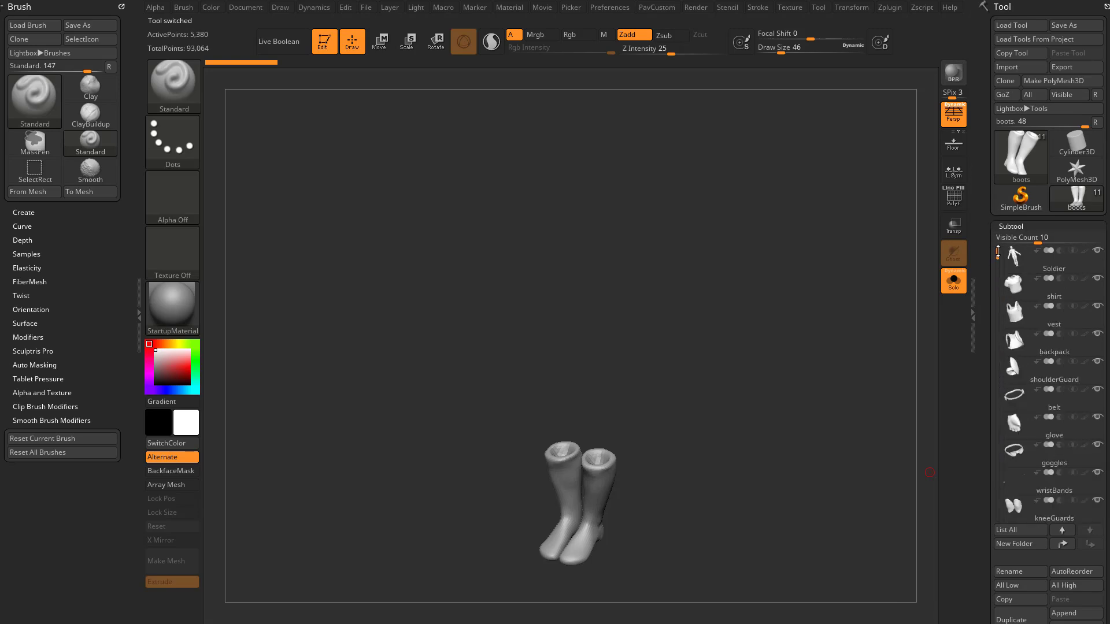
pyautogui.click(1057, 266)
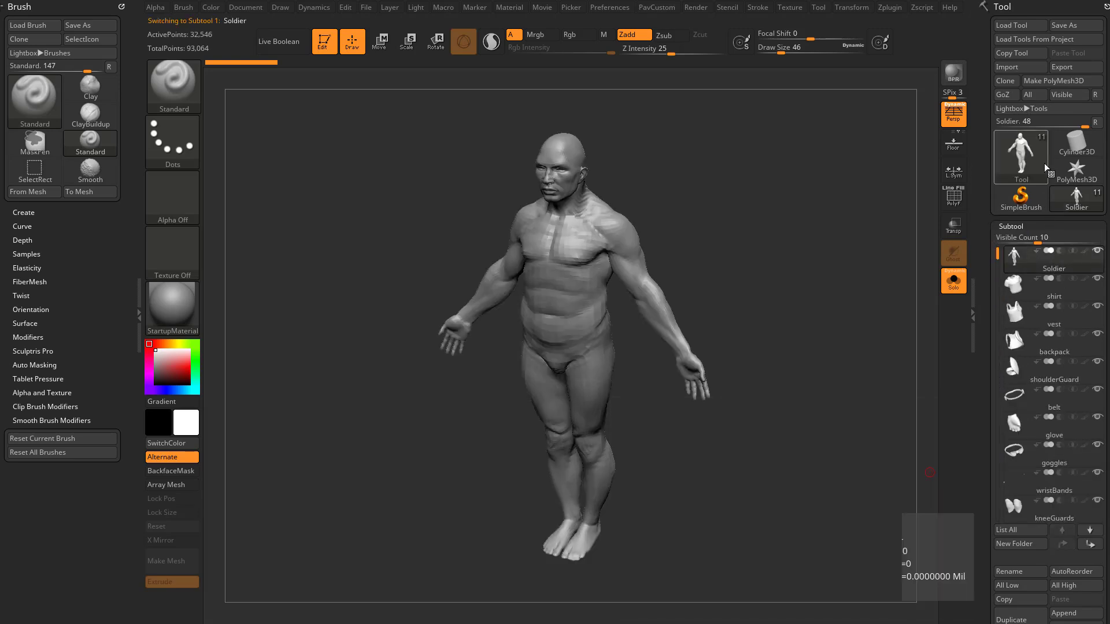
pyautogui.scroll(-1, 1071, 521)
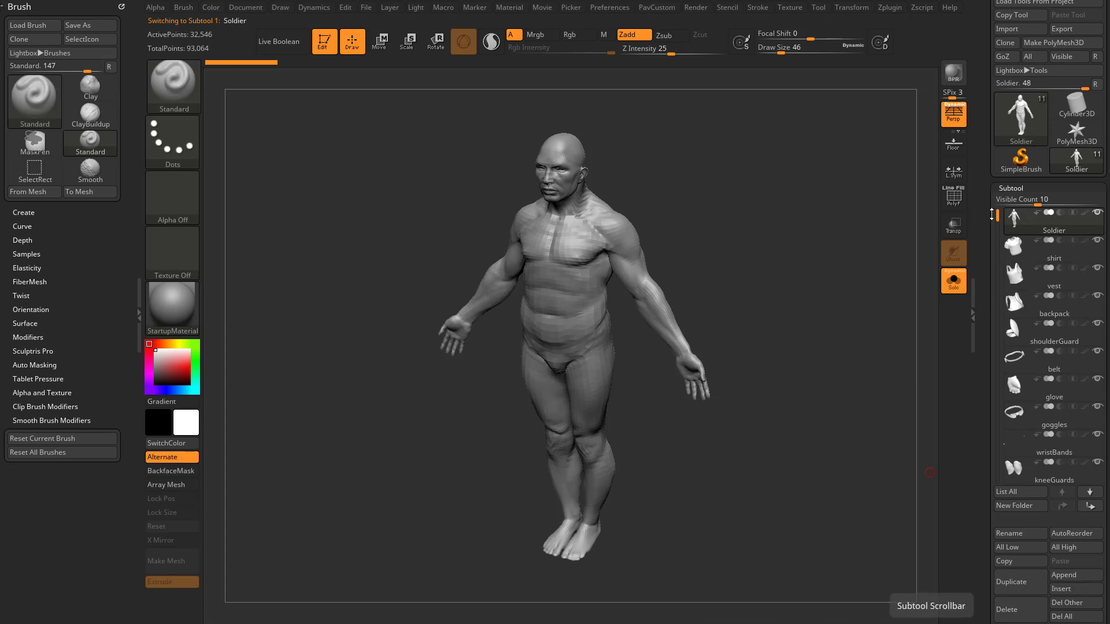
pyautogui.click(1062, 589)
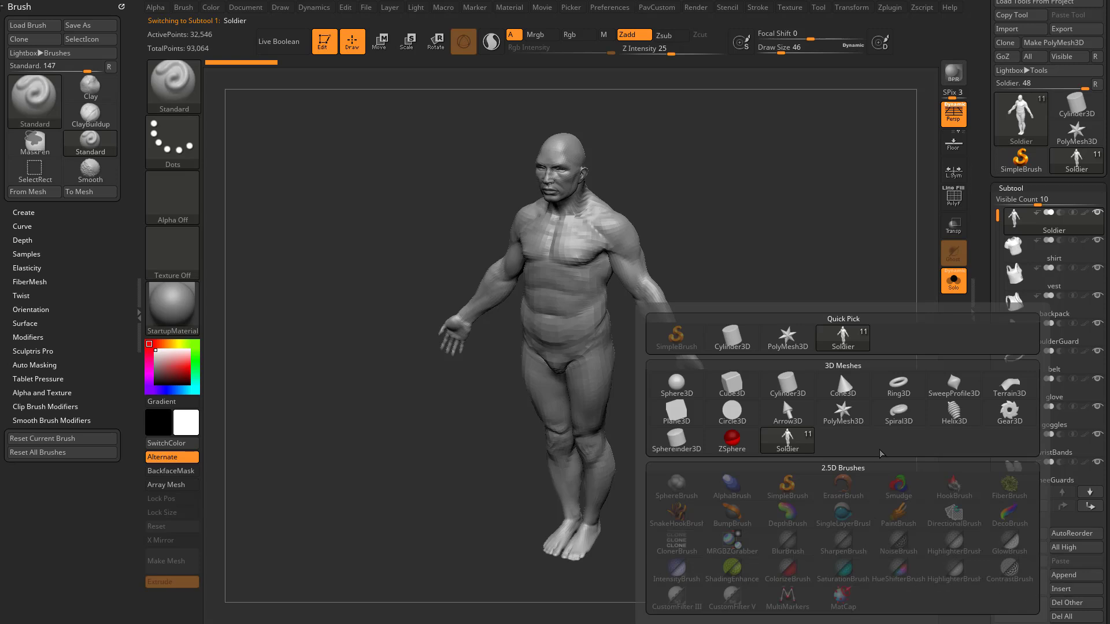
pyautogui.click(843, 412)
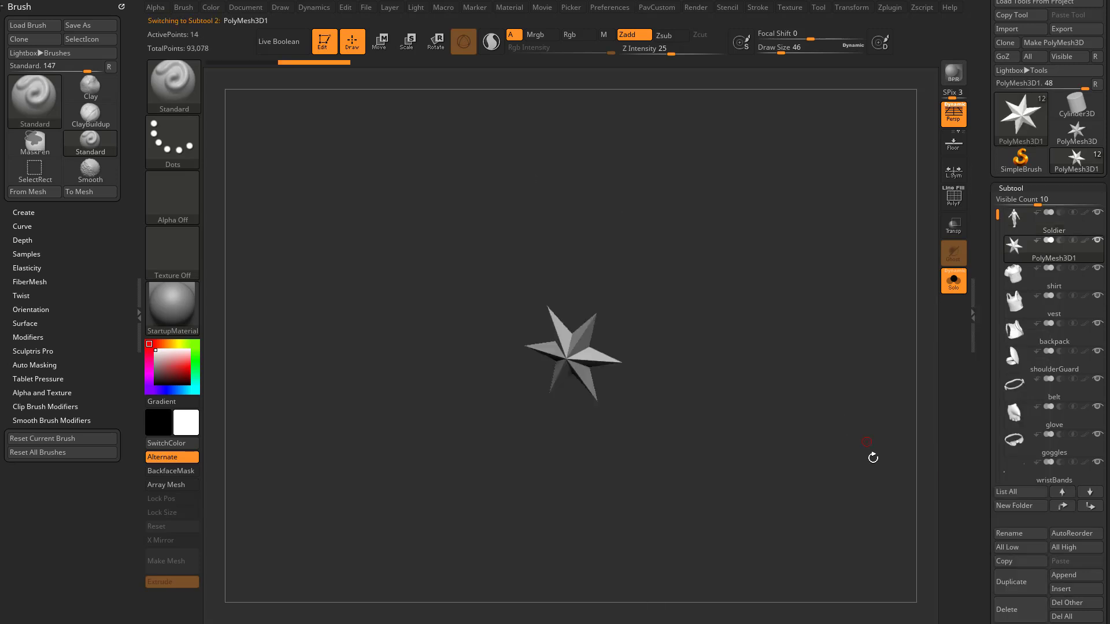
# Step: Turn off Solo to show all subtools, and enable ghosted transparency to view the star inside the soldier from back and front
pyautogui.click(953, 283)
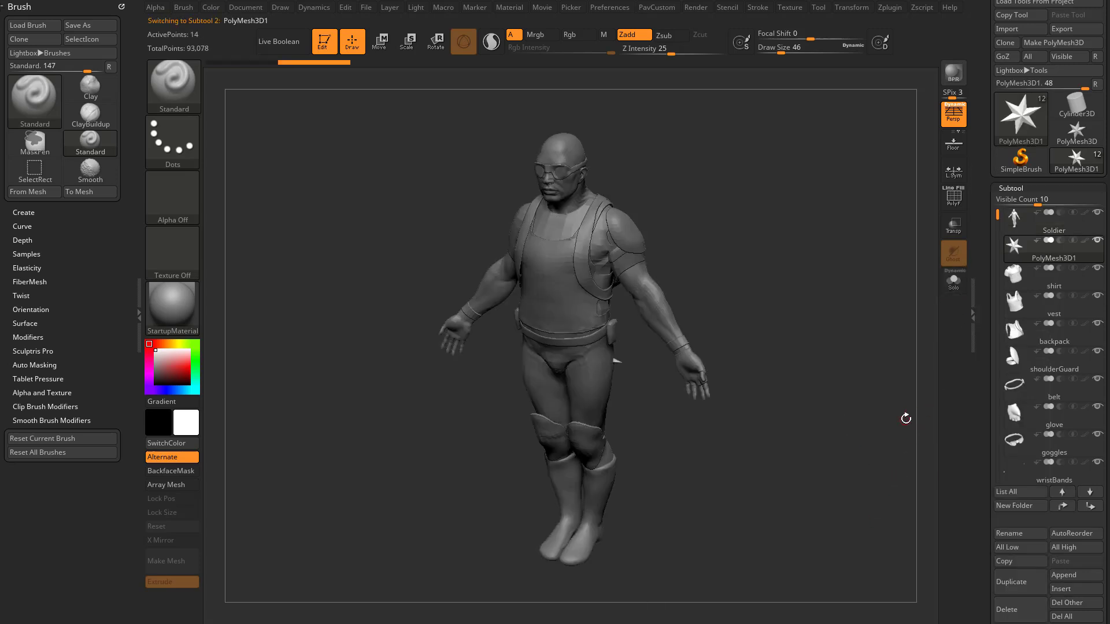
pyautogui.click(954, 226)
pyautogui.moveTo(873, 315); pyautogui.dragTo(783, 347)
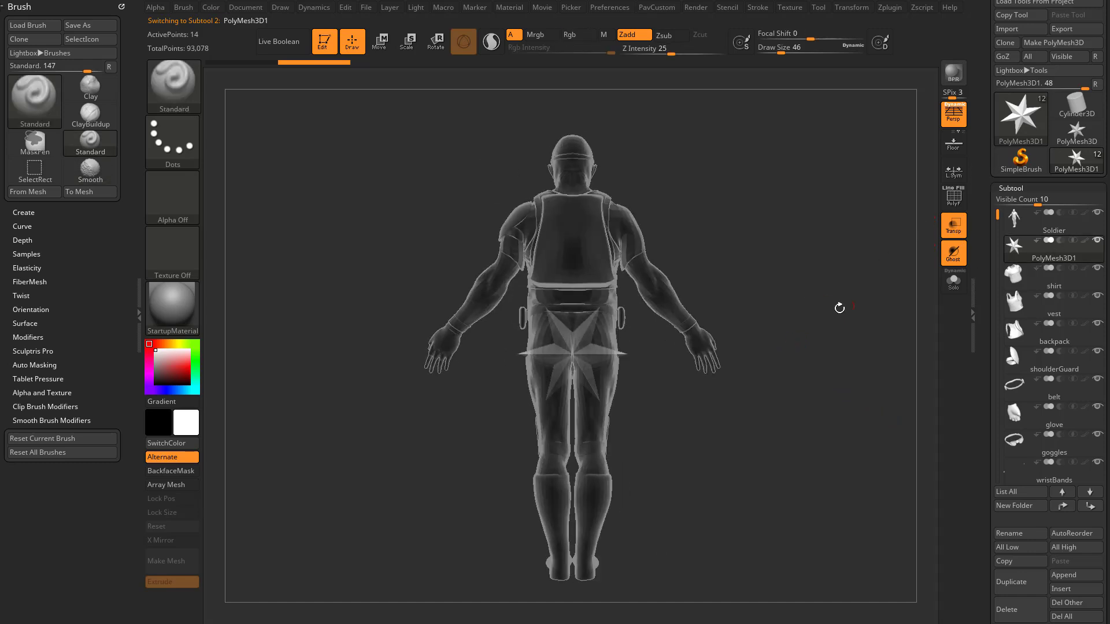
pyautogui.moveTo(840, 307); pyautogui.dragTo(909, 330)
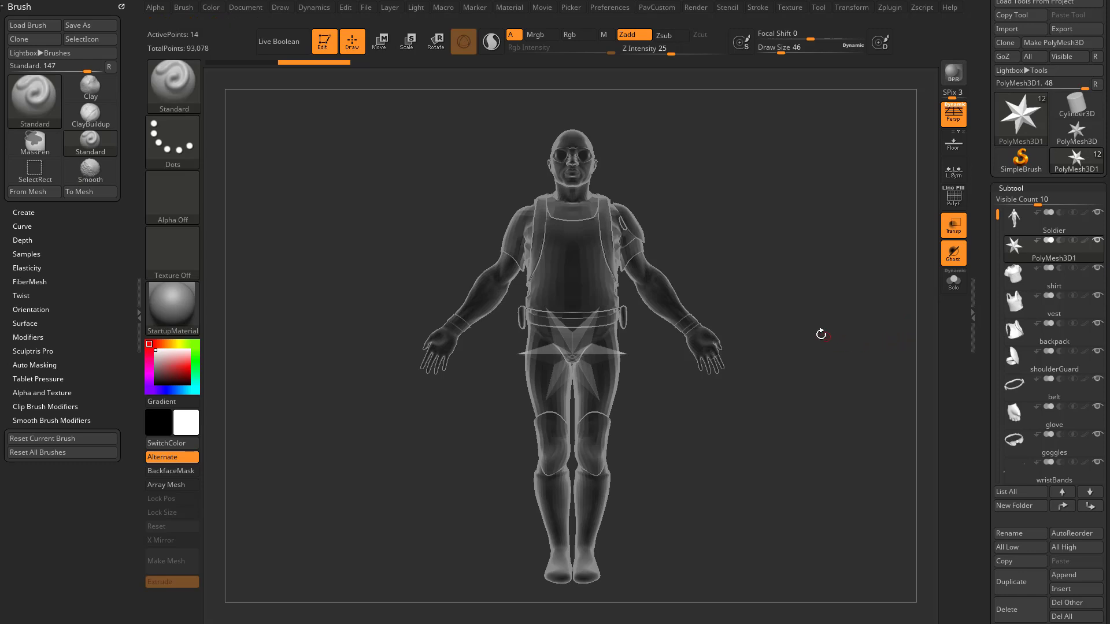
# Step: Scale the star down uniformly with the gizmo and move it straight up into the soldier's chest
pyautogui.press('w')
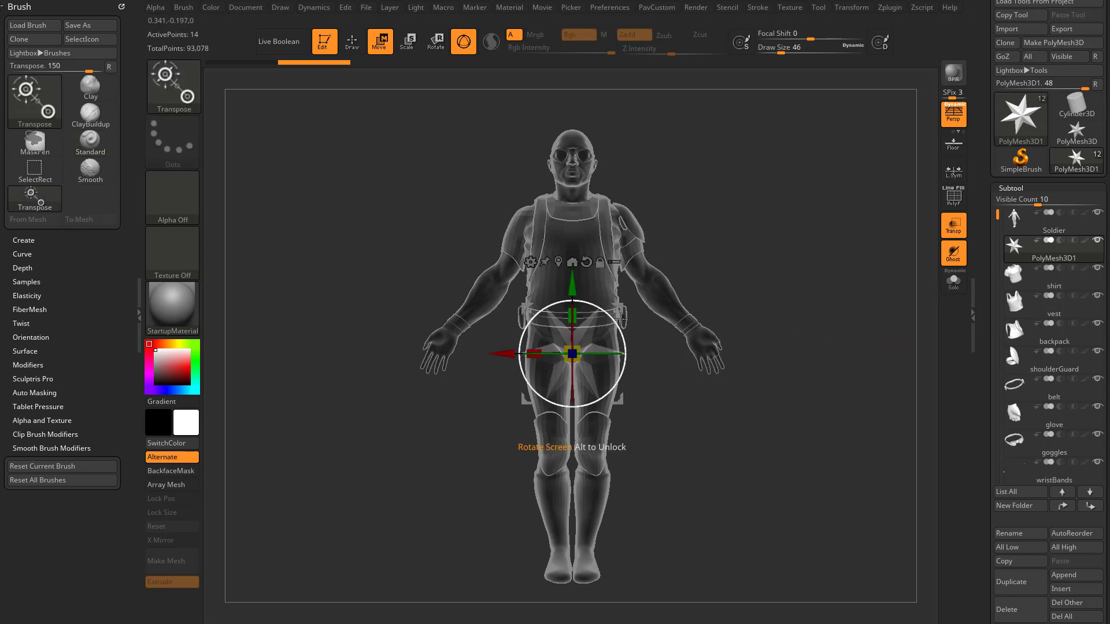
pyautogui.moveTo(572, 353); pyautogui.dragTo(565, 364)
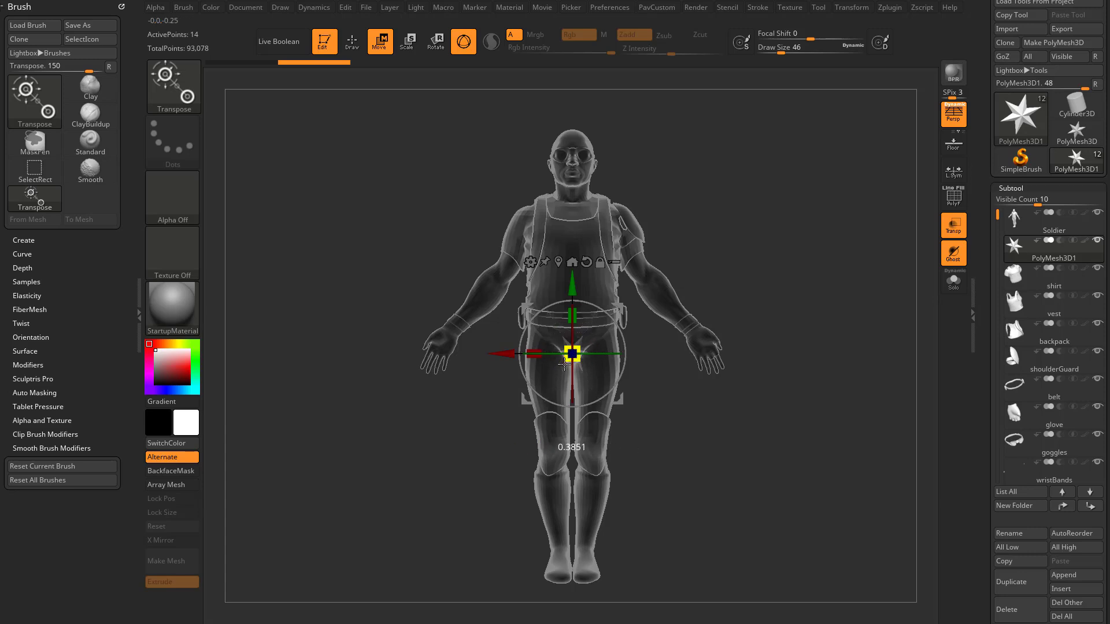
pyautogui.moveTo(572, 282); pyautogui.dragTo(571, 211)
pyautogui.moveTo(807, 227); pyautogui.dragTo(795, 249)
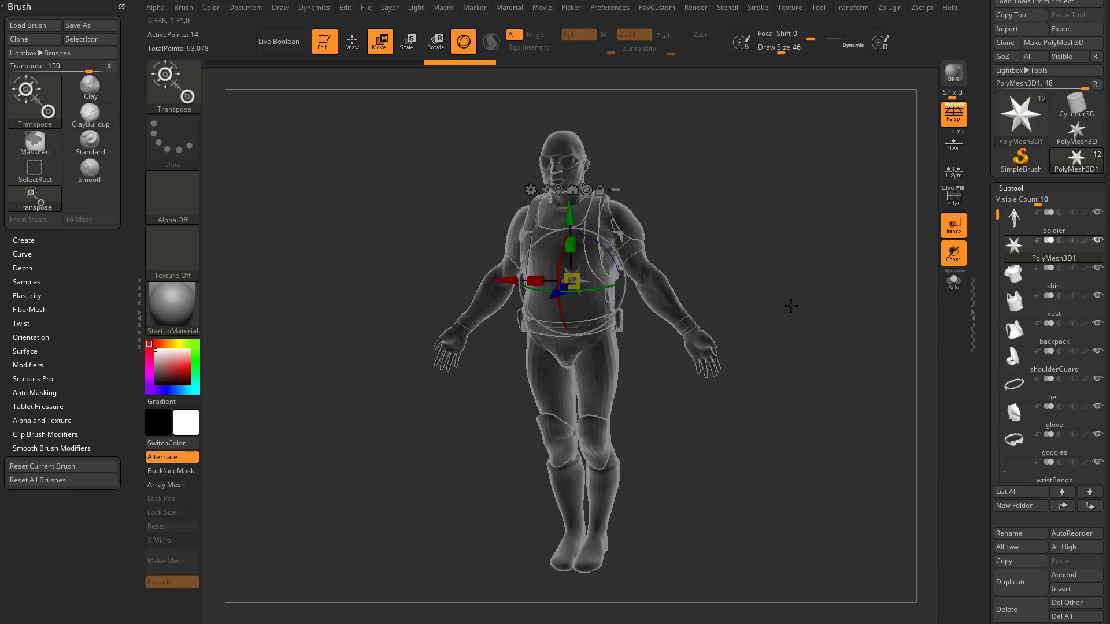
pyautogui.moveTo(864, 323); pyautogui.dragTo(893, 320)
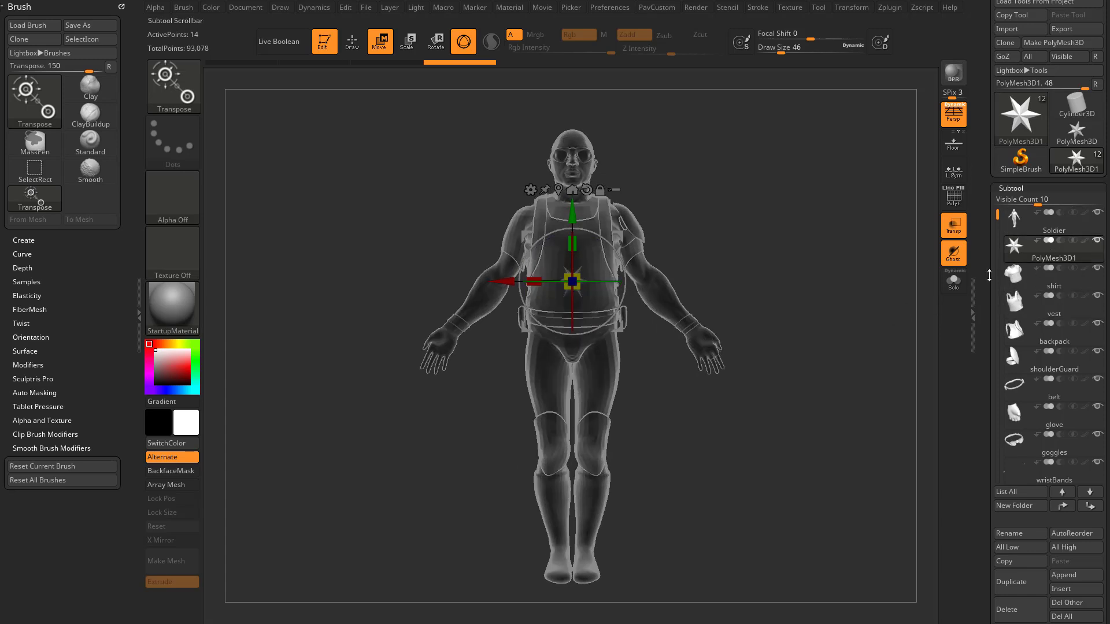
# Step: Move the star subtool up one place in the subtool list, above the Soldier subtool
pyautogui.scroll(-1, 1017, 278)
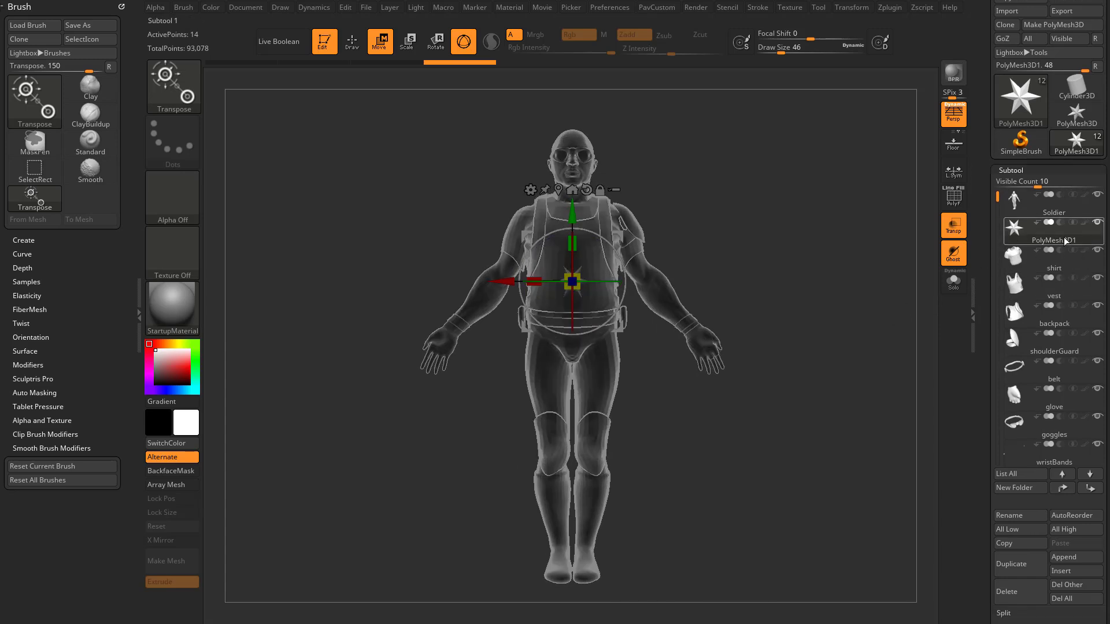
pyautogui.click(1048, 209)
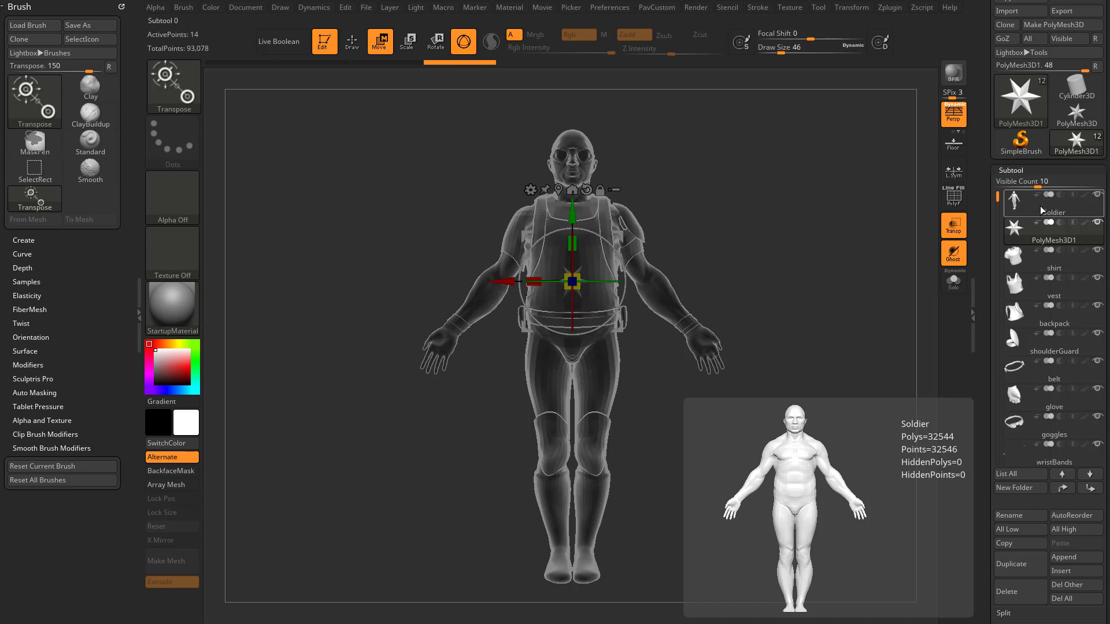
pyautogui.moveTo(986, 247); pyautogui.dragTo(987, 223)
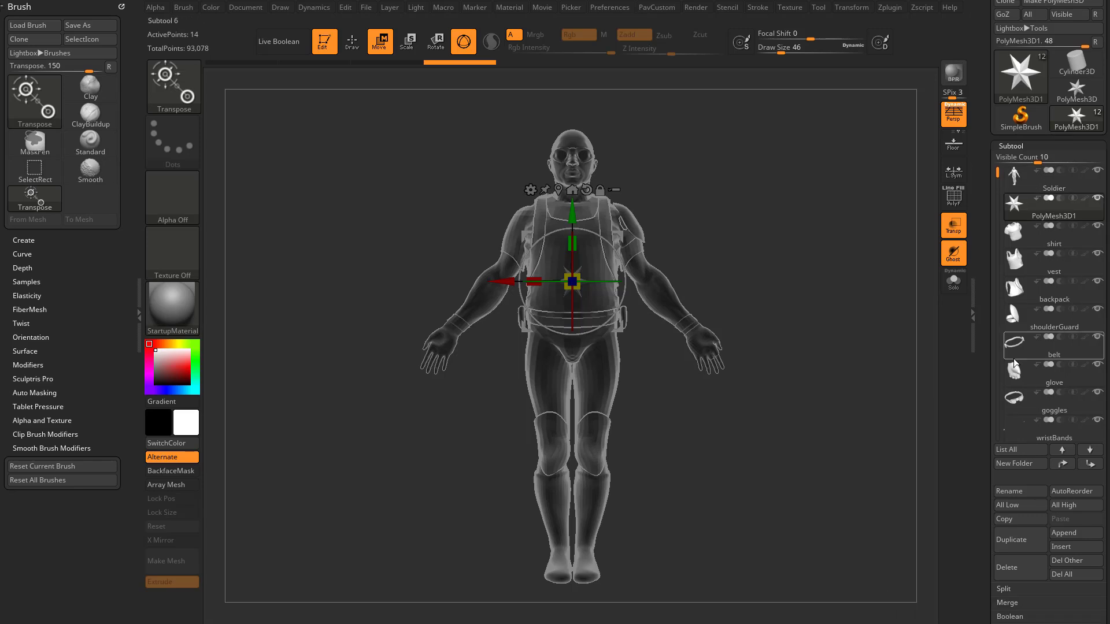
pyautogui.click(1063, 465)
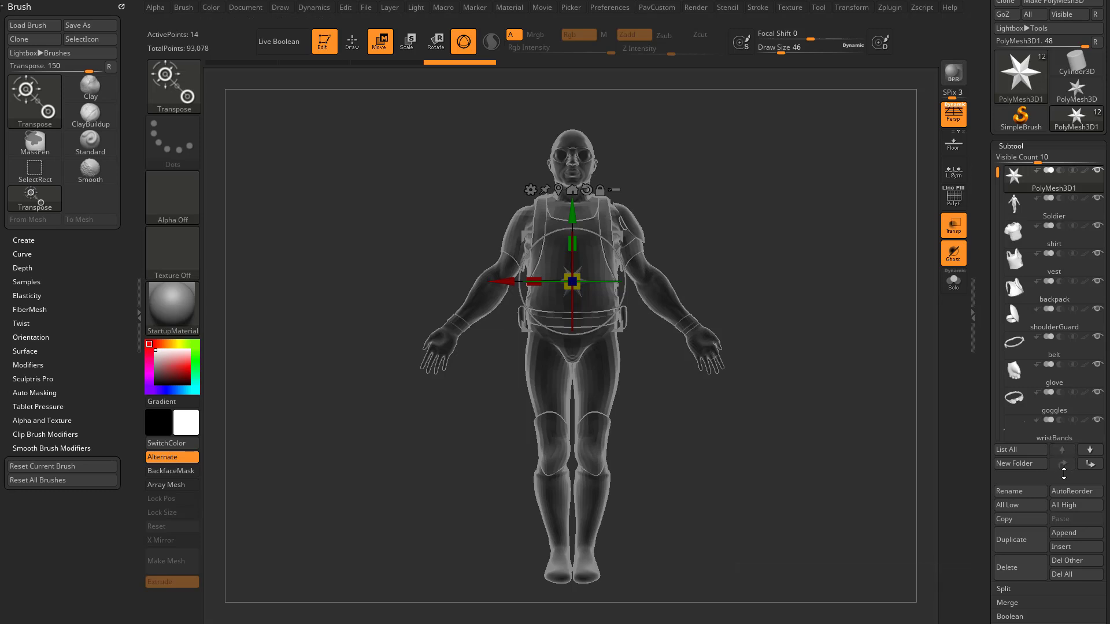
# Step: Step the subtool selection up and down the list through the Soldier, shirt and vest subtools
pyautogui.click(1089, 454)
pyautogui.click(1093, 455)
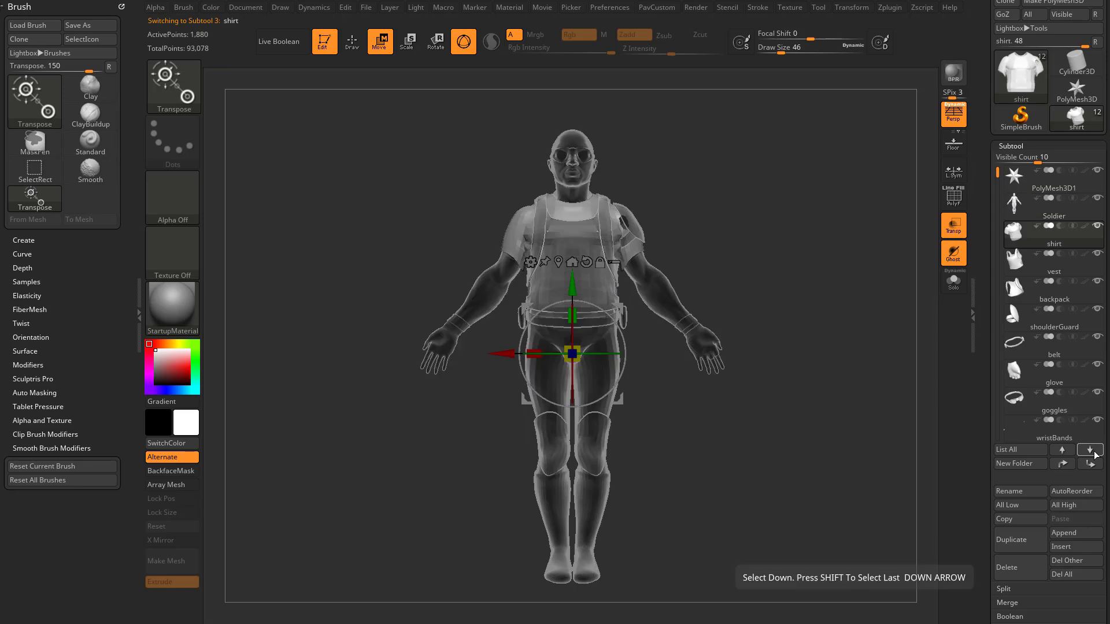
pyautogui.click(1066, 453)
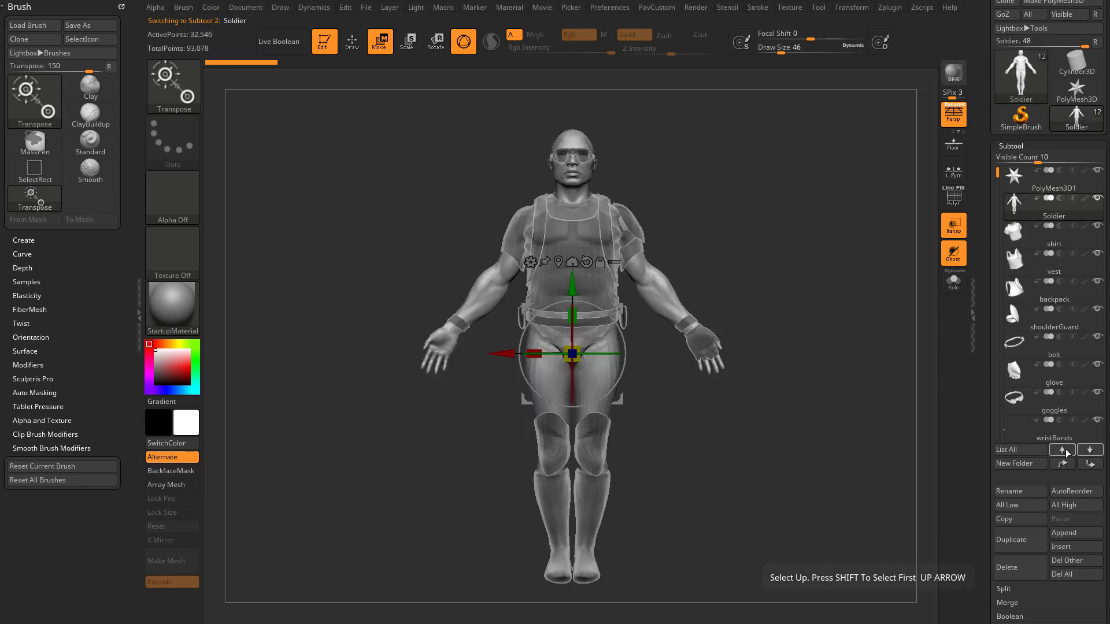
pyautogui.press('Down')
pyautogui.press('Down')
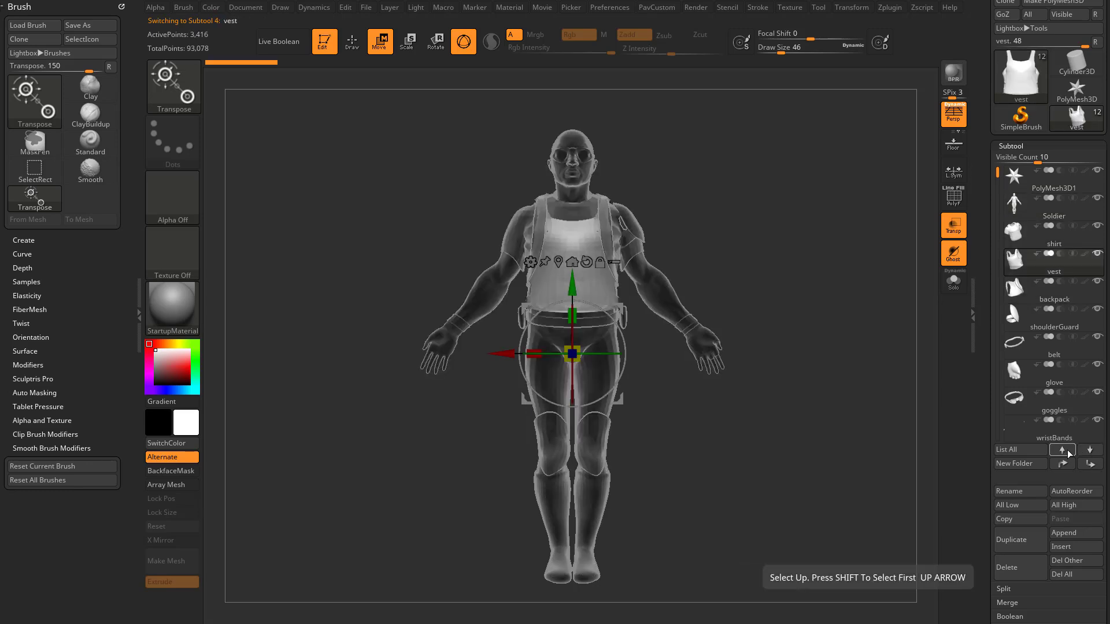
pyautogui.click(1068, 451)
pyautogui.click(1068, 450)
pyautogui.click(1090, 451)
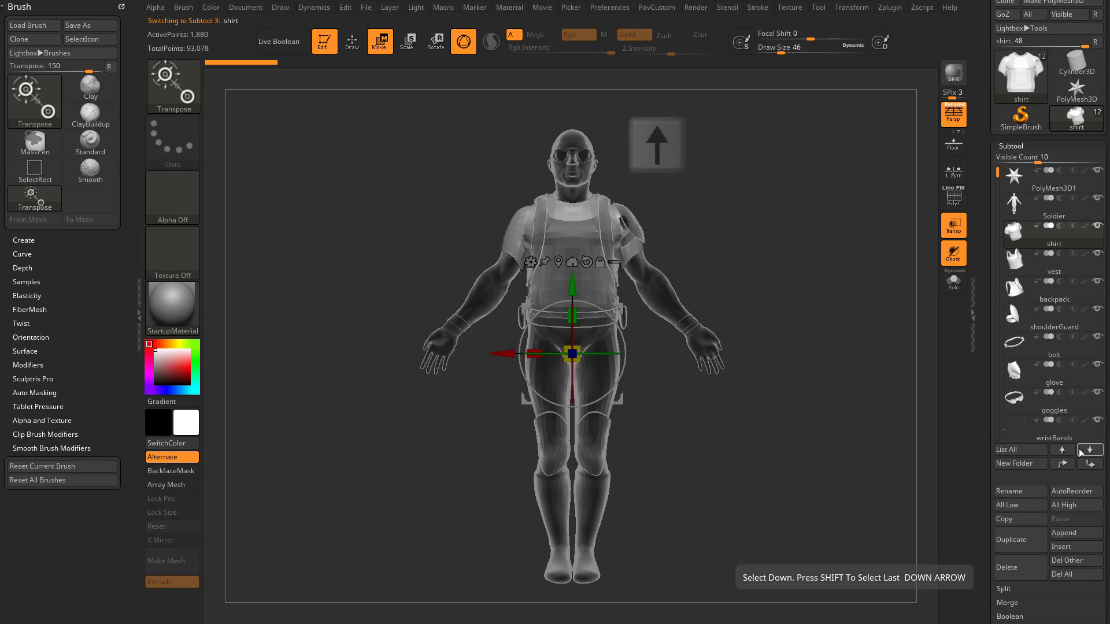
pyautogui.press('Up')
pyautogui.press('Down')
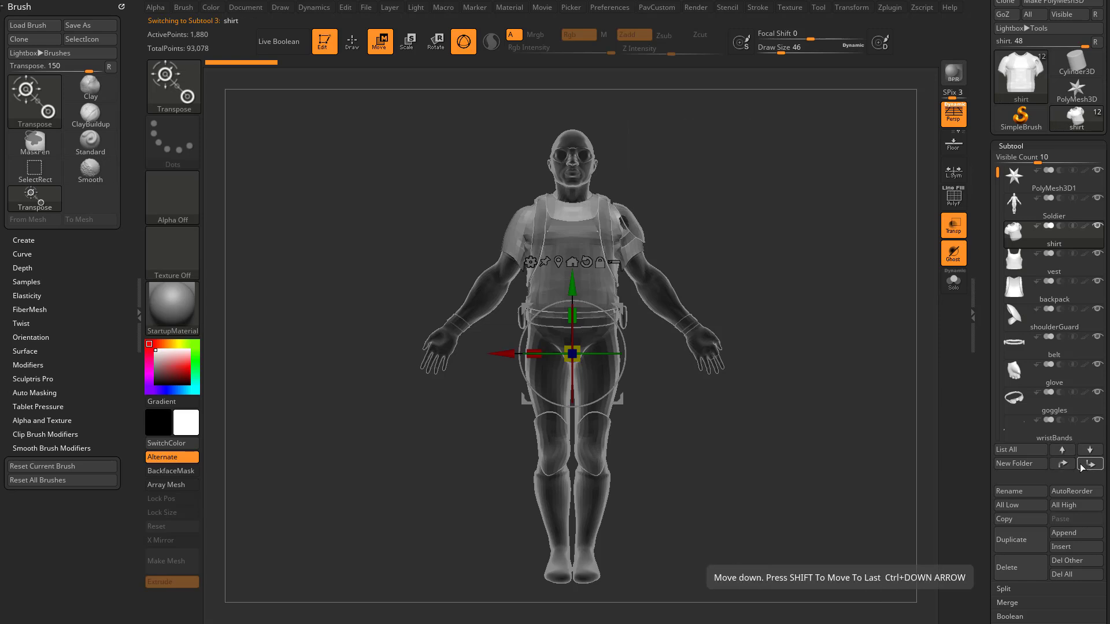
# Step: Select the star subtool, turn off transparency, and move the star to the end of the subtool list and back to first place
pyautogui.moveTo(1074, 444)
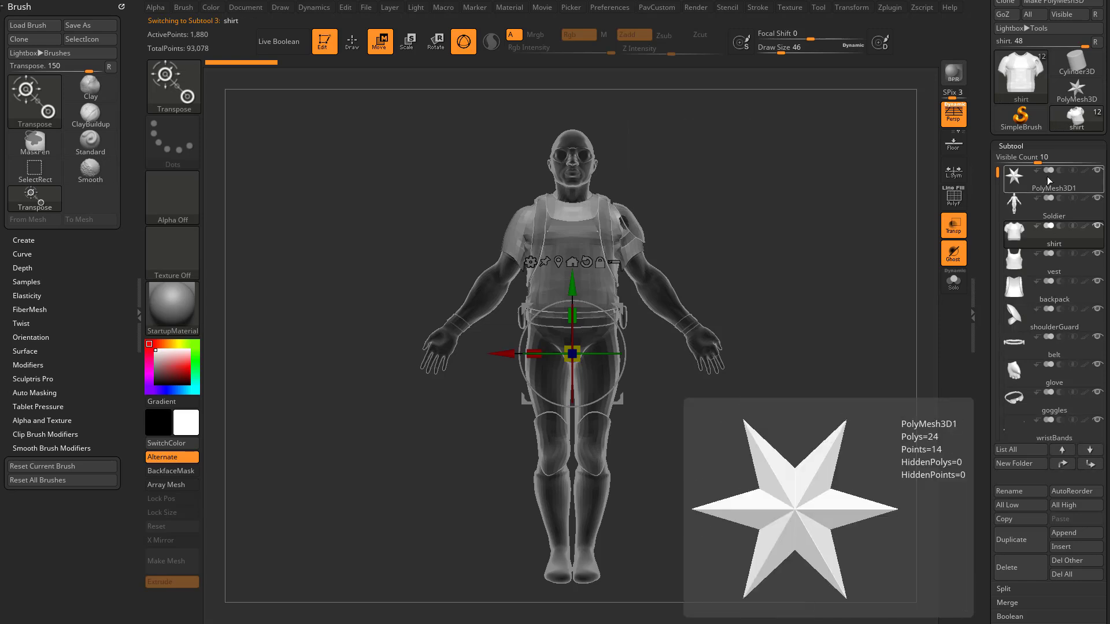
pyautogui.click(1044, 191)
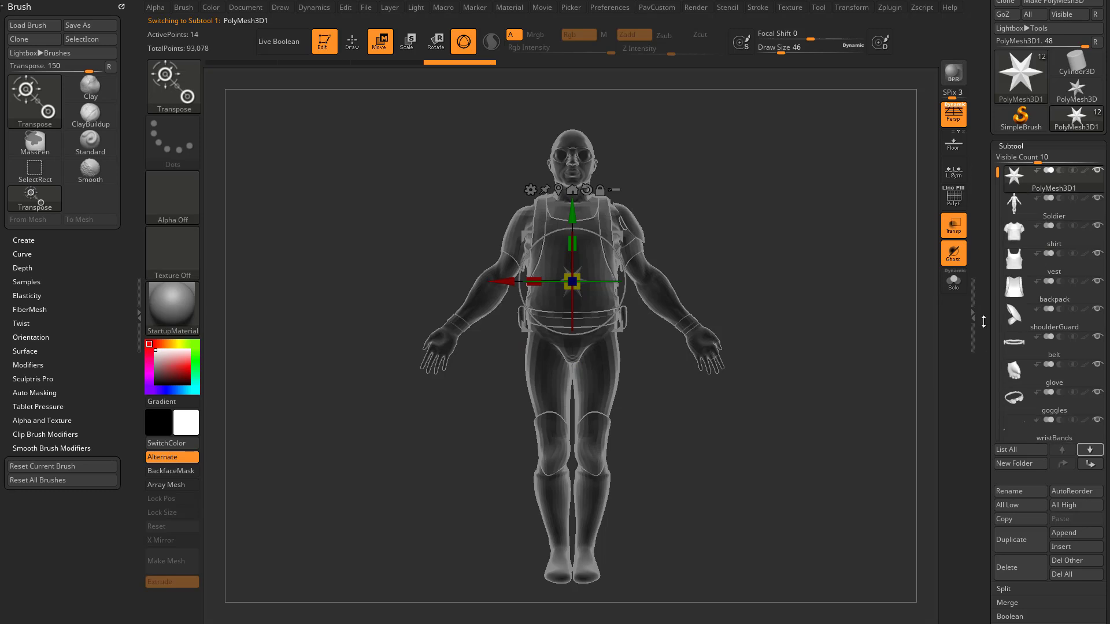
pyautogui.click(953, 228)
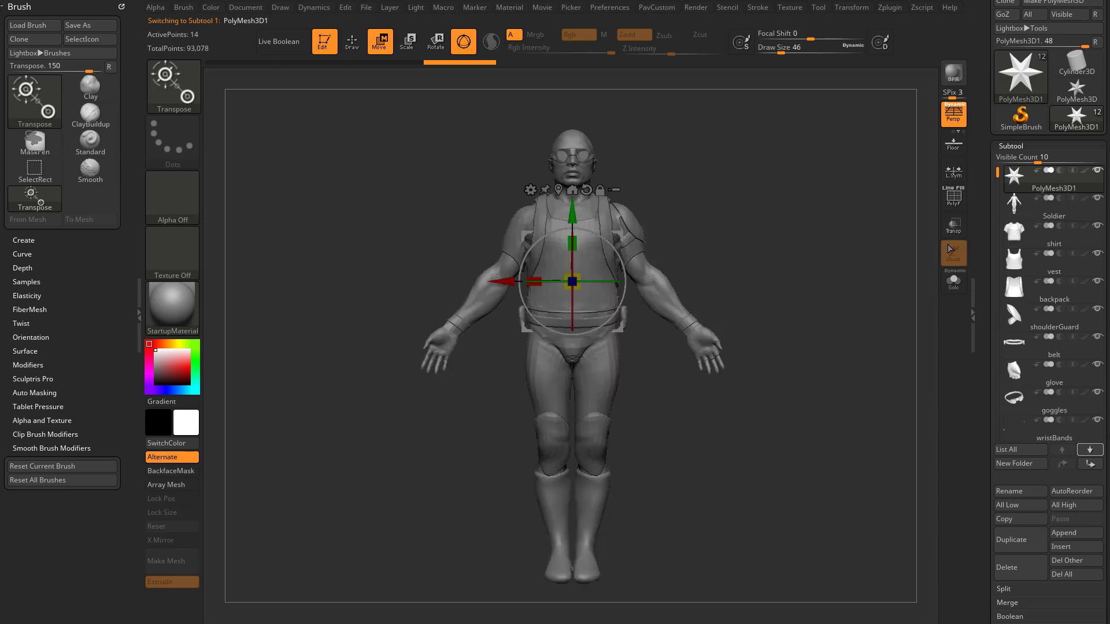
pyautogui.keyDown('shift'); pyautogui.click(1090, 465); pyautogui.keyUp('shift')
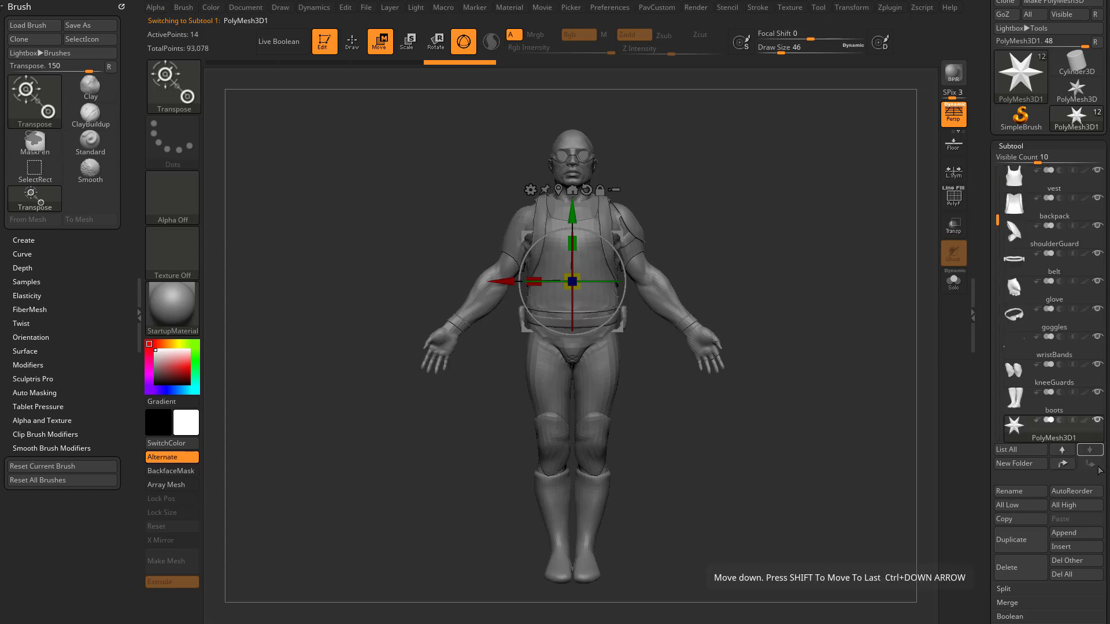
pyautogui.keyDown('shift'); pyautogui.click(1068, 467); pyautogui.keyUp('shift')
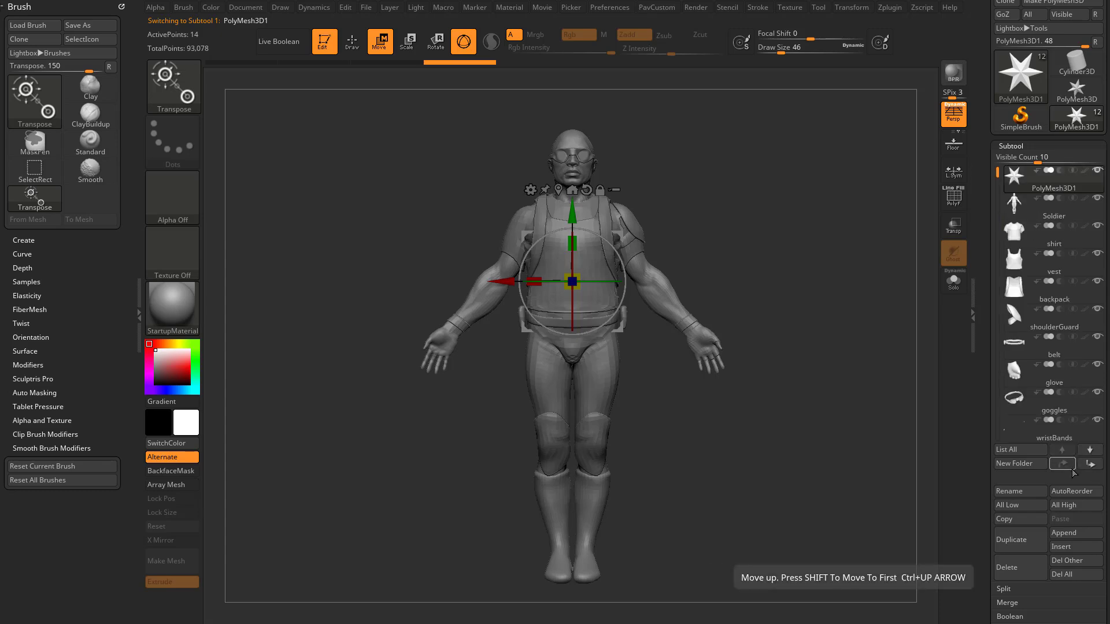
# Step: Save the tool to the Desktop, overwriting the existing Soldier.ztl file
pyautogui.moveTo(993, 312); pyautogui.dragTo(992, 386)
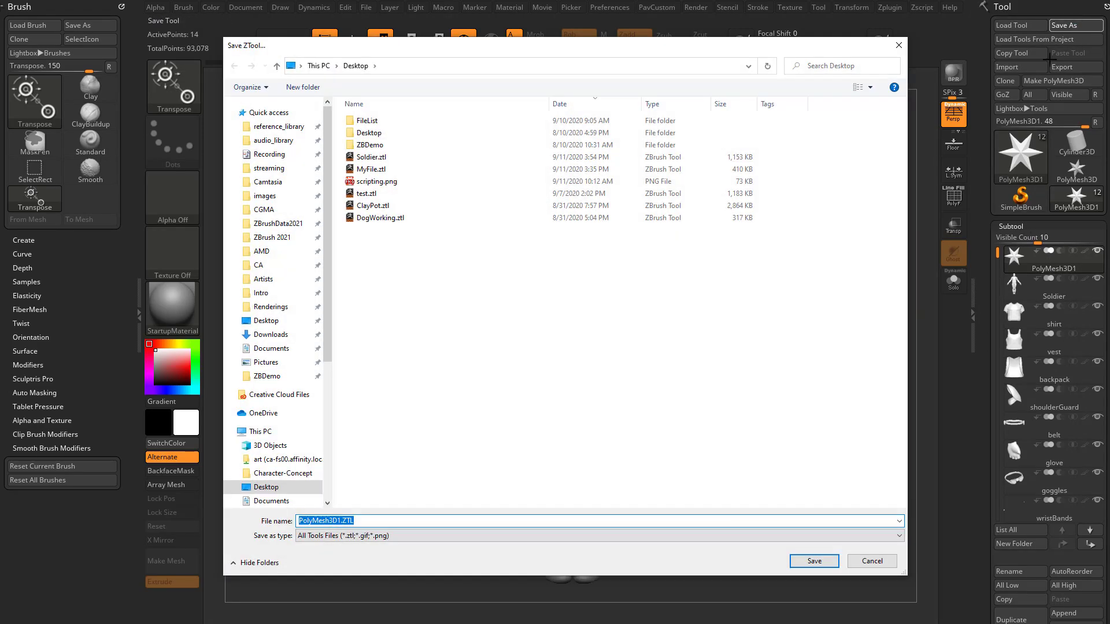
pyautogui.doubleClick(371, 157)
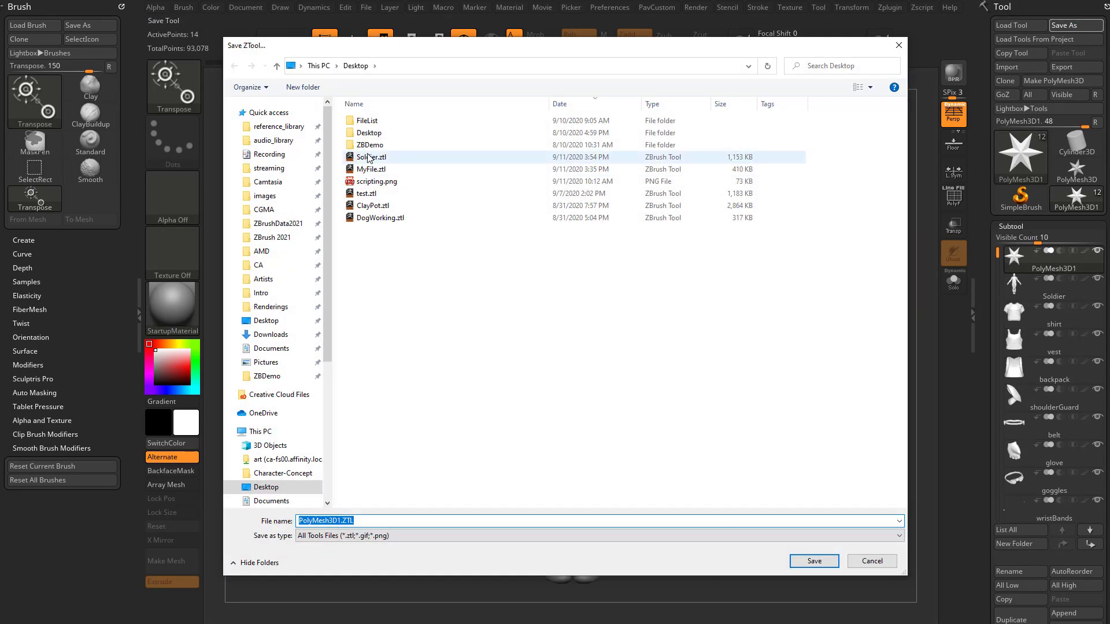
pyautogui.click(529, 252)
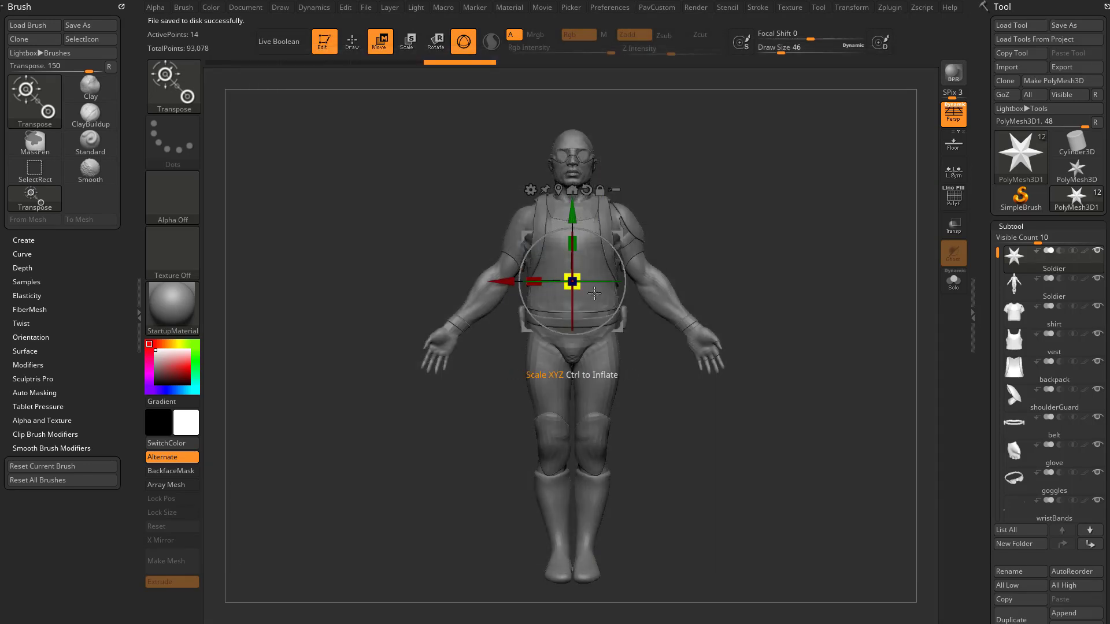
# Step: Select the soldier's body subtool, second in the list, and rename it Body
pyautogui.click(1056, 289)
pyautogui.click(1018, 571)
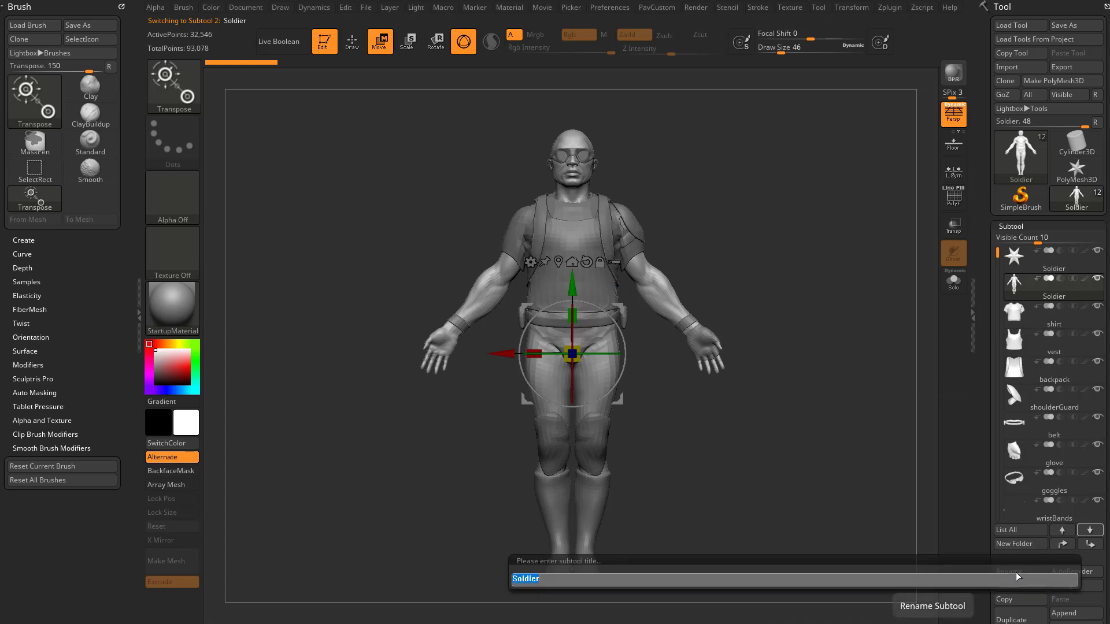
pyautogui.write('Body')
pyautogui.press('Return')
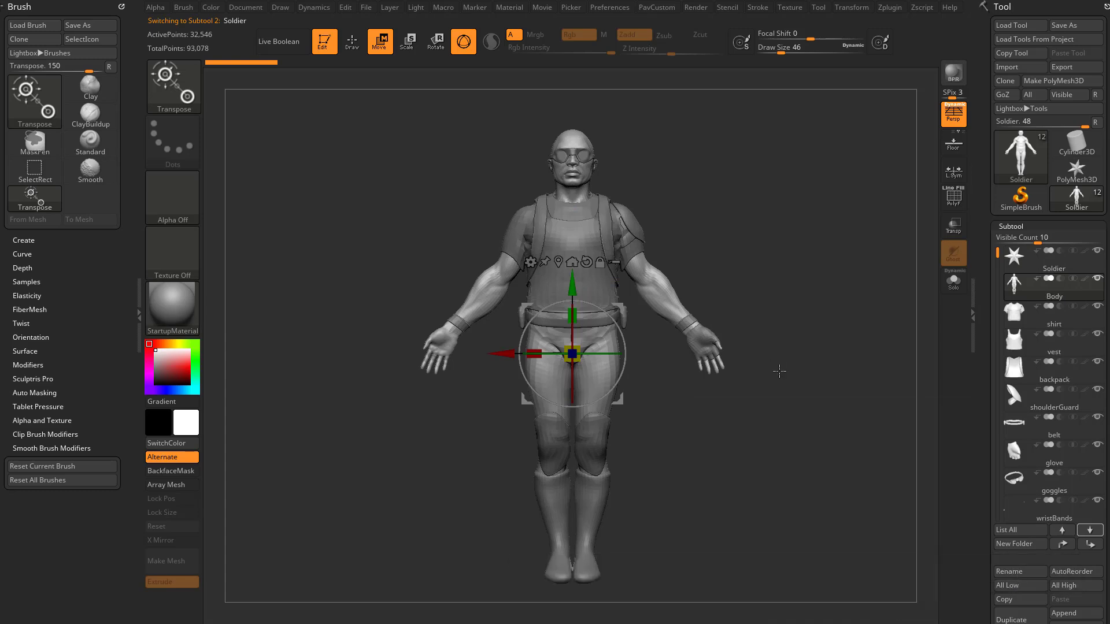
# Step: Switch from Move back to Draw mode with the Standard brush and set the draw size to 132
pyautogui.press('q')
pyautogui.moveTo(833, 263); pyautogui.dragTo(803, 277)
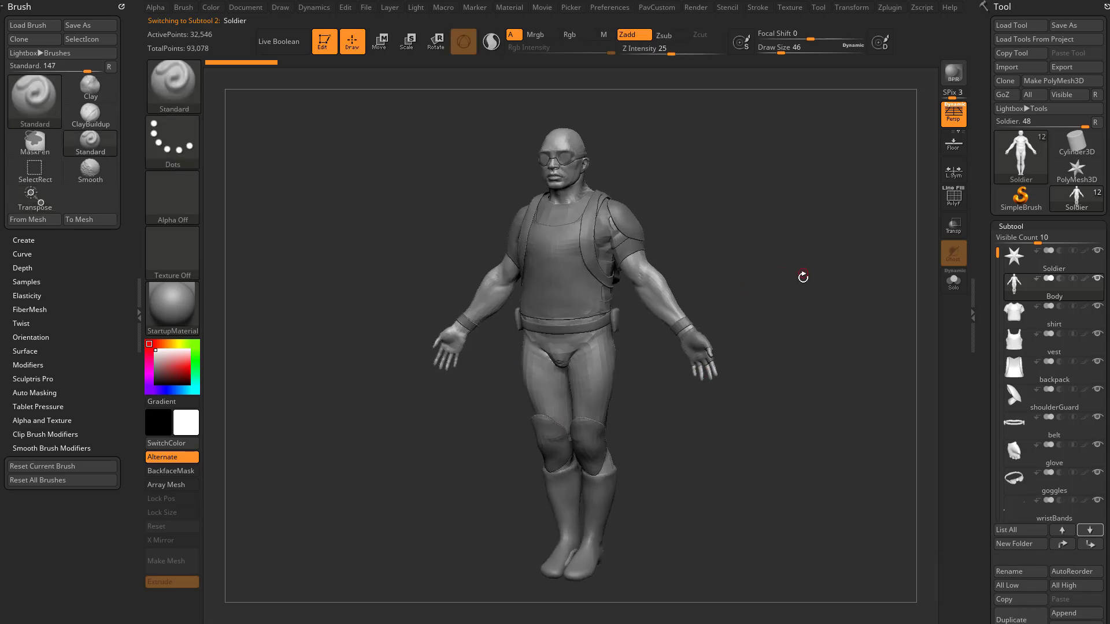
pyautogui.press('s')
pyautogui.moveTo(771, 315); pyautogui.dragTo(787, 314)
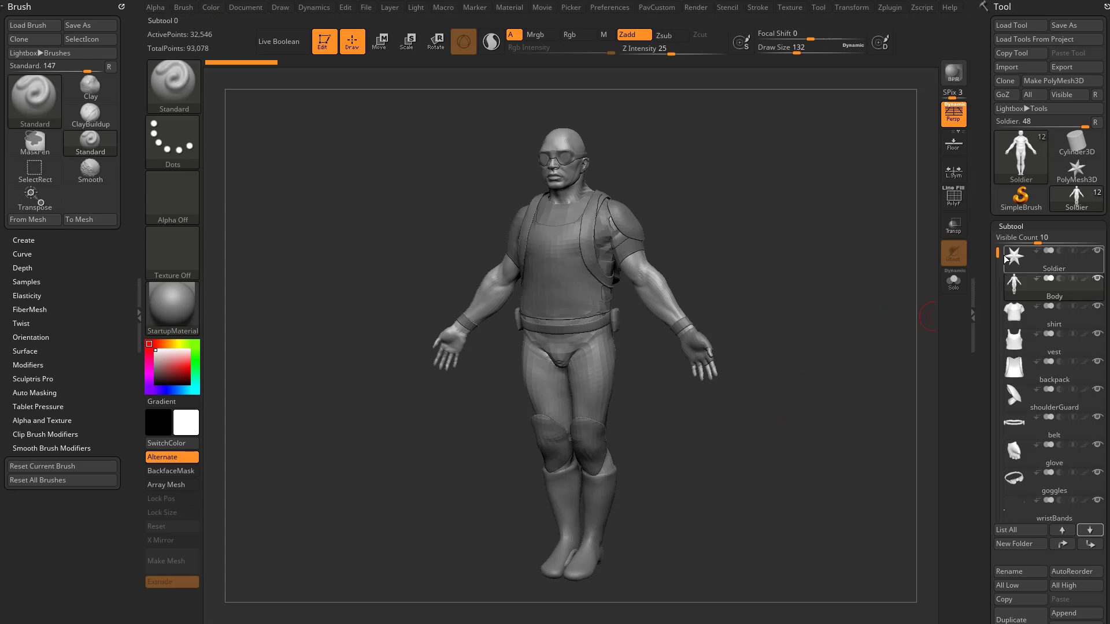
# Step: Browse to the end of the subtool list and select the goggles and the shoulderGuard subtools one after the other
pyautogui.moveTo(998, 254)
pyautogui.mouseDown()
pyautogui.moveTo(1004, 421)
pyautogui.moveTo(1002, 250)
pyautogui.mouseUp()
pyautogui.scroll(-3, 1018, 391)
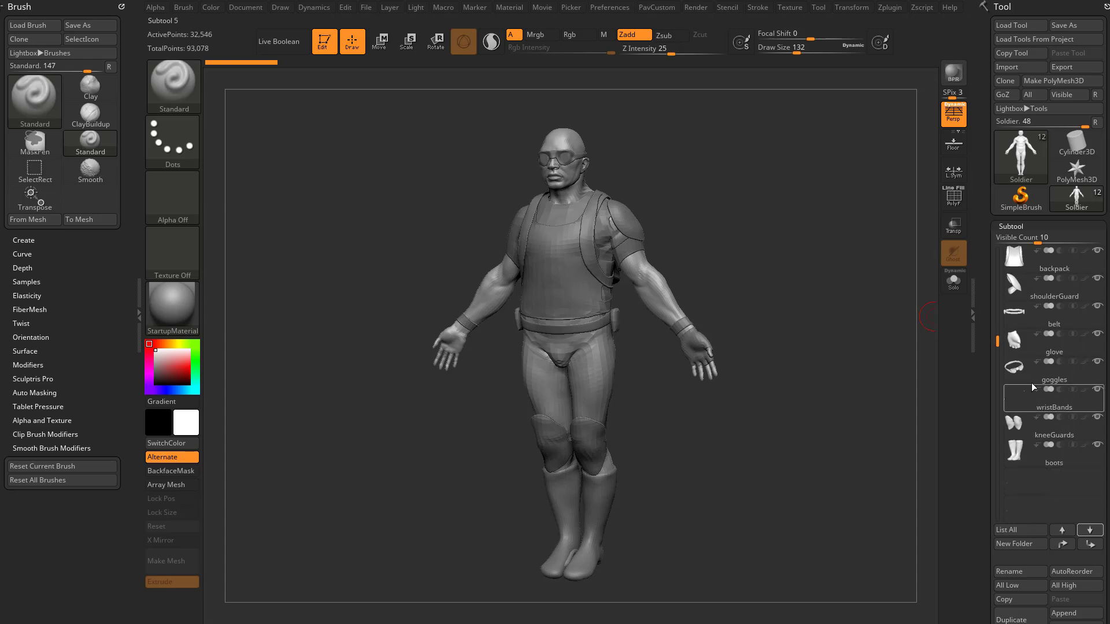
pyautogui.moveTo(1057, 411)
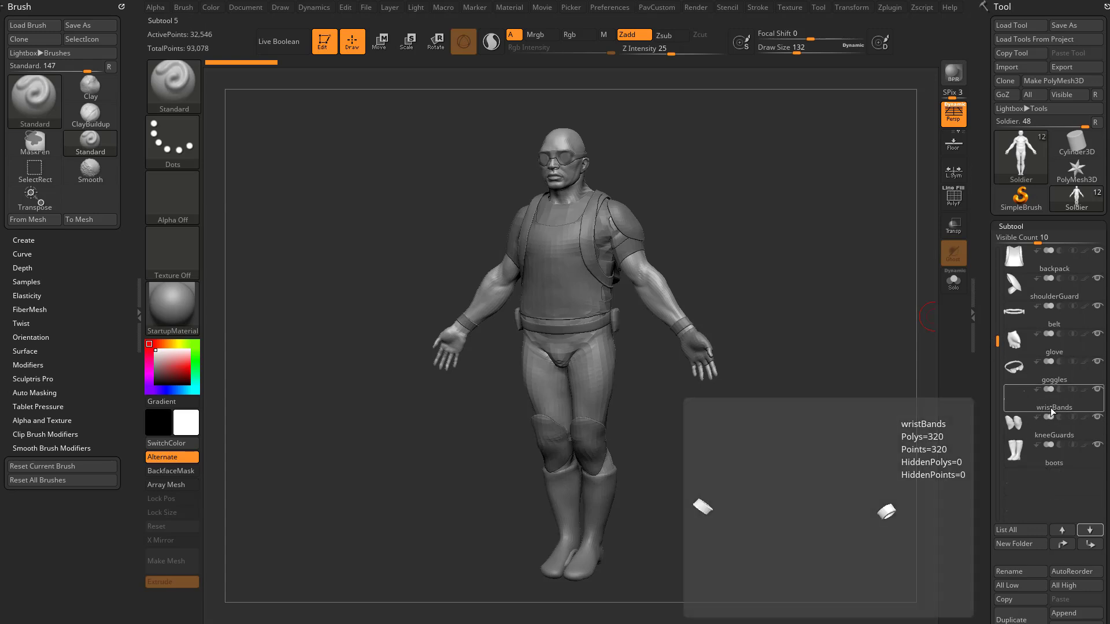
pyautogui.click(1050, 354)
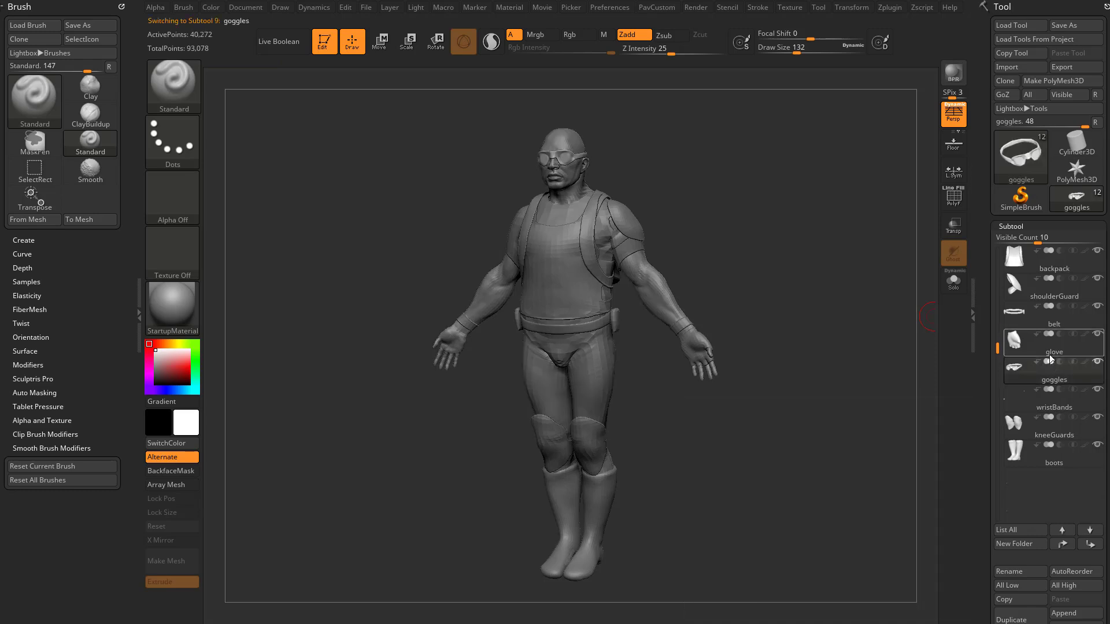
pyautogui.click(1053, 294)
pyautogui.moveTo(843, 346); pyautogui.dragTo(841, 332)
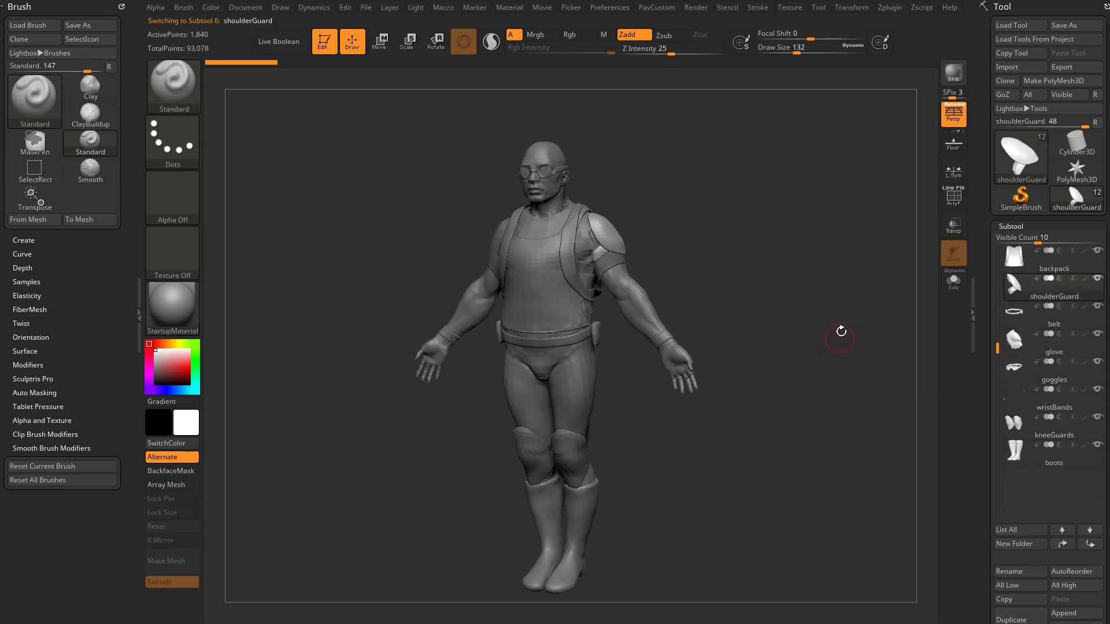
# Step: Pick subtools directly on the model in the viewport, including the vest and boots, ending with the shoulder guard
pyautogui.keyDown('alt'); pyautogui.click(563, 258); pyautogui.keyUp('alt')
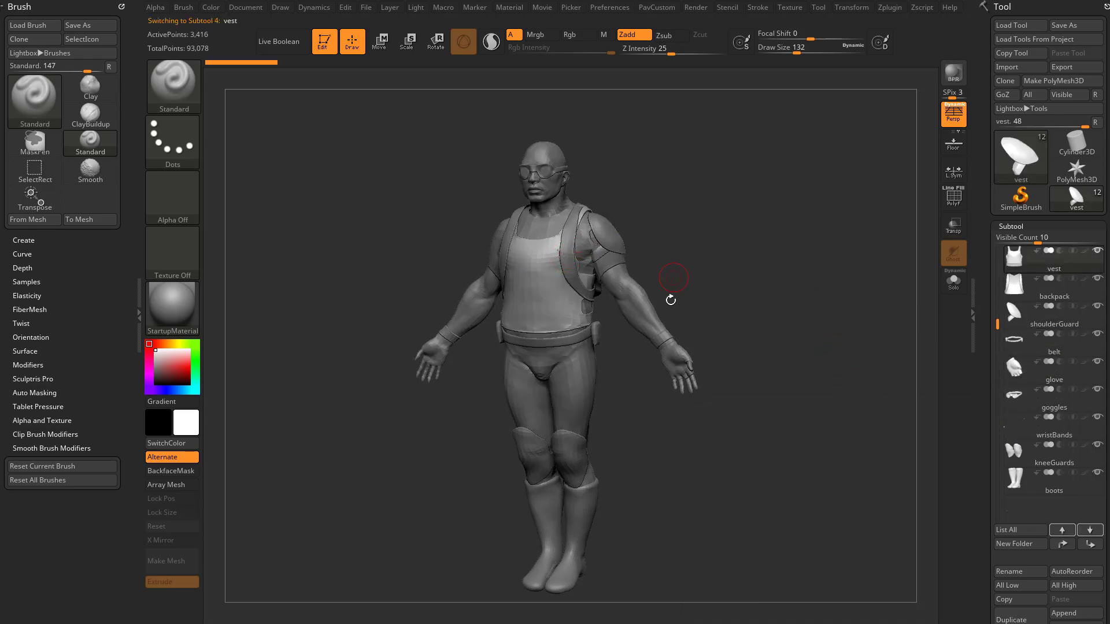
pyautogui.keyDown('alt'); pyautogui.click(577, 384); pyautogui.keyUp('alt')
pyautogui.keyDown('alt'); pyautogui.click(575, 463); pyautogui.keyUp('alt')
pyautogui.keyDown('alt'); pyautogui.click(580, 518); pyautogui.keyUp('alt')
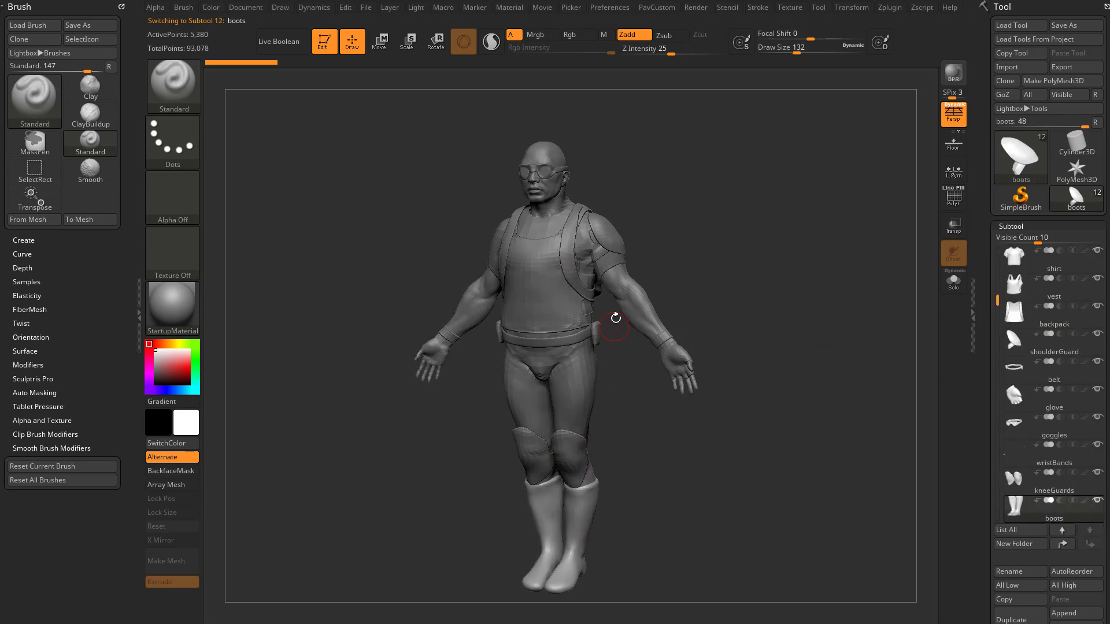
pyautogui.keyDown('alt'); pyautogui.click(627, 300); pyautogui.keyUp('alt')
pyautogui.keyDown('alt'); pyautogui.click(608, 248); pyautogui.keyUp('alt')
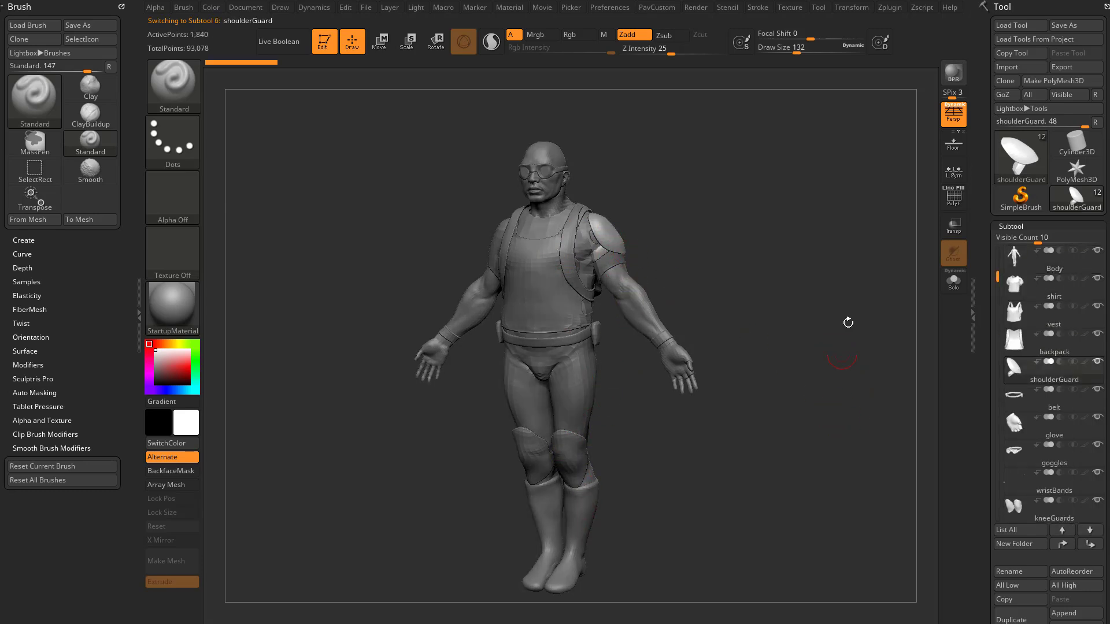
# Step: Pick the Body subtool on the model, inspect it alone with Solo, and return to the full model
pyautogui.keyDown('alt'); pyautogui.click(550, 153); pyautogui.keyUp('alt')
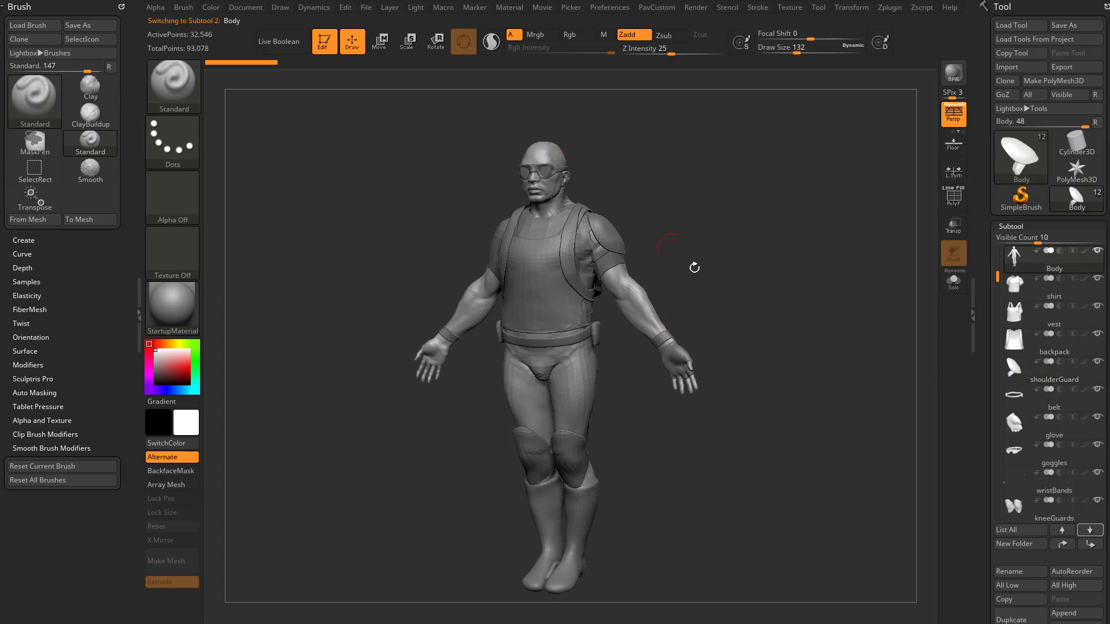
pyautogui.click(954, 283)
pyautogui.moveTo(811, 395); pyautogui.dragTo(805, 341)
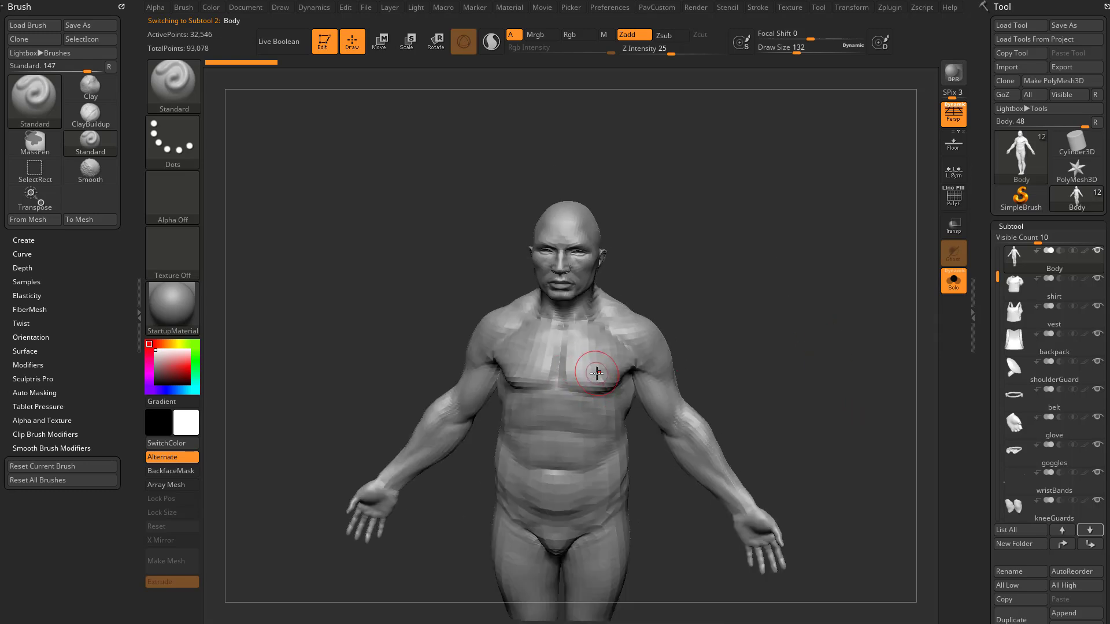
pyautogui.keyDown('alt'); pyautogui.moveTo(798, 390); pyautogui.dragTo(813, 324); pyautogui.keyUp('alt')
pyautogui.click(953, 282)
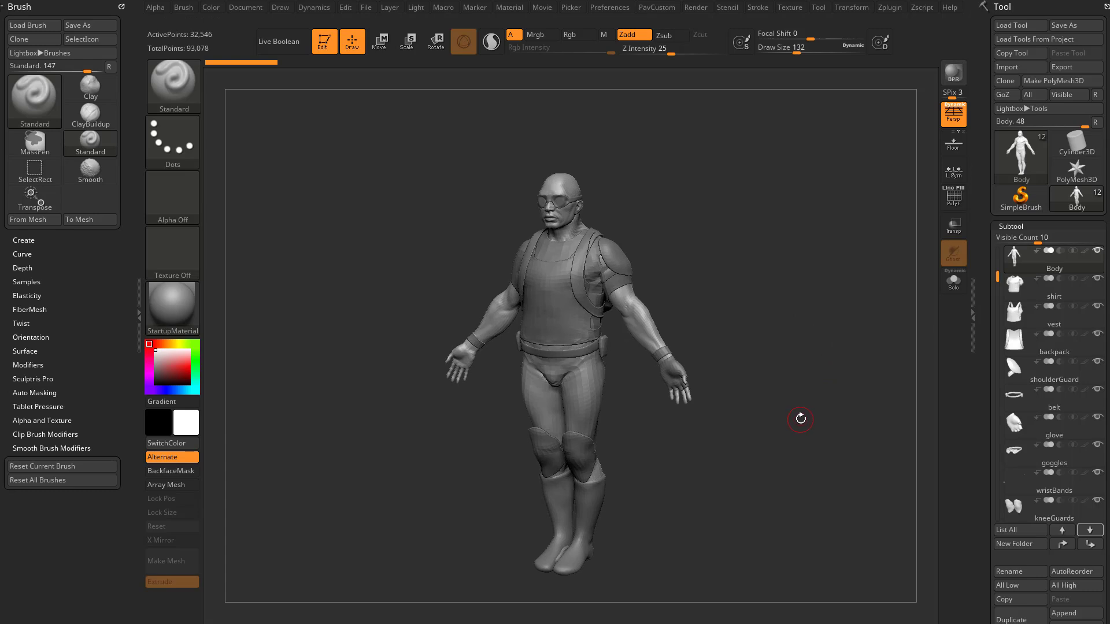
# Step: Select the shirt subtool and hide the Body, vest and backpack subtools one by one
pyautogui.moveTo(1095, 268)
pyautogui.click(1052, 289)
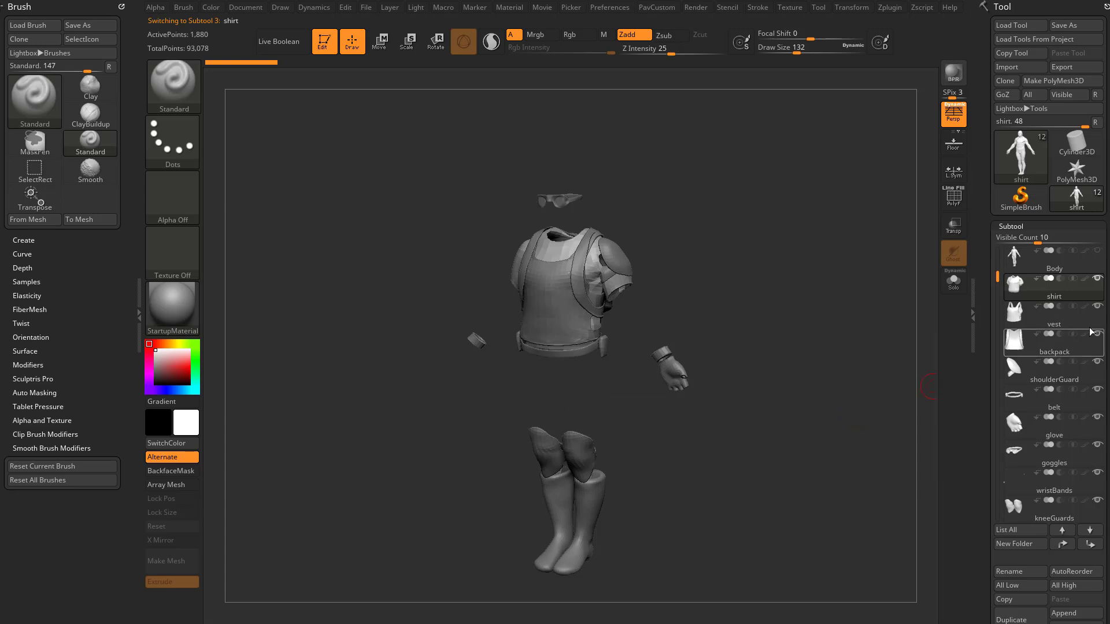
pyautogui.click(1101, 311)
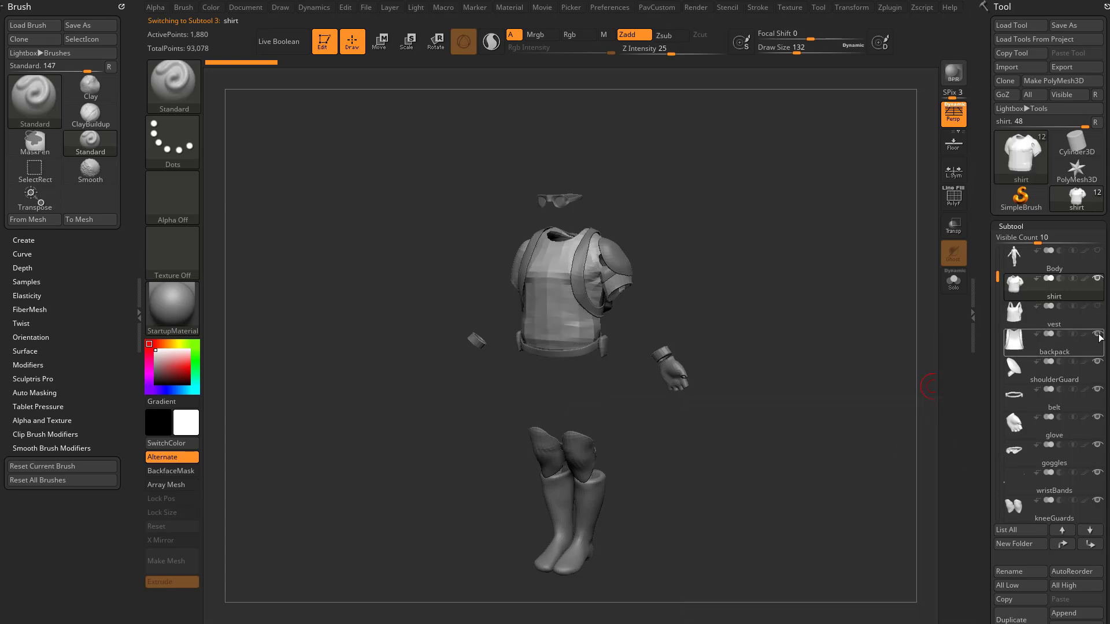
pyautogui.click(1100, 370)
pyautogui.moveTo(823, 389); pyautogui.dragTo(883, 417)
pyautogui.click(1100, 367)
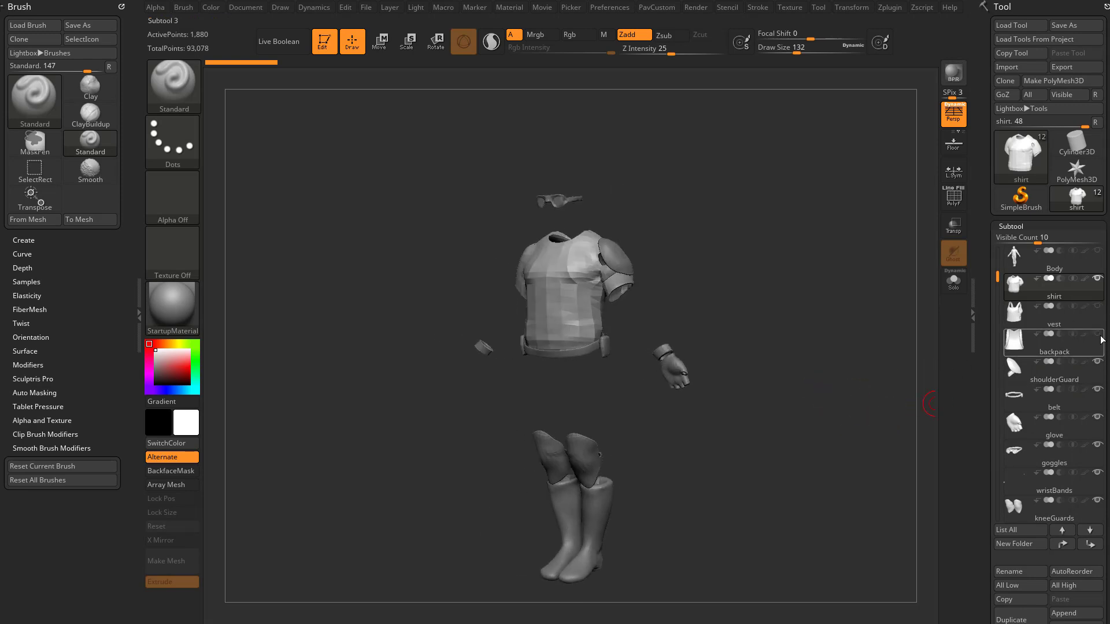
# Step: Turn the visibility of the backpack, vest and Body subtools back on
pyautogui.click(1100, 339)
pyautogui.click(1100, 313)
pyautogui.click(1099, 255)
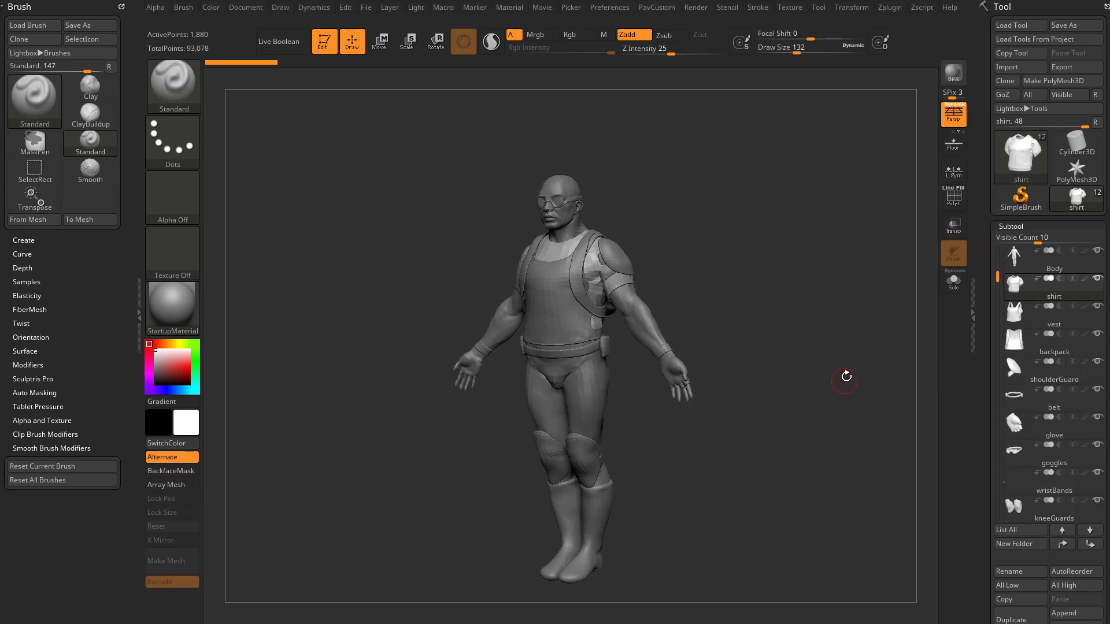
# Step: Make Body the active subtool and hide all the other subtools at once, leaving only the selected one displayed
pyautogui.click(1058, 270)
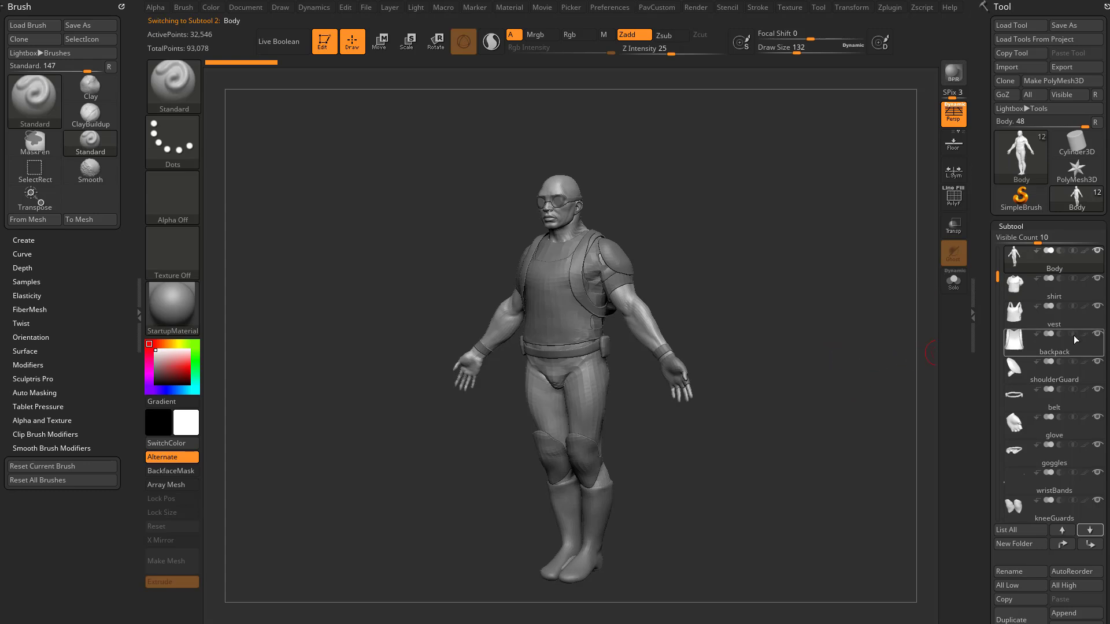
pyautogui.press('shift')
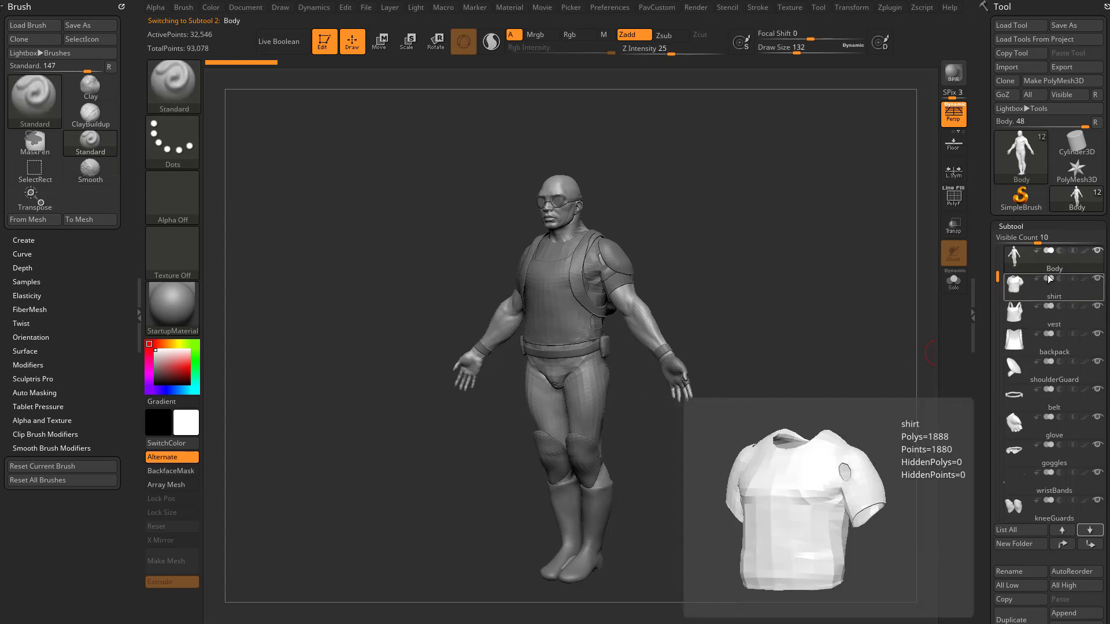
pyautogui.click(1057, 290)
pyautogui.click(1041, 266)
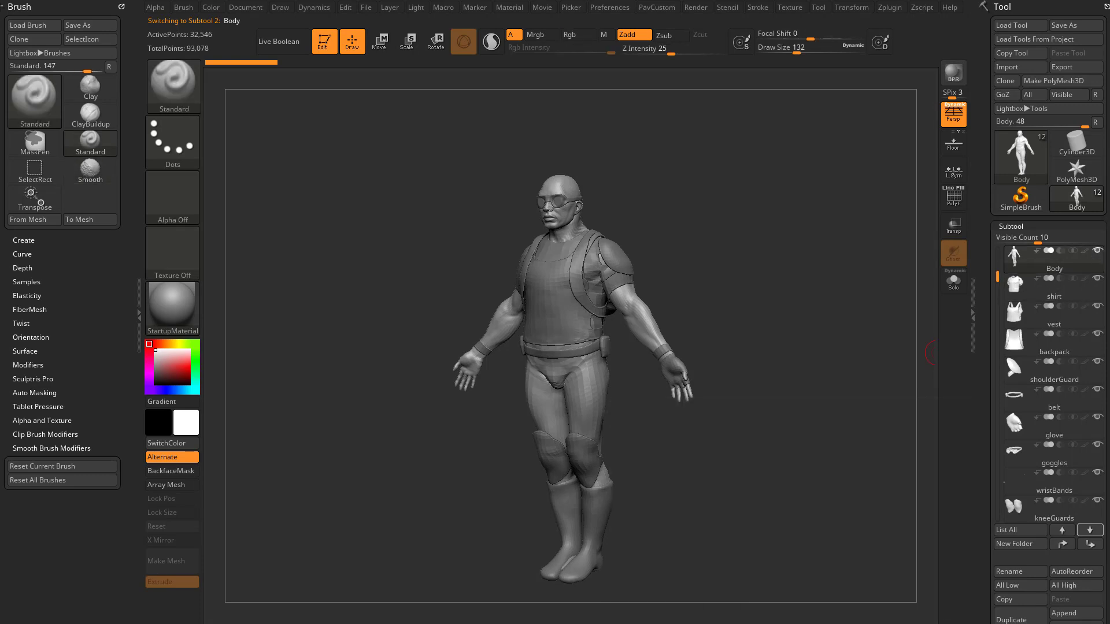
pyautogui.press('shift')
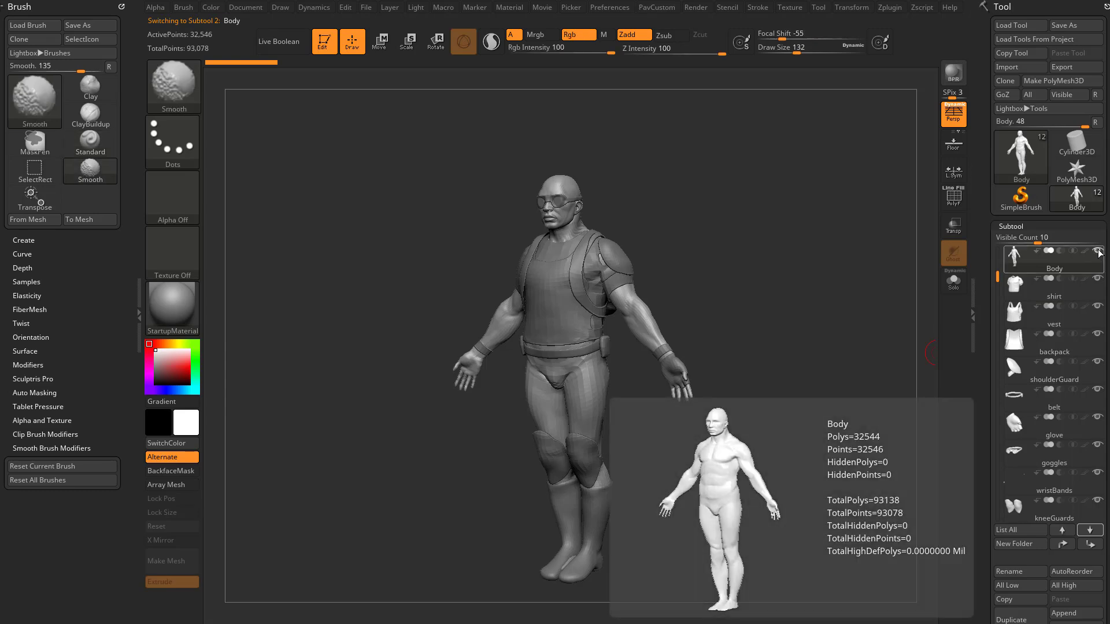
pyautogui.keyDown('shift'); pyautogui.click(1098, 253); pyautogui.keyUp('shift')
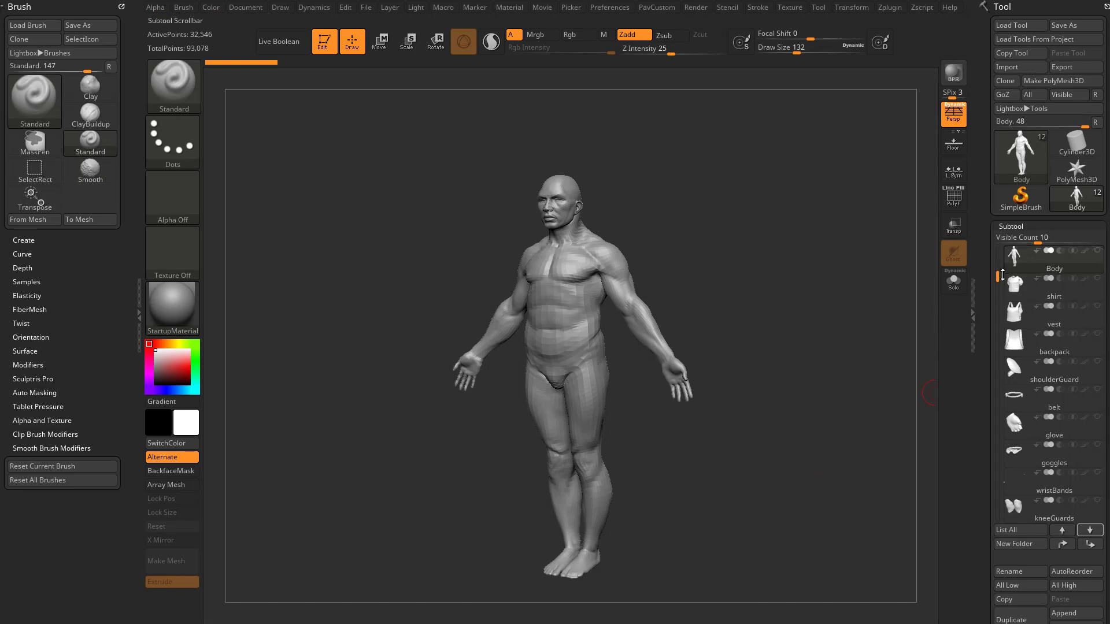
pyautogui.moveTo(998, 276)
pyautogui.mouseDown()
pyautogui.moveTo(998, 258)
pyautogui.moveTo(1000, 470)
pyautogui.moveTo(998, 277)
pyautogui.mouseUp()
pyautogui.moveTo(825, 325); pyautogui.dragTo(831, 339)
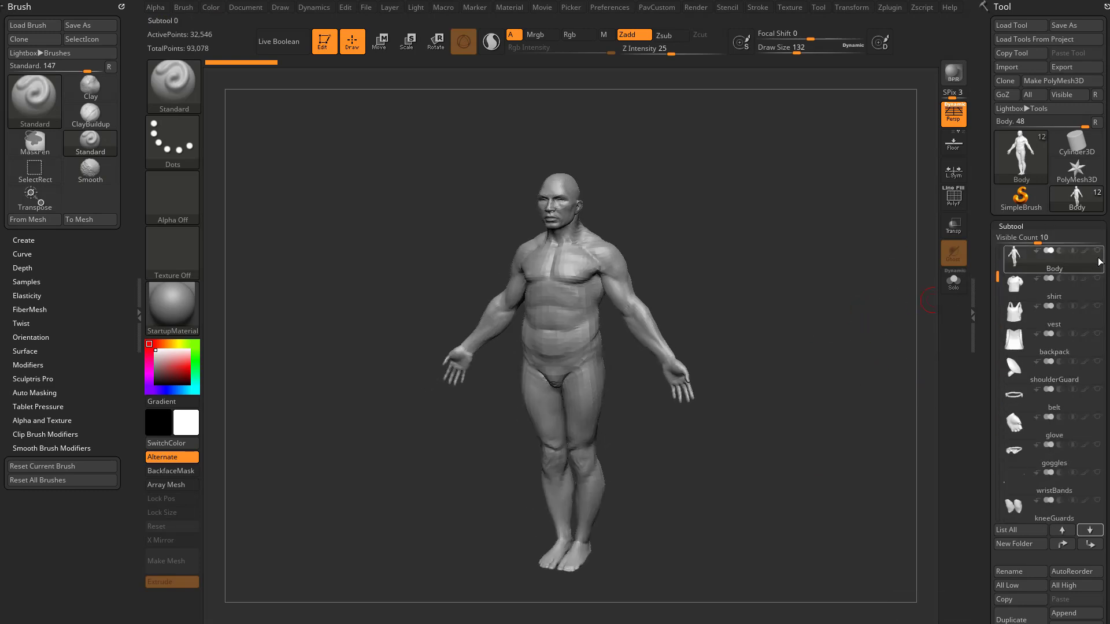
pyautogui.moveTo(857, 367); pyautogui.dragTo(875, 346)
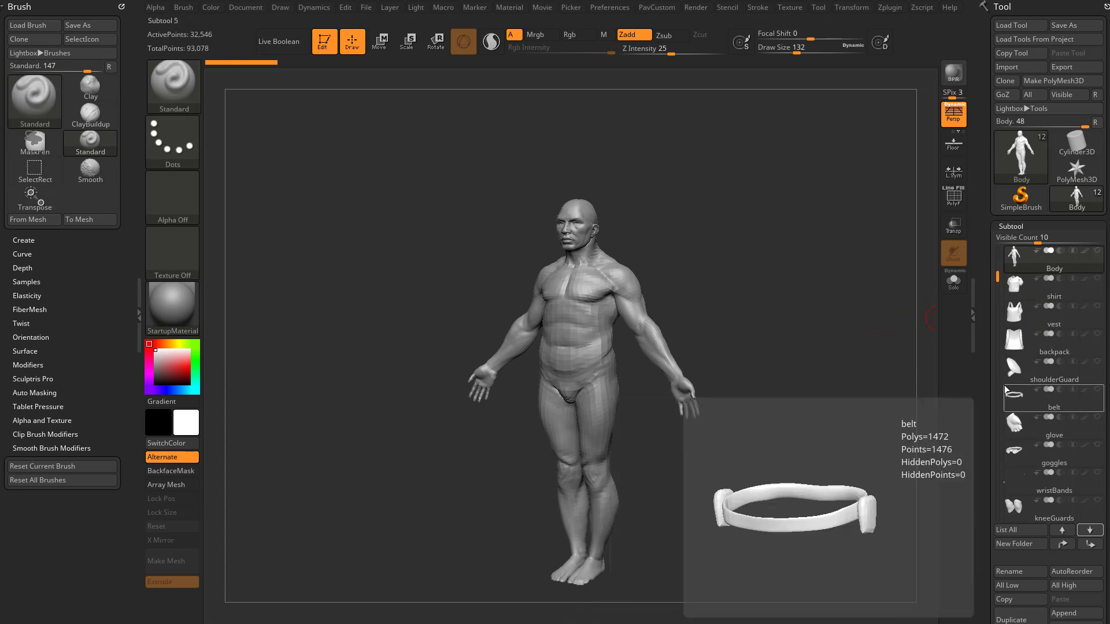
# Step: Select the shirt, vest and backpack subtools one after another, and make all subtools visible again at once
pyautogui.click(1041, 288)
pyautogui.click(1056, 323)
pyautogui.click(1047, 345)
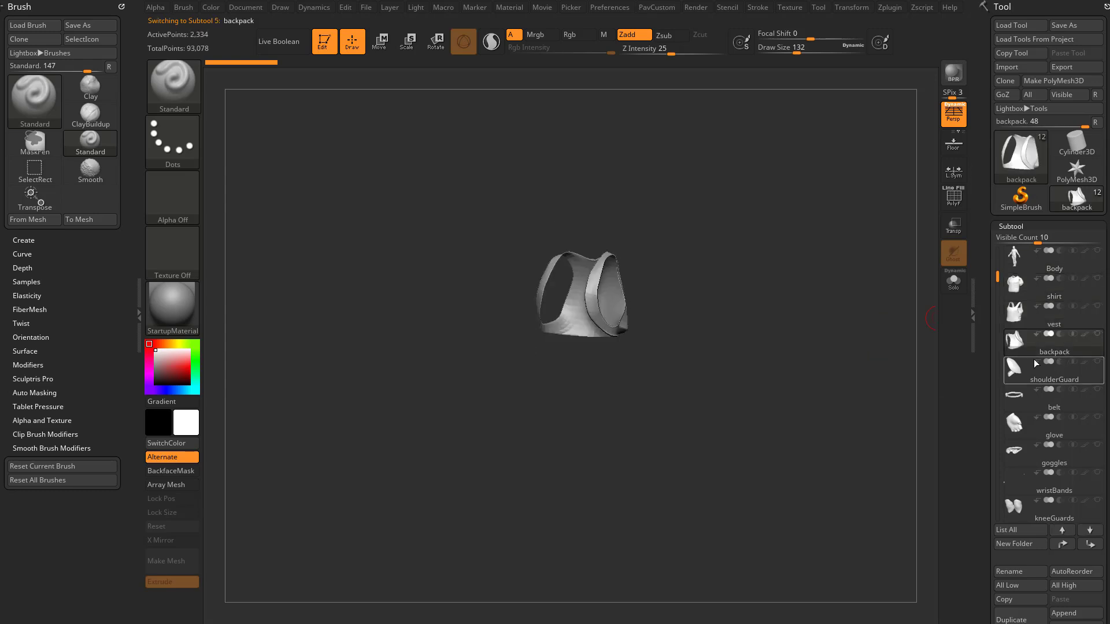
pyautogui.moveTo(1053, 432)
pyautogui.press('shift')
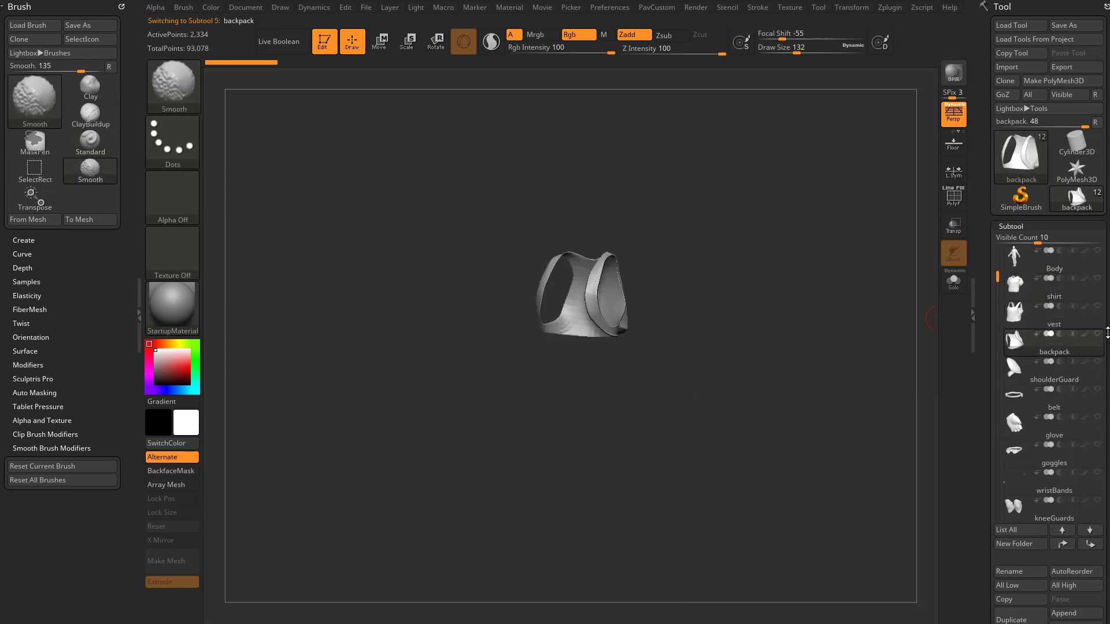
pyautogui.keyDown('shift'); pyautogui.click(1101, 337); pyautogui.keyUp('shift')
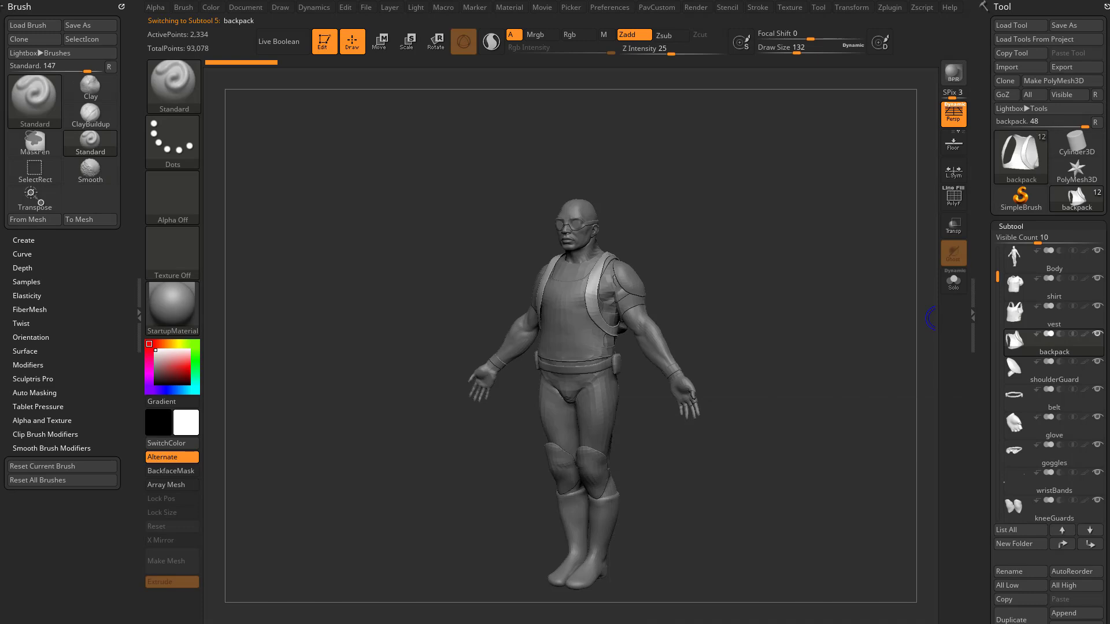
# Step: Select the Body subtool and hide all the others at once while keeping Body's own visibility switched on
pyautogui.moveTo(1002, 275); pyautogui.dragTo(1002, 255)
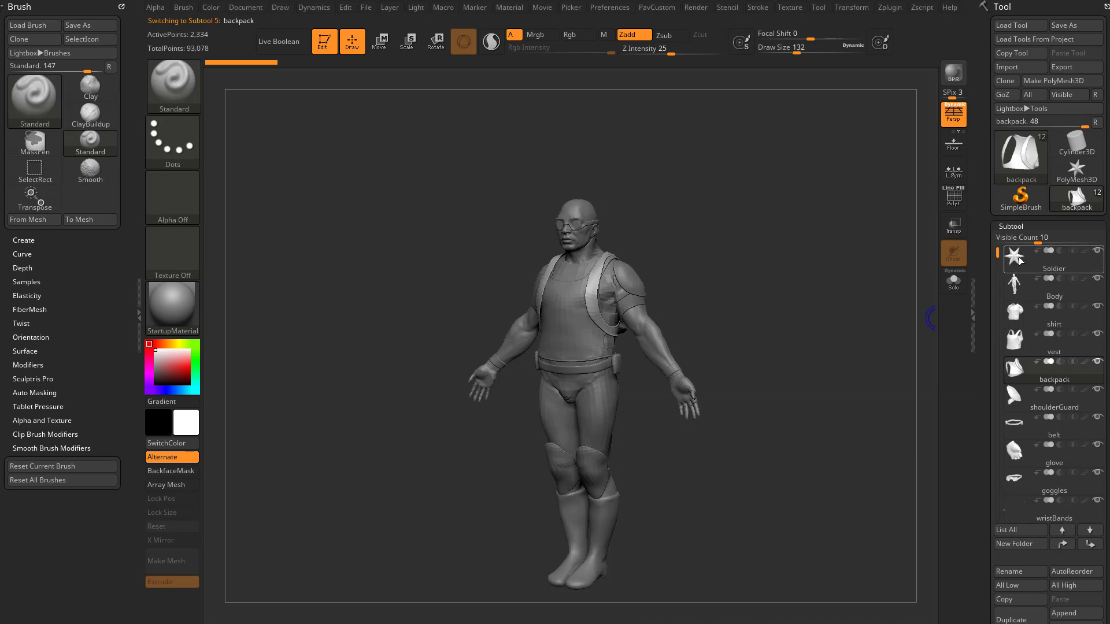
pyautogui.click(1018, 283)
pyautogui.moveTo(1094, 385)
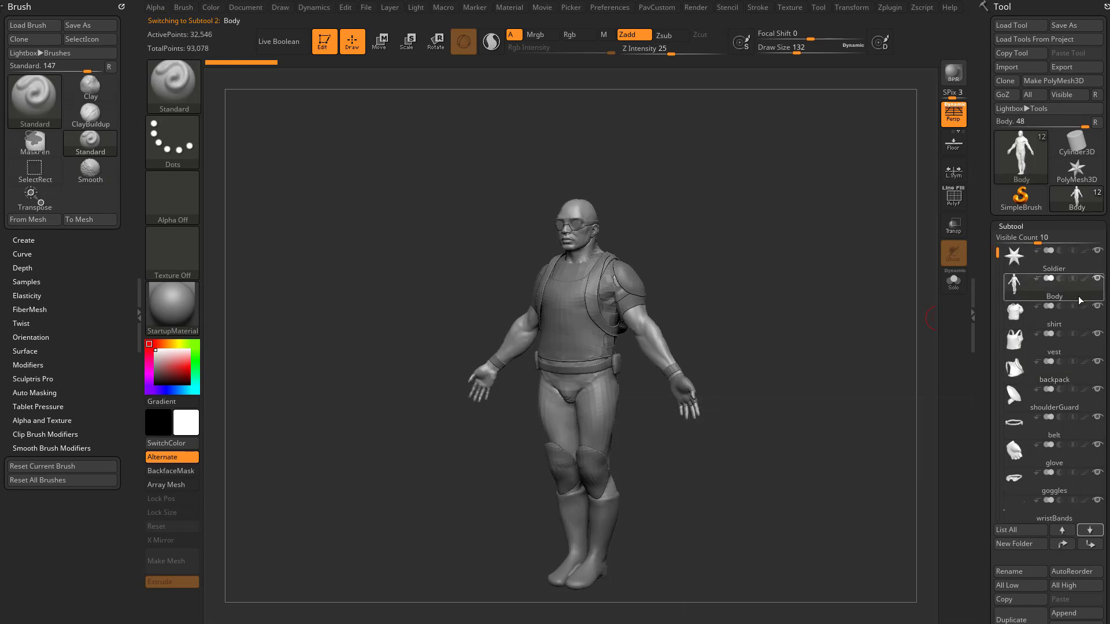
pyautogui.keyDown('shift'); pyautogui.click(1097, 279); pyautogui.keyUp('shift')
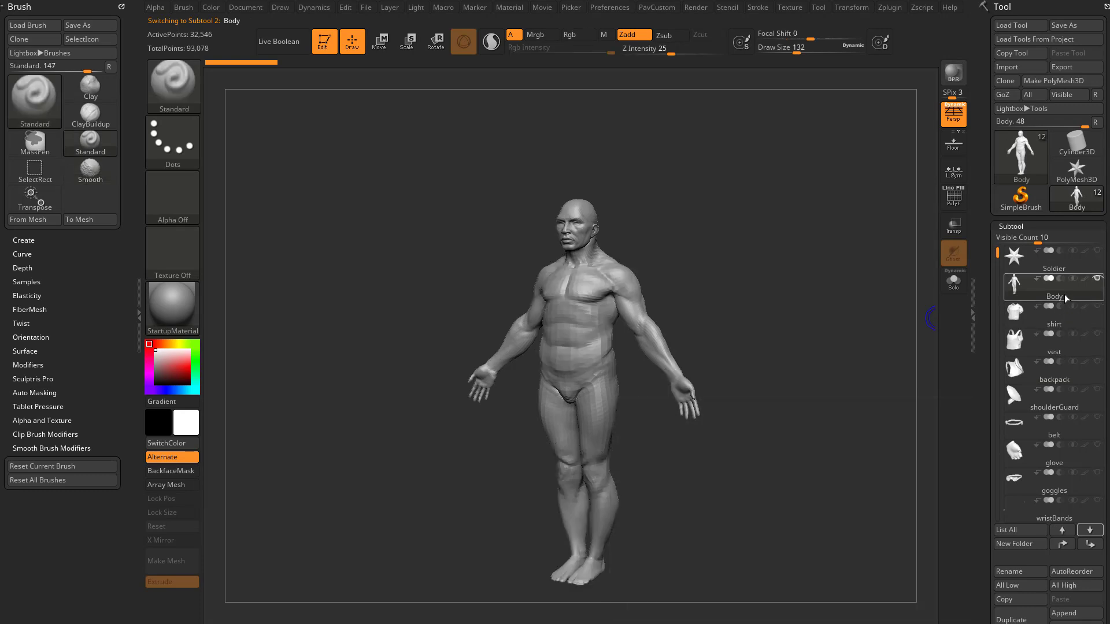
# Step: Switch to the shirt subtool and back to Body with Body kept visible, and show all subtools again
pyautogui.moveTo(1064, 313)
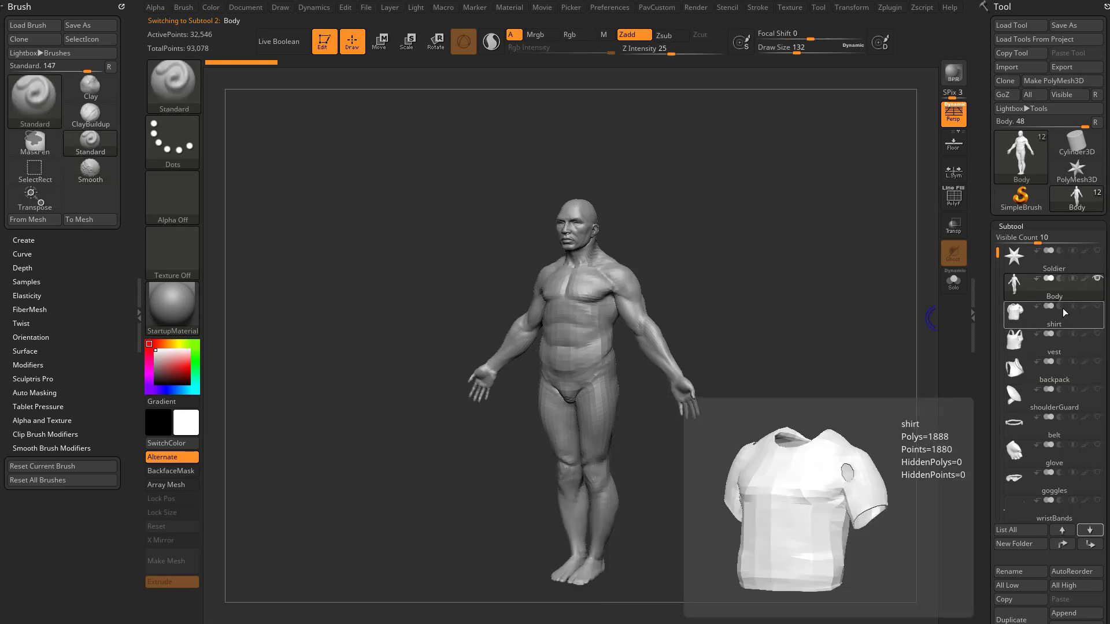
pyautogui.click(1059, 322)
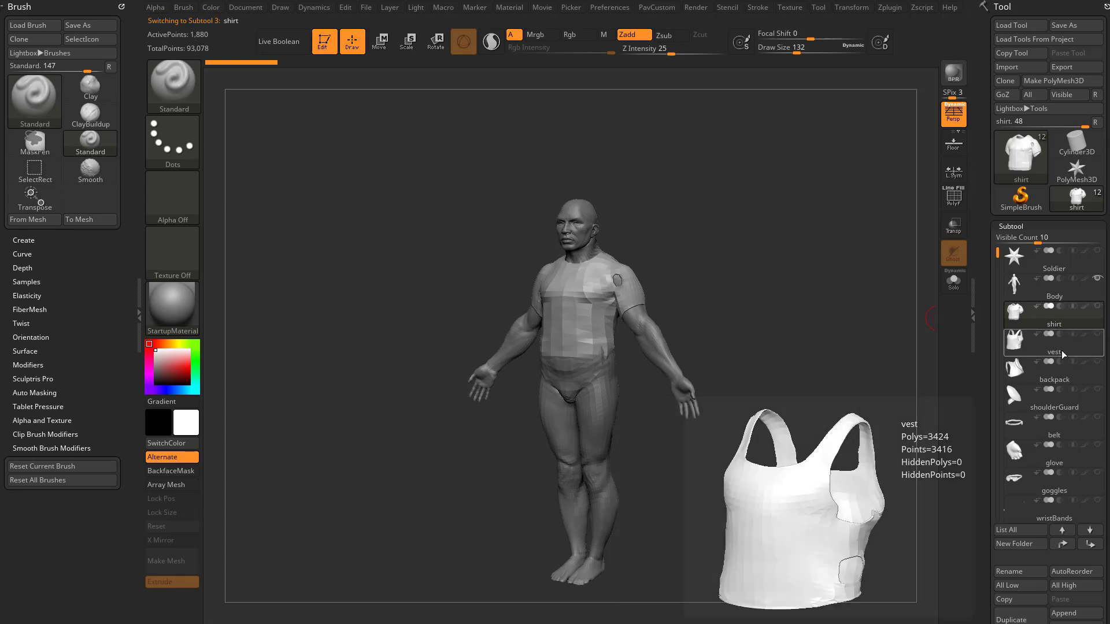
pyautogui.click(1065, 295)
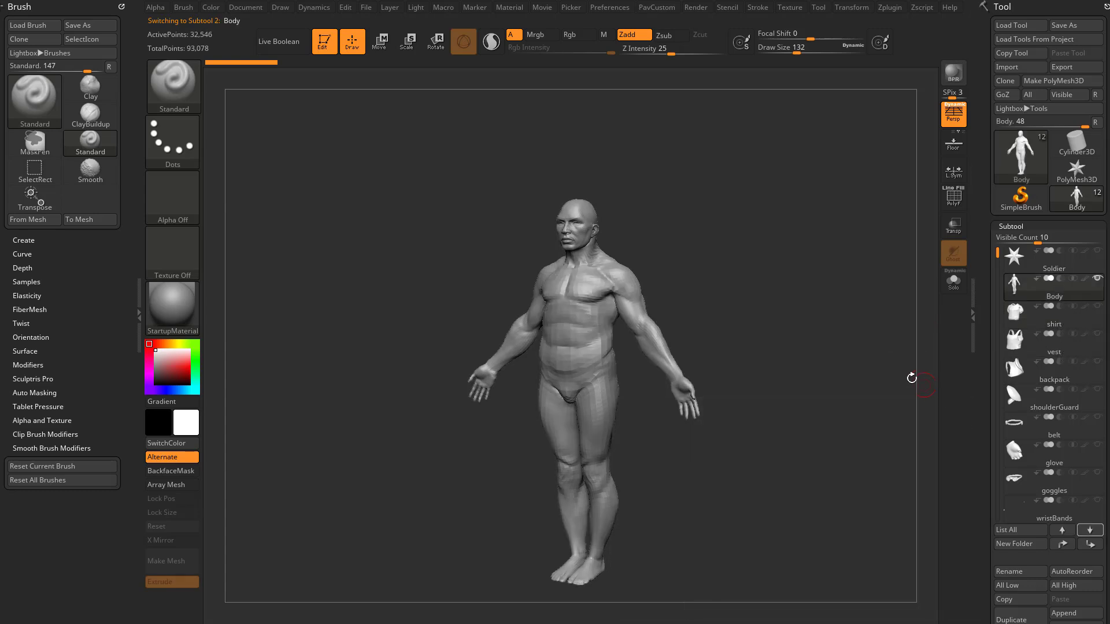
pyautogui.moveTo(912, 378); pyautogui.dragTo(881, 329)
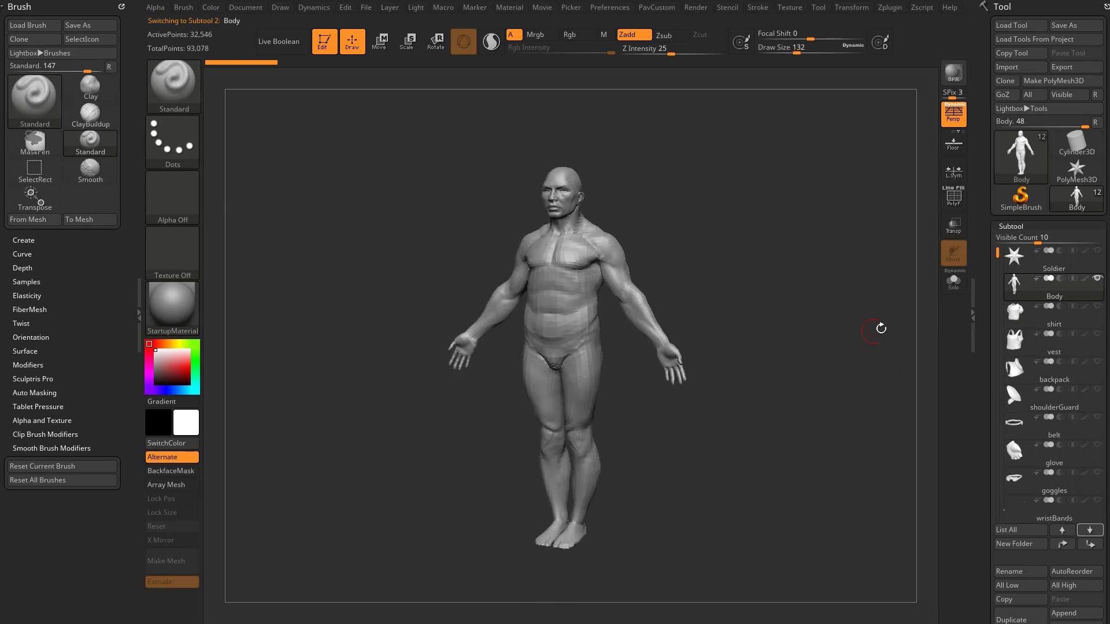
pyautogui.keyDown('shift'); pyautogui.click(1097, 280); pyautogui.keyUp('shift')
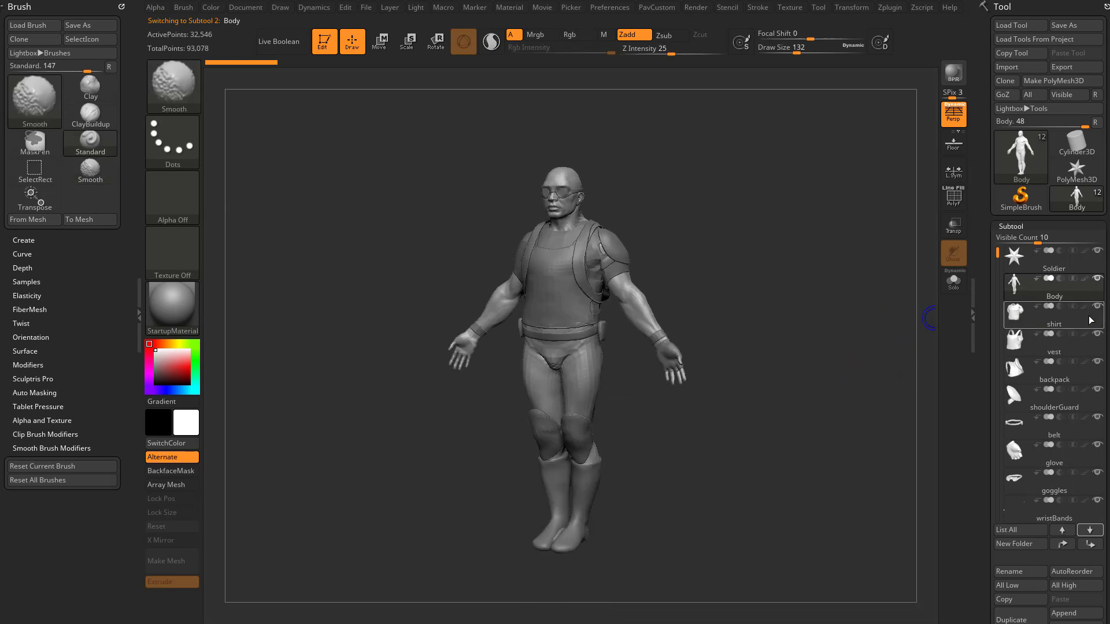
# Step: Display only the active Body subtool once more, and restore the visibility of all subtools
pyautogui.keyDown('shift'); pyautogui.click(1097, 281); pyautogui.keyUp('shift')
pyautogui.moveTo(855, 366)
pyautogui.keyDown('alt'); pyautogui.mouseDown()
pyautogui.moveTo(880, 359)
pyautogui.moveTo(855, 359)
pyautogui.moveTo(793, 310)
pyautogui.moveTo(867, 379)
pyautogui.mouseUp(); pyautogui.keyUp('alt')
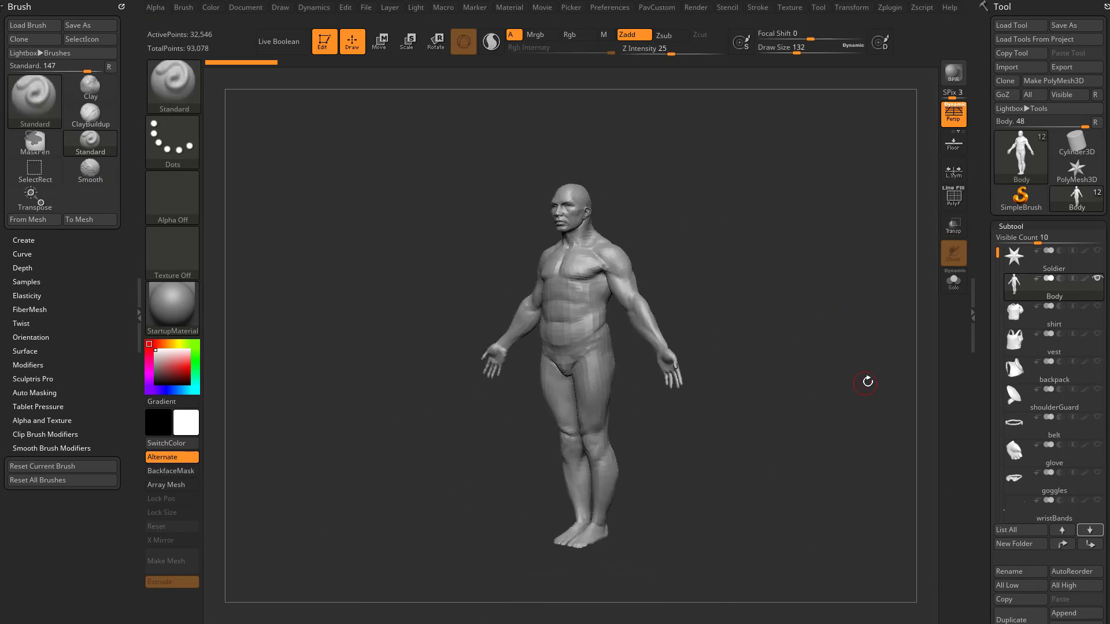
pyautogui.keyDown('shift'); pyautogui.click(1097, 279); pyautogui.keyUp('shift')
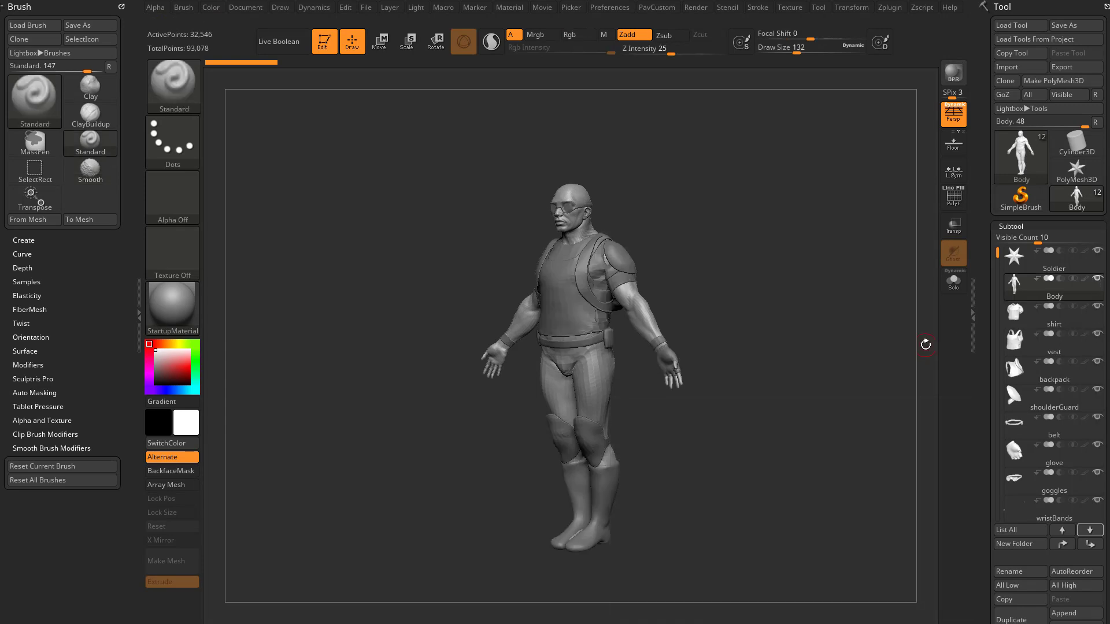
pyautogui.moveTo(888, 347); pyautogui.dragTo(810, 368)
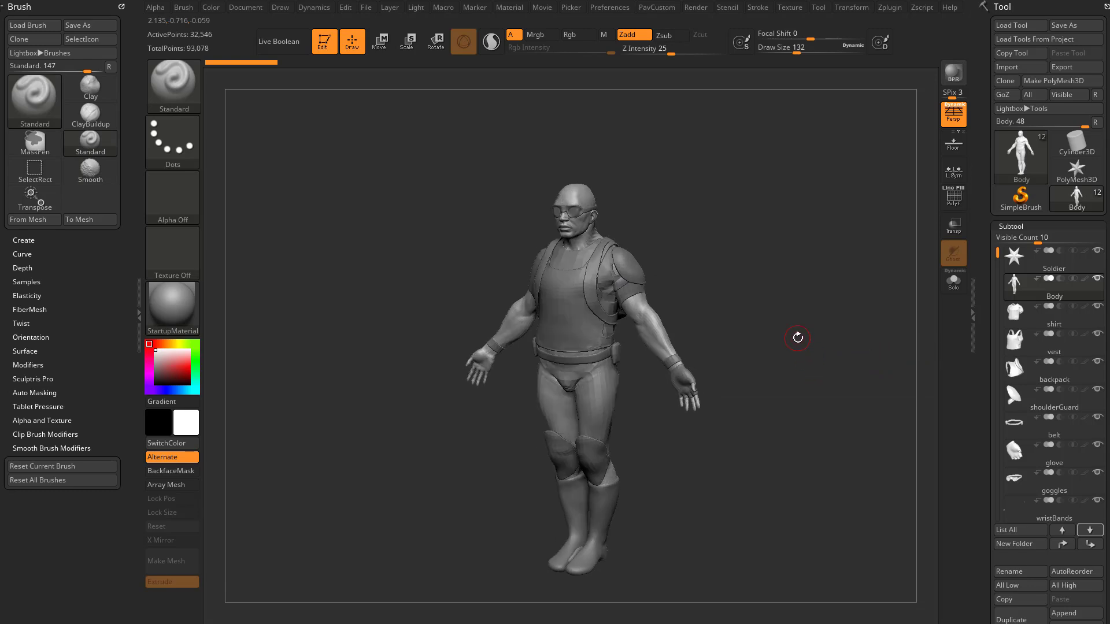
pyautogui.moveTo(802, 294); pyautogui.dragTo(885, 343)
# Step: Move the Body subtool to the end of the subtool list, followed by the vest picked on the model
pyautogui.moveTo(986, 362); pyautogui.dragTo(987, 288)
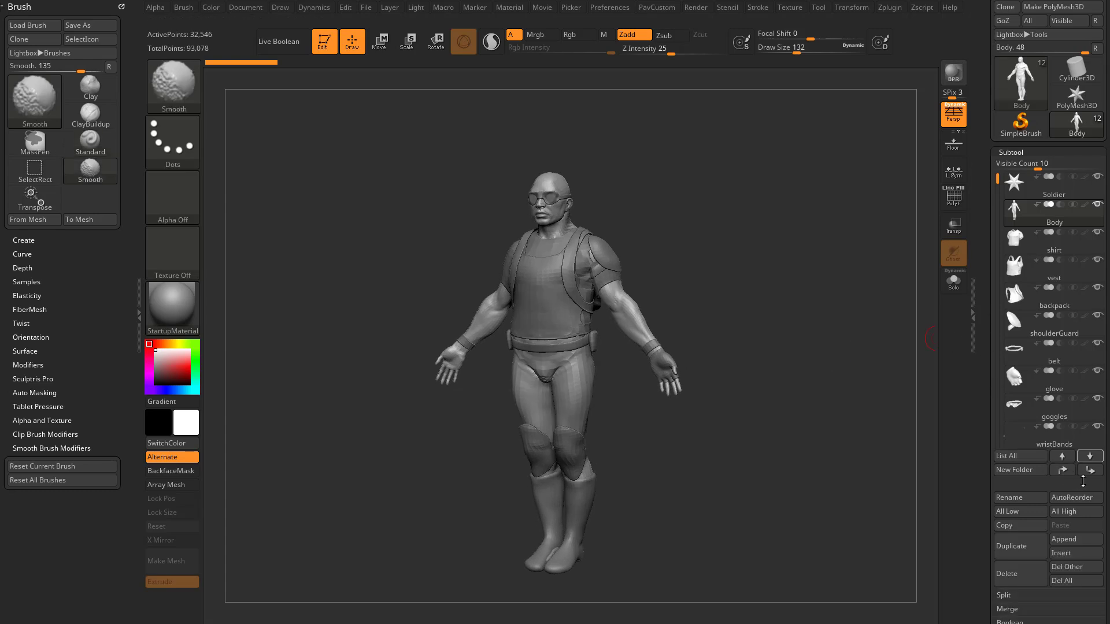
pyautogui.keyDown('shift'); pyautogui.click(1090, 456); pyautogui.keyUp('shift')
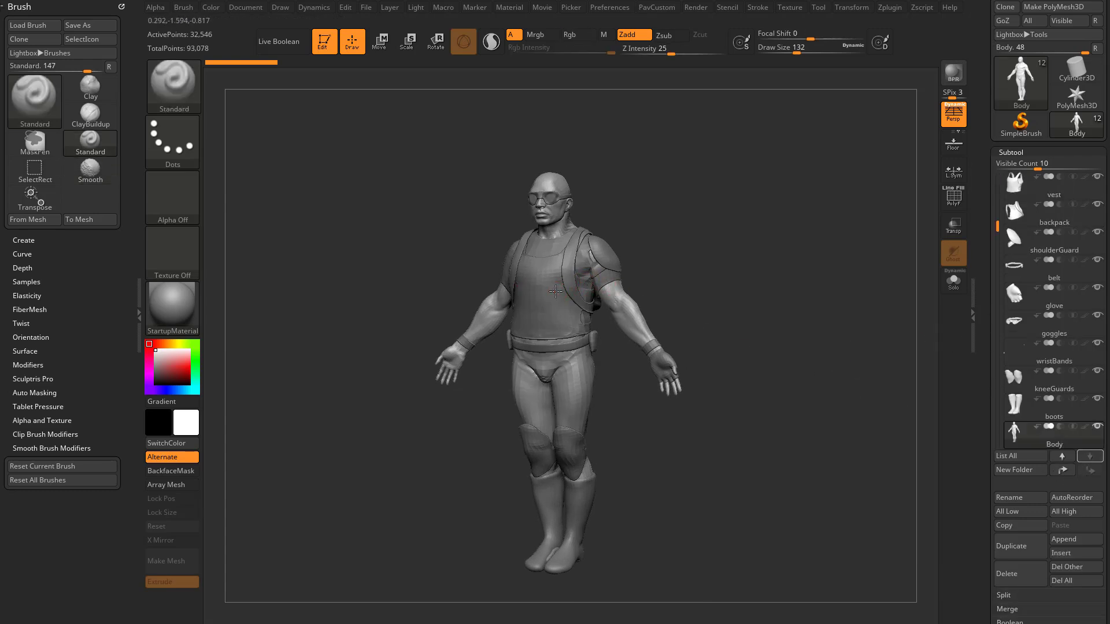
pyautogui.keyDown('alt'); pyautogui.click(563, 294); pyautogui.keyUp('alt')
pyautogui.keyDown('shift'); pyautogui.click(1089, 469); pyautogui.keyUp('shift')
pyautogui.press('shift')
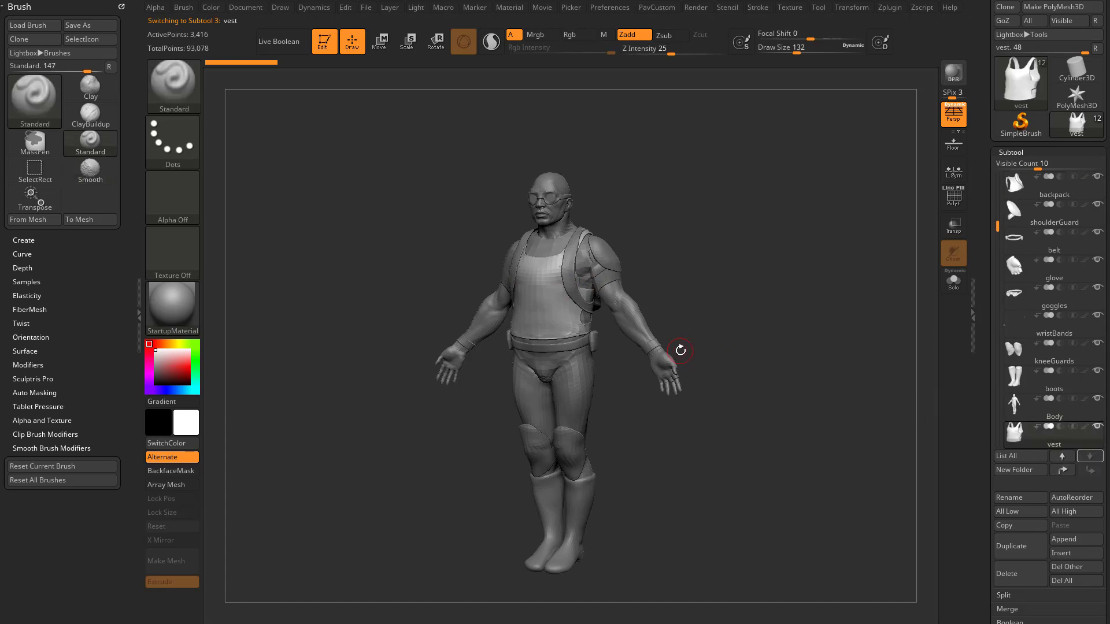
# Step: Pick the wristBands on the model, move them to the end of the subtool list, and hide all other subtools
pyautogui.keyDown('alt'); pyautogui.click(673, 347); pyautogui.keyUp('alt')
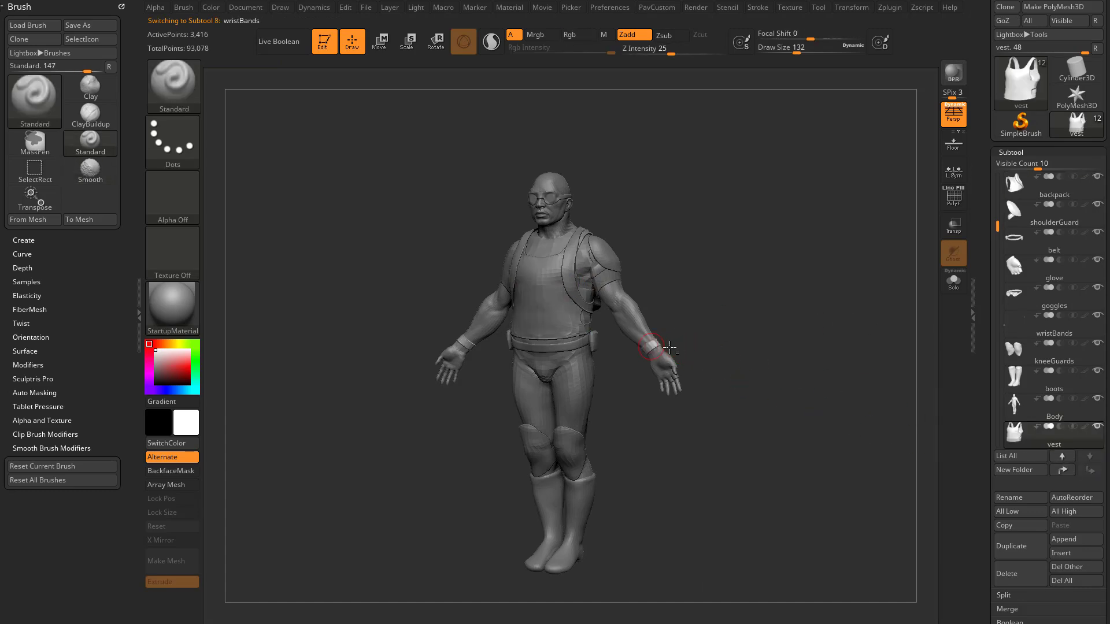
pyautogui.keyDown('shift'); pyautogui.click(1090, 456); pyautogui.keyUp('shift')
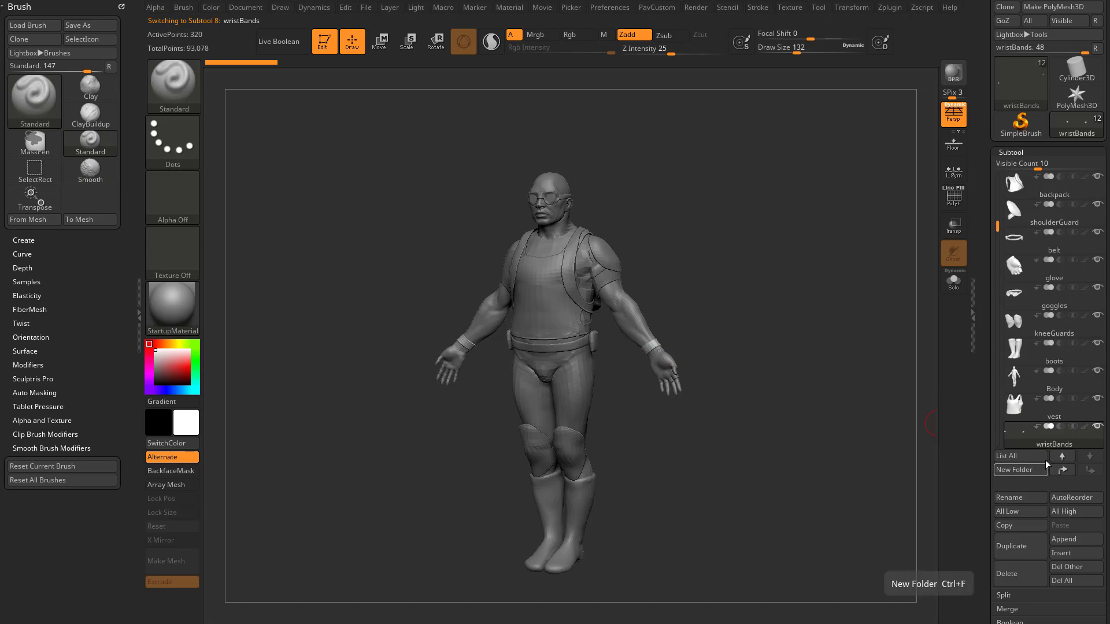
pyautogui.keyDown('alt'); pyautogui.moveTo(814, 339); pyautogui.dragTo(815, 352); pyautogui.keyUp('alt')
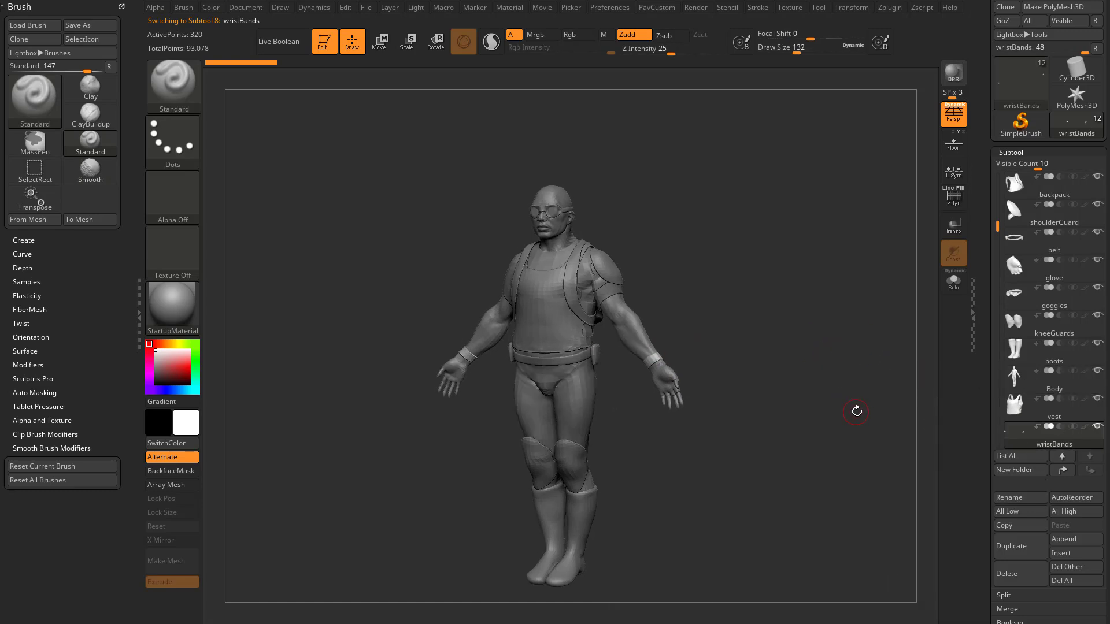
pyautogui.click(1096, 427)
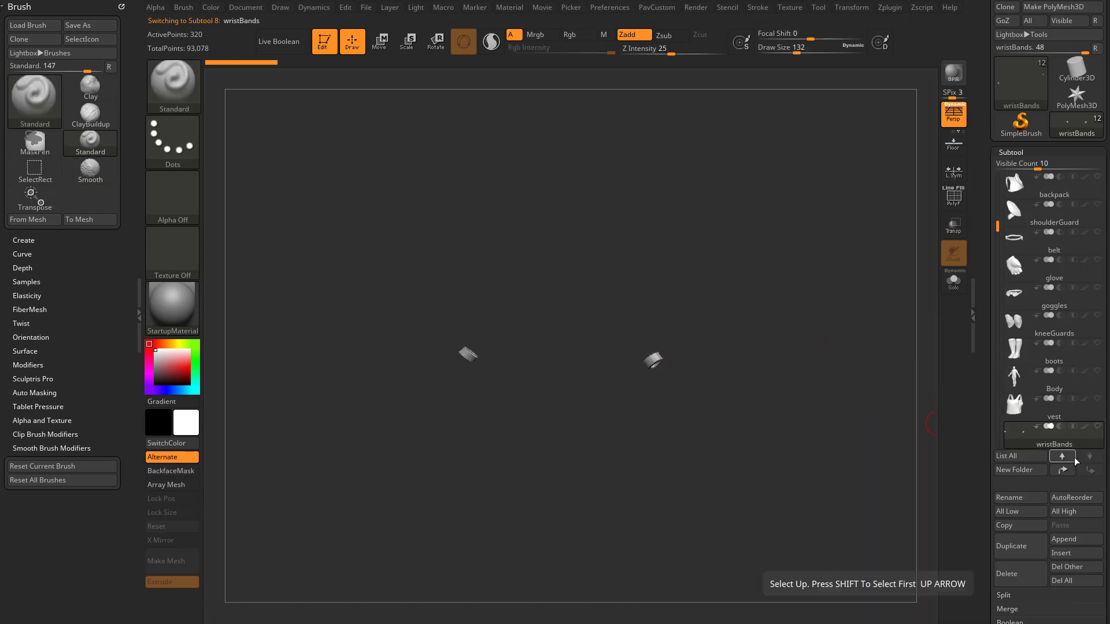
# Step: Make the vest and Body subtools visible together with the wristBands
pyautogui.click(1097, 398)
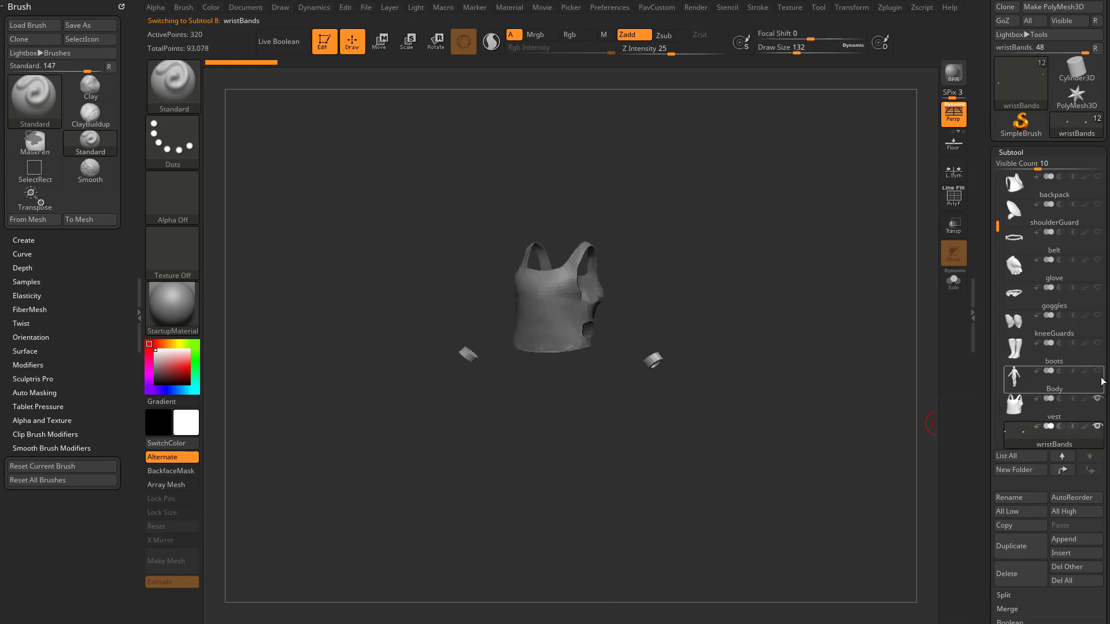
pyautogui.click(1098, 372)
pyautogui.keyDown('alt'); pyautogui.moveTo(818, 330); pyautogui.dragTo(835, 370); pyautogui.keyUp('alt')
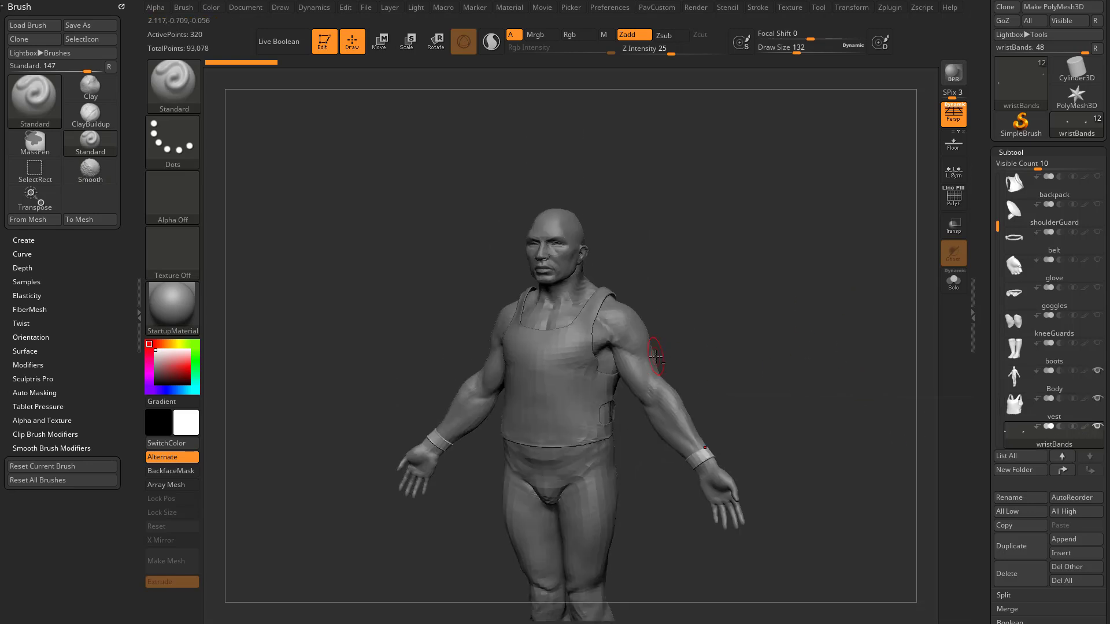
# Step: Switch the active subtool directly on the model to Body, the vest and finally the wristBands
pyautogui.keyDown('alt'); pyautogui.click(628, 335); pyautogui.keyUp('alt')
pyautogui.keyDown('alt'); pyautogui.click(590, 358); pyautogui.keyUp('alt')
pyautogui.keyDown('alt'); pyautogui.click(704, 458); pyautogui.keyUp('alt')
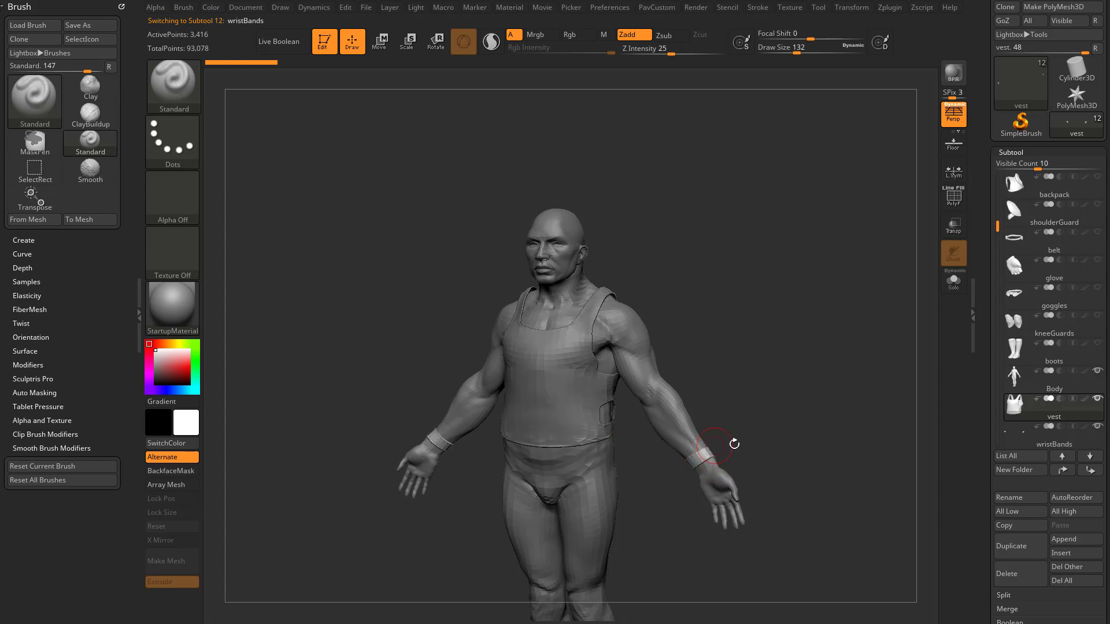
pyautogui.keyDown('alt'); pyautogui.moveTo(822, 454); pyautogui.dragTo(668, 400); pyautogui.keyUp('alt')
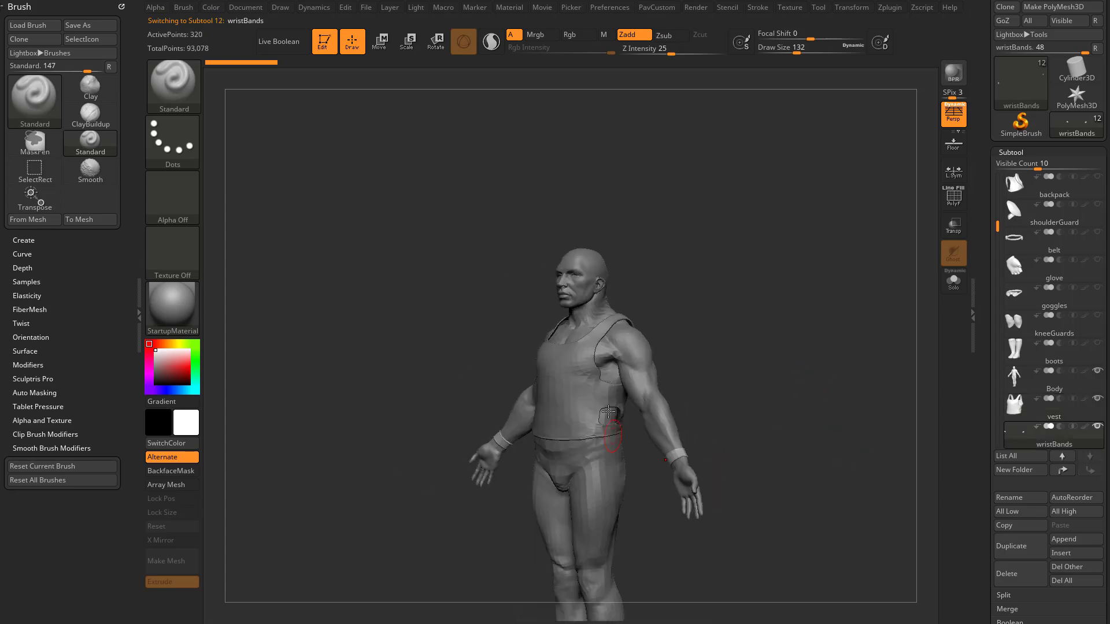
pyautogui.moveTo(671, 360); pyautogui.dragTo(773, 410)
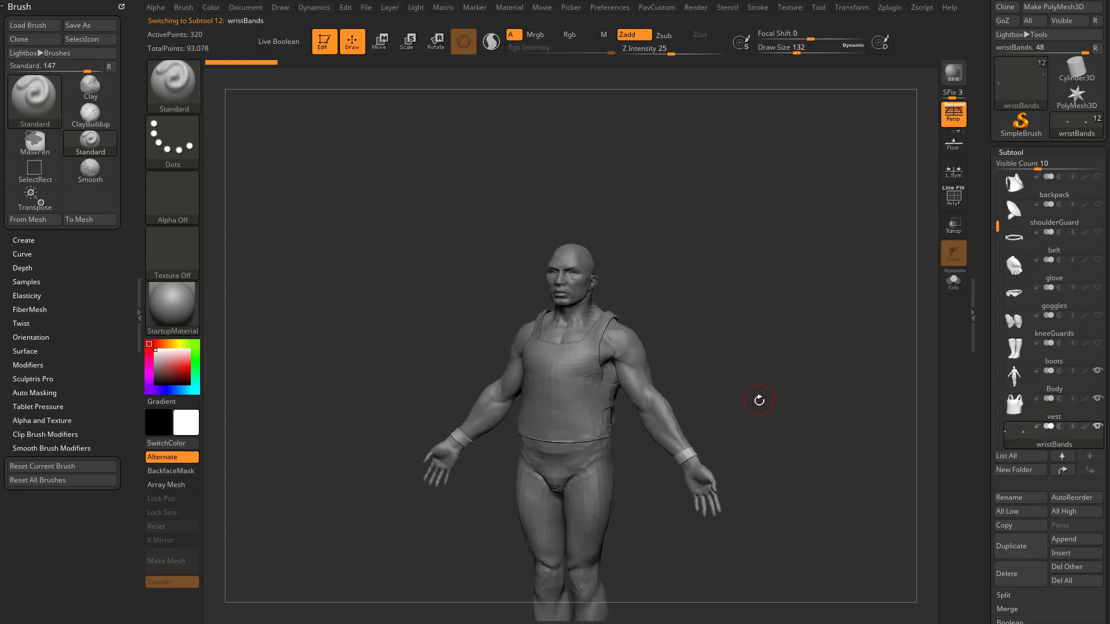
# Step: Isolate the active wristBands subtool, and restore the visibility of all subtools
pyautogui.keyDown('shift'); pyautogui.click(1098, 428); pyautogui.keyUp('shift')
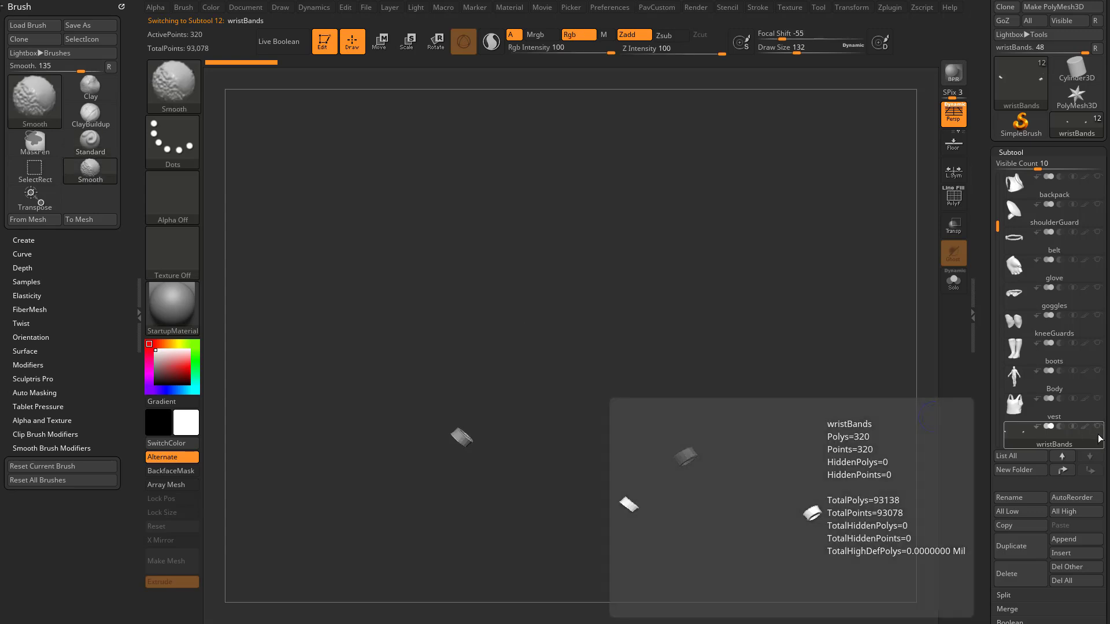
pyautogui.keyDown('shift'); pyautogui.click(1098, 428); pyautogui.keyUp('shift')
pyautogui.keyDown('alt'); pyautogui.moveTo(876, 457); pyautogui.dragTo(867, 404); pyautogui.keyUp('alt')
pyautogui.keyDown('alt'); pyautogui.moveTo(867, 404); pyautogui.dragTo(902, 523); pyautogui.keyUp('alt')
# Step: Set the brush Draw Size to 97
pyautogui.moveTo(775, 333)
pyautogui.keyDown('alt'); pyautogui.mouseDown()
pyautogui.moveTo(775, 392)
pyautogui.moveTo(757, 412)
pyautogui.mouseUp(); pyautogui.keyUp('alt')
pyautogui.press('s')
pyautogui.moveTo(751, 395)
pyautogui.keyDown('alt'); pyautogui.mouseDown()
pyautogui.moveTo(748, 418)
pyautogui.moveTo(766, 340)
pyautogui.moveTo(773, 347)
pyautogui.moveTo(761, 338)
pyautogui.mouseUp(); pyautogui.keyUp('alt')
pyautogui.keyDown('alt'); pyautogui.click(773, 366); pyautogui.keyUp('alt')
# Step: Pick the shirt, vest and backpack on the model and move each in turn to the end of the subtool list
pyautogui.keyDown('alt'); pyautogui.click(594, 382); pyautogui.keyUp('alt')
pyautogui.moveTo(702, 371); pyautogui.dragTo(726, 383)
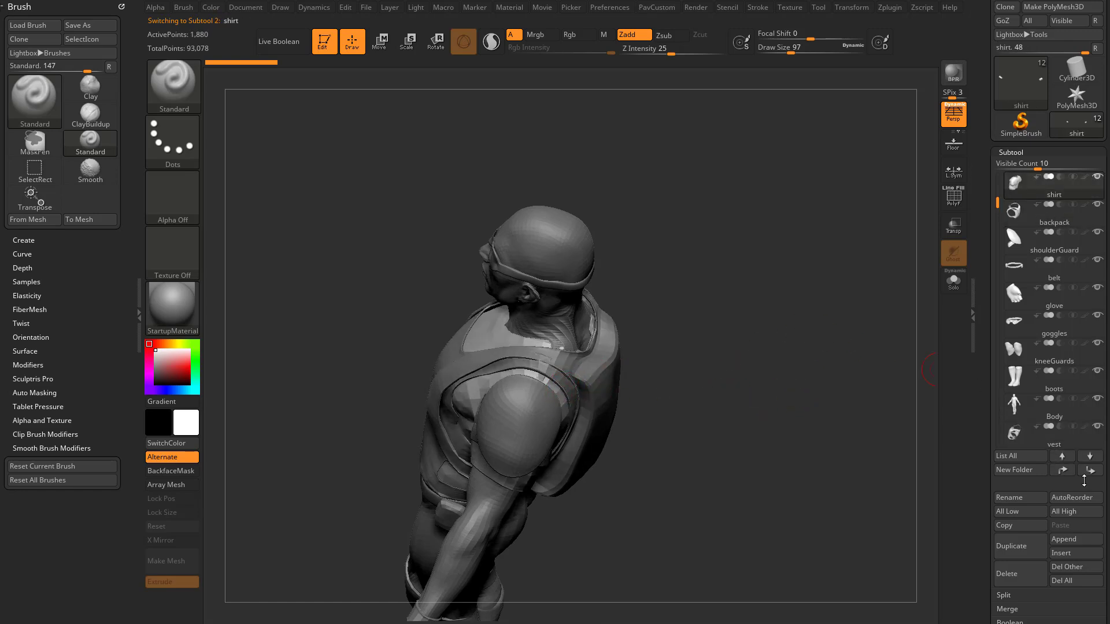
pyautogui.keyDown('shift'); pyautogui.click(1091, 471); pyautogui.keyUp('shift')
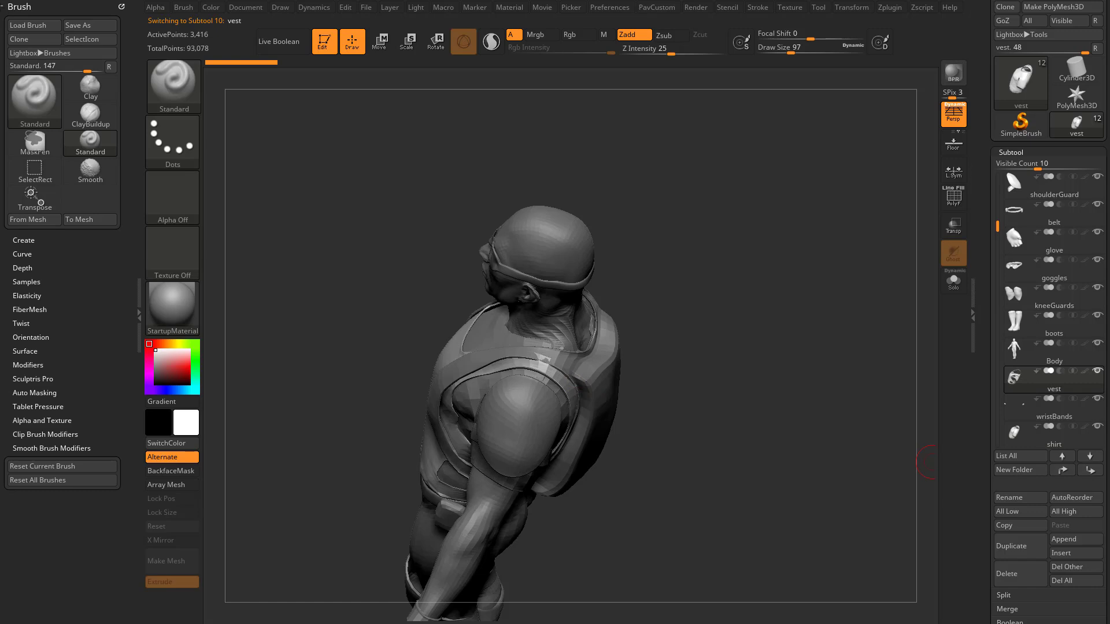
pyautogui.keyDown('shift'); pyautogui.click(1090, 471); pyautogui.keyUp('shift')
pyautogui.keyDown('alt'); pyautogui.click(601, 385); pyautogui.keyUp('alt')
pyautogui.keyDown('shift'); pyautogui.click(1090, 470); pyautogui.keyUp('shift')
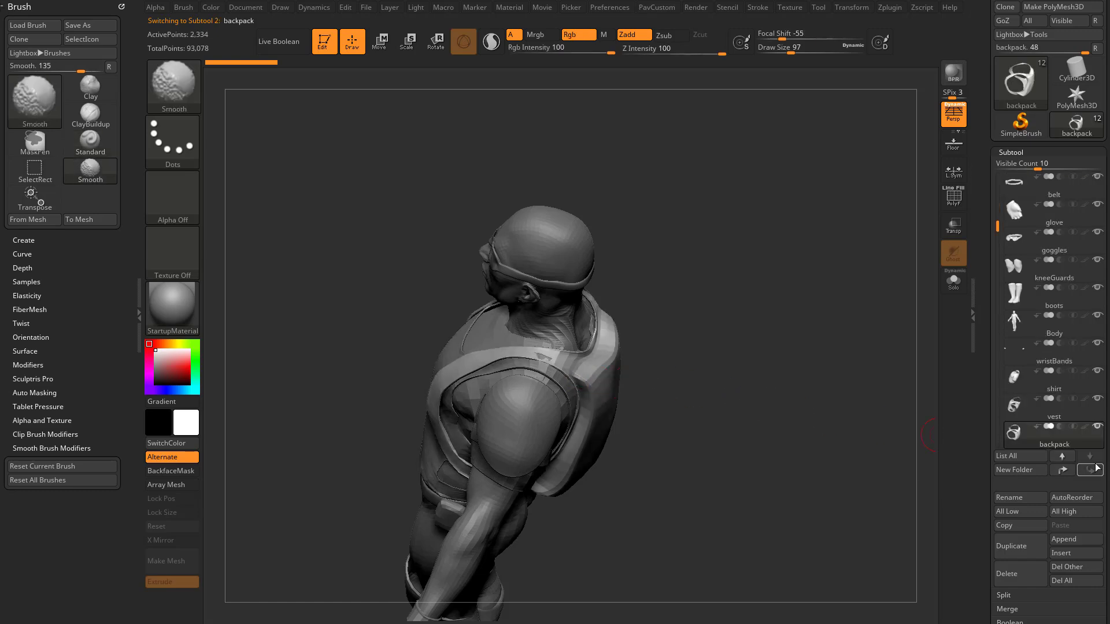
# Step: Isolate the backpack, reveal the vest and shirt with it, and restore the visibility of all subtools
pyautogui.keyDown('shift'); pyautogui.click(1097, 427); pyautogui.keyUp('shift')
pyautogui.click(1097, 399)
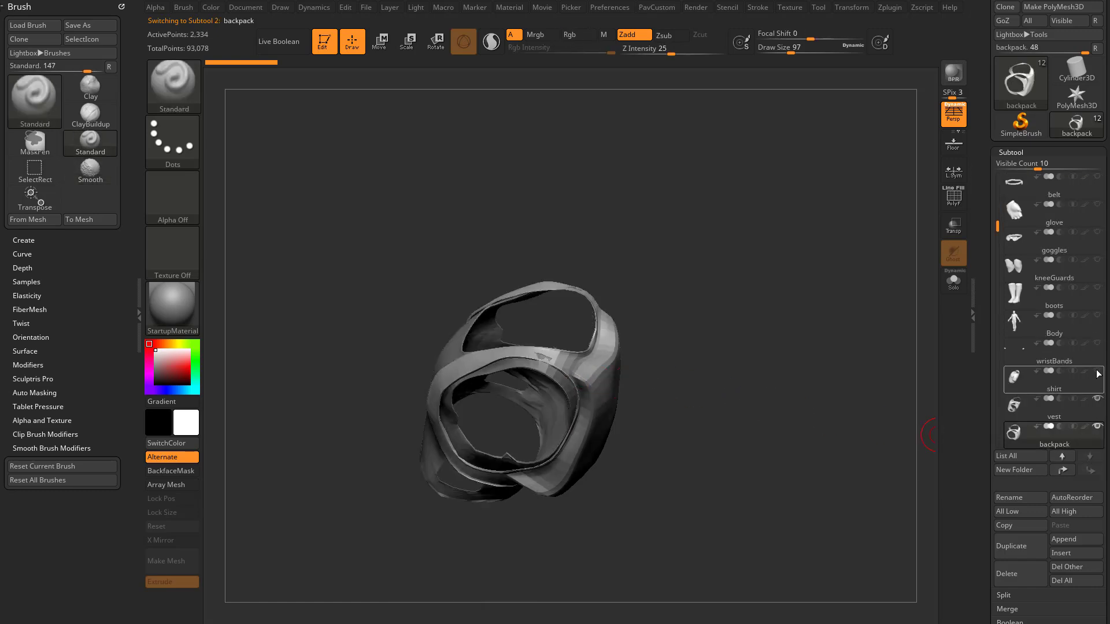
pyautogui.click(1097, 371)
pyautogui.moveTo(856, 391); pyautogui.dragTo(761, 373)
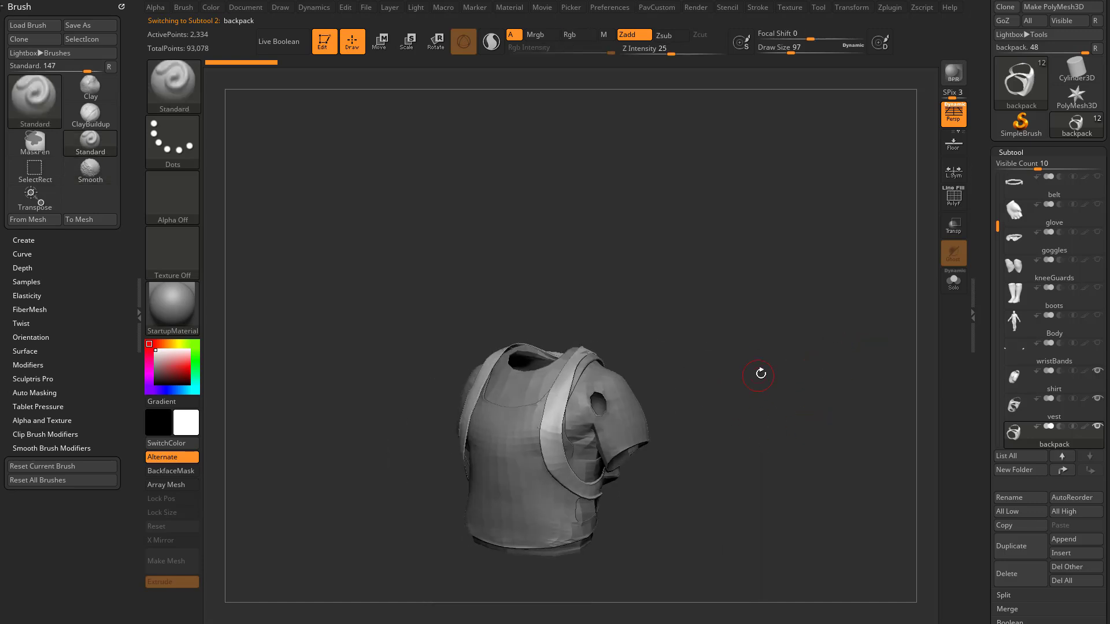
pyautogui.keyDown('shift'); pyautogui.click(1096, 428); pyautogui.keyUp('shift')
pyautogui.keyDown('shift'); pyautogui.click(1096, 428); pyautogui.keyUp('shift')
# Step: Select various subtools directly on the model, including the shirt and Body, and finish on the belt
pyautogui.moveTo(835, 422)
pyautogui.keyDown('shift'); pyautogui.mouseDown()
pyautogui.moveTo(843, 451)
pyautogui.moveTo(843, 399)
pyautogui.moveTo(873, 409)
pyautogui.moveTo(800, 417)
pyautogui.moveTo(874, 409)
pyautogui.moveTo(800, 357)
pyautogui.mouseUp(); pyautogui.keyUp('shift')
pyautogui.keyDown('alt'); pyautogui.click(637, 377); pyautogui.keyUp('alt')
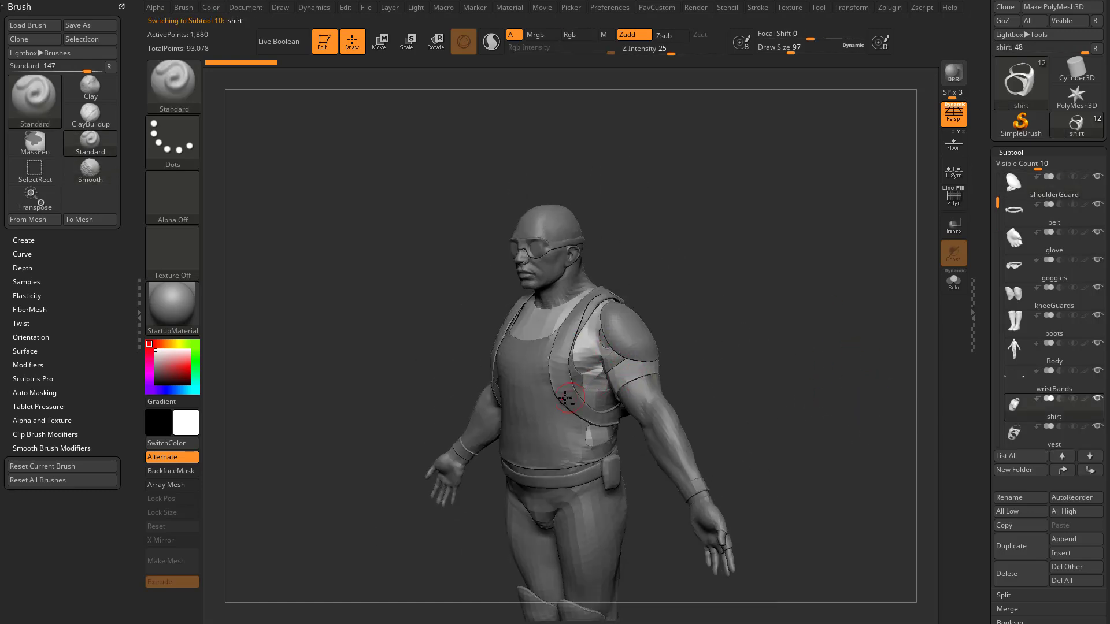
pyautogui.keyDown('alt'); pyautogui.click(594, 459); pyautogui.keyUp('alt')
pyautogui.keyDown('alt'); pyautogui.click(599, 480); pyautogui.keyUp('alt')
pyautogui.keyDown('alt'); pyautogui.moveTo(791, 487); pyautogui.dragTo(780, 372); pyautogui.keyUp('alt')
pyautogui.moveTo(779, 373); pyautogui.dragTo(827, 376)
pyautogui.keyDown('alt'); pyautogui.click(676, 389); pyautogui.keyUp('alt')
pyautogui.keyDown('alt'); pyautogui.click(517, 481); pyautogui.keyUp('alt')
pyautogui.keyDown('alt'); pyautogui.click(529, 426); pyautogui.keyUp('alt')
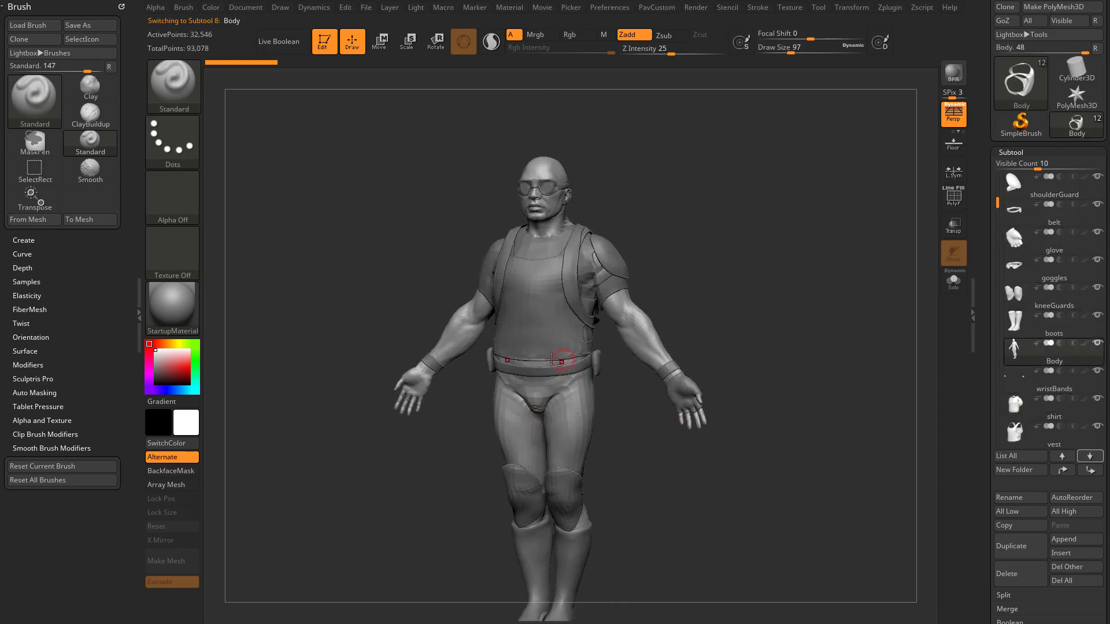
pyautogui.keyDown('alt'); pyautogui.click(562, 367); pyautogui.keyUp('alt')
pyautogui.moveTo(752, 375); pyautogui.dragTo(825, 387)
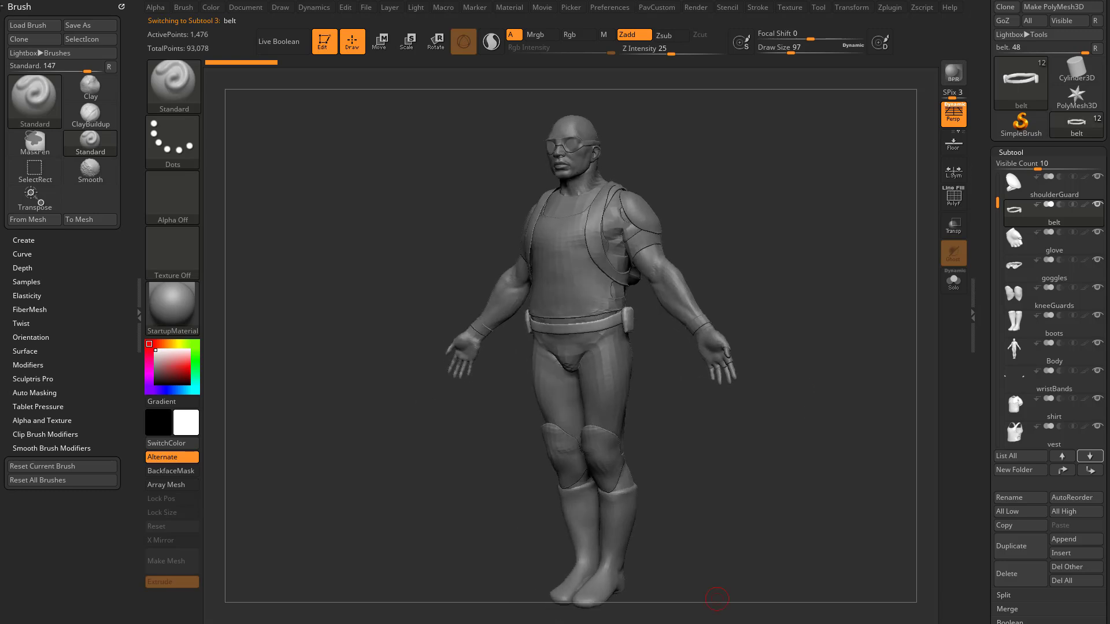
# Step: Bring up the pop-up subtool list, filter it to names starting with B, and select the boots
pyautogui.scroll(-3, 993, 358)
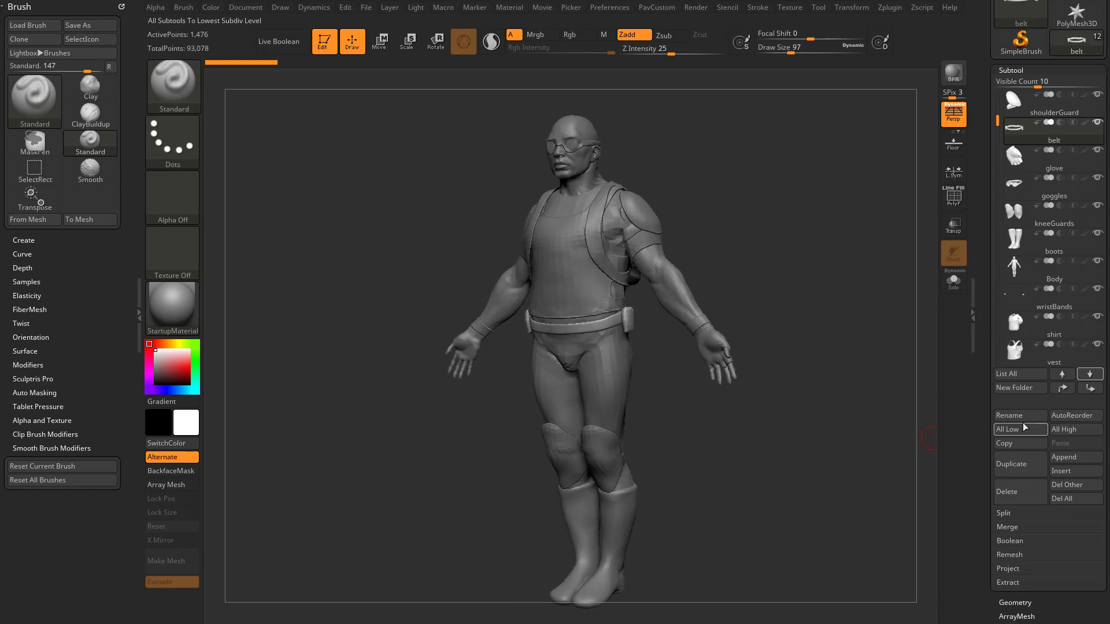
pyautogui.click(1013, 375)
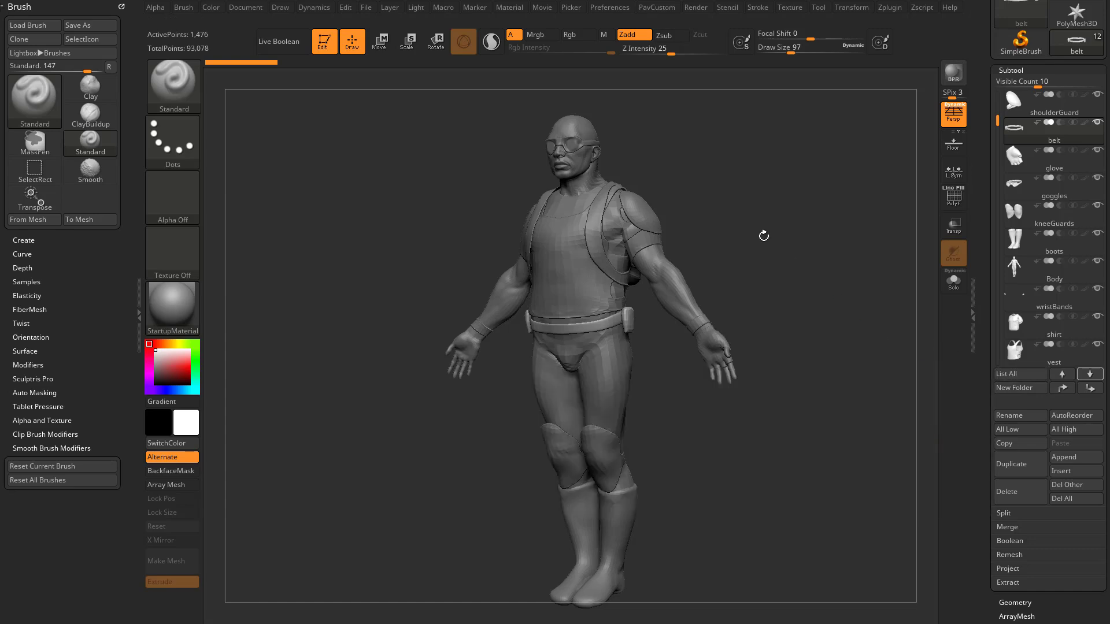
pyautogui.press('n')
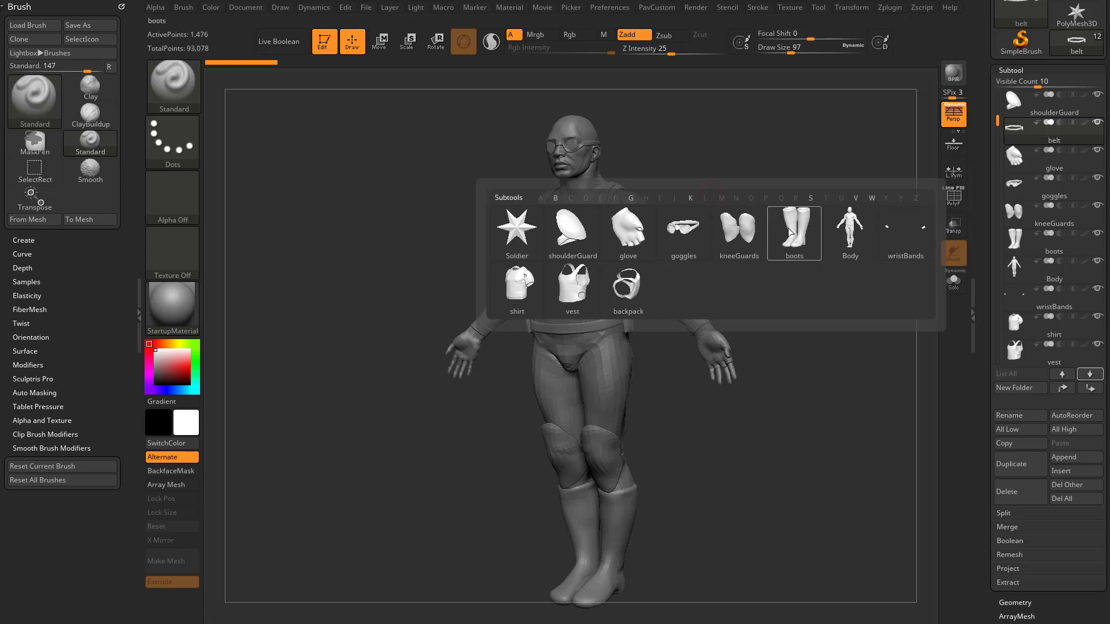
pyautogui.moveTo(790, 234)
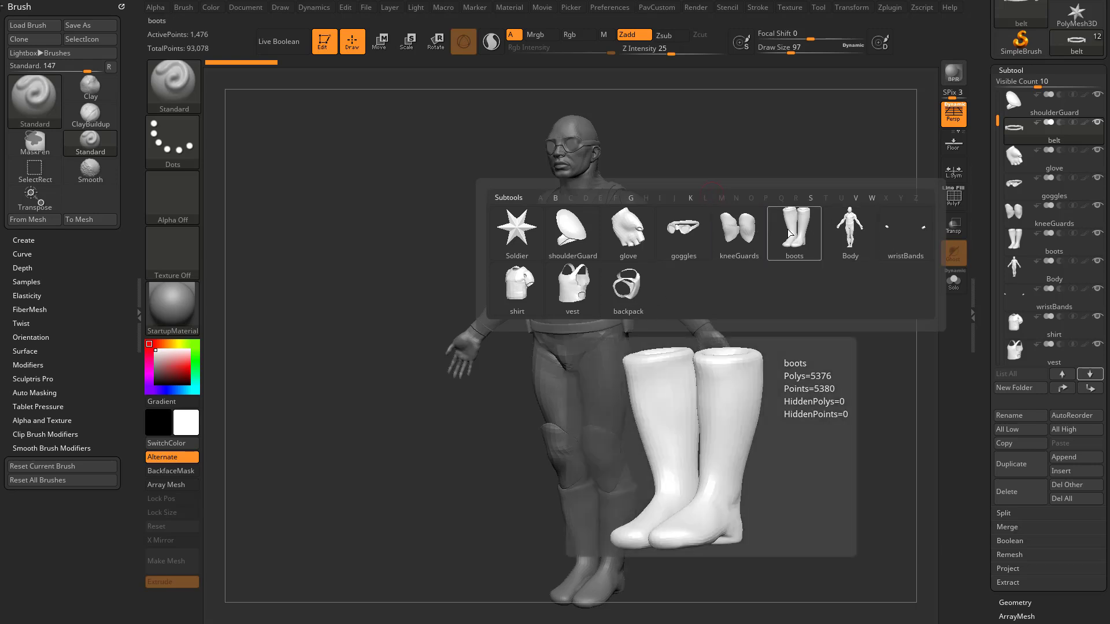
pyautogui.press('b')
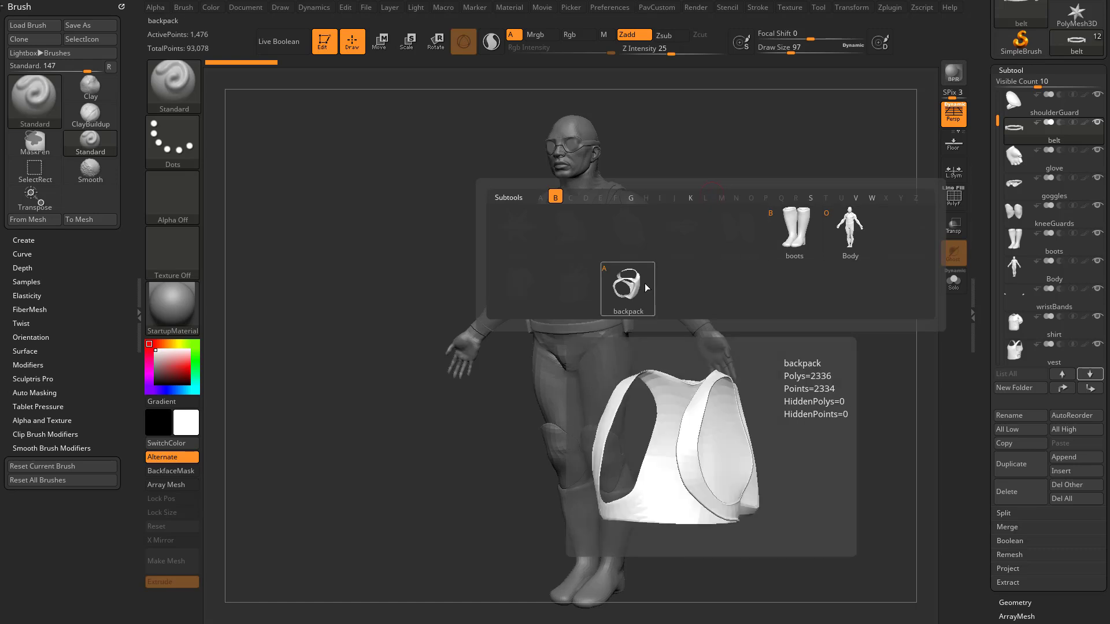
pyautogui.click(796, 229)
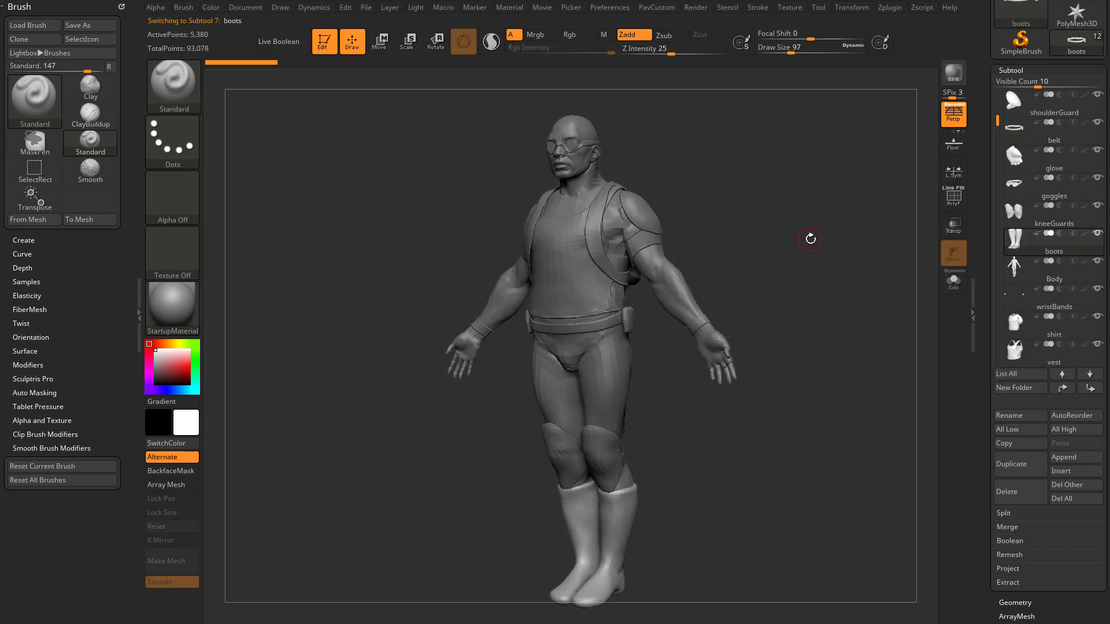
# Step: Filter the pop-up subtool list by the letter B again and select Body
pyautogui.press('n')
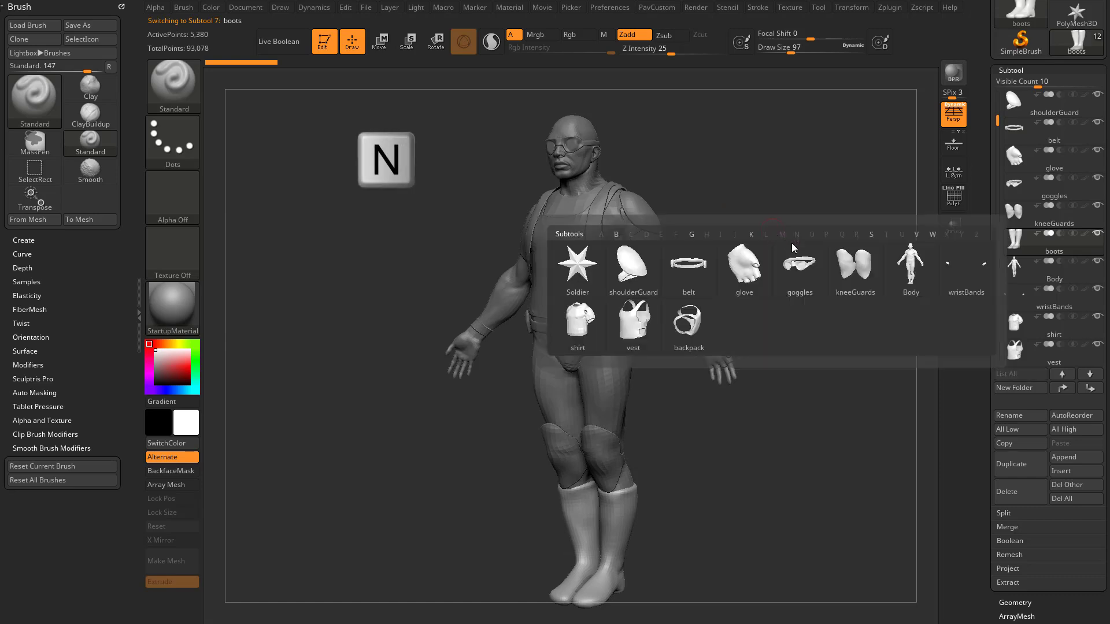
pyautogui.moveTo(820, 284)
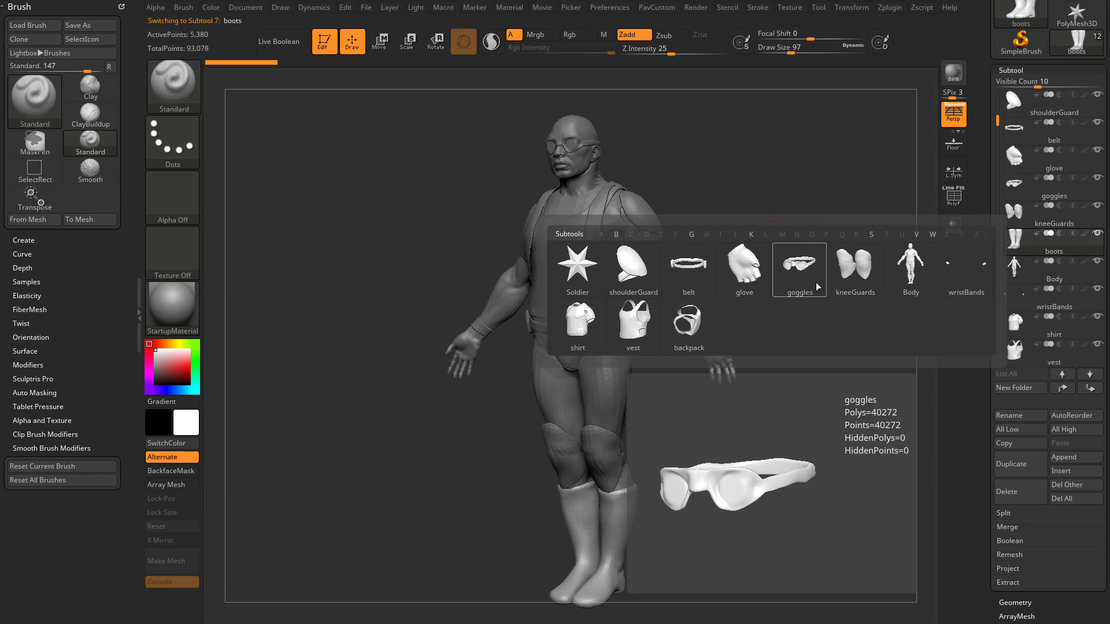
pyautogui.press('b')
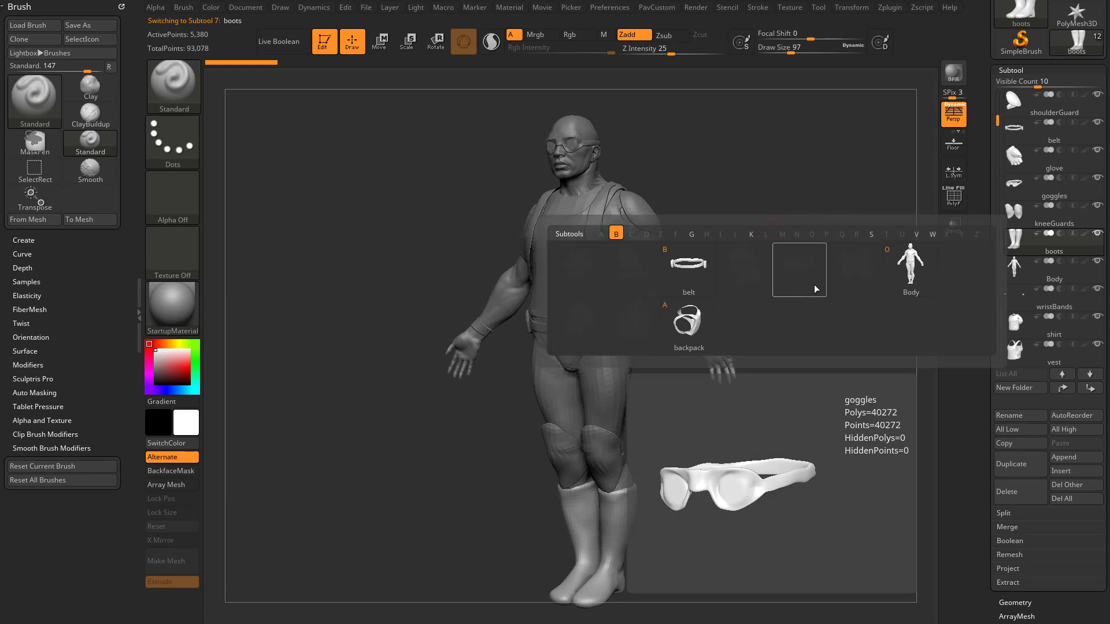
pyautogui.moveTo(902, 279)
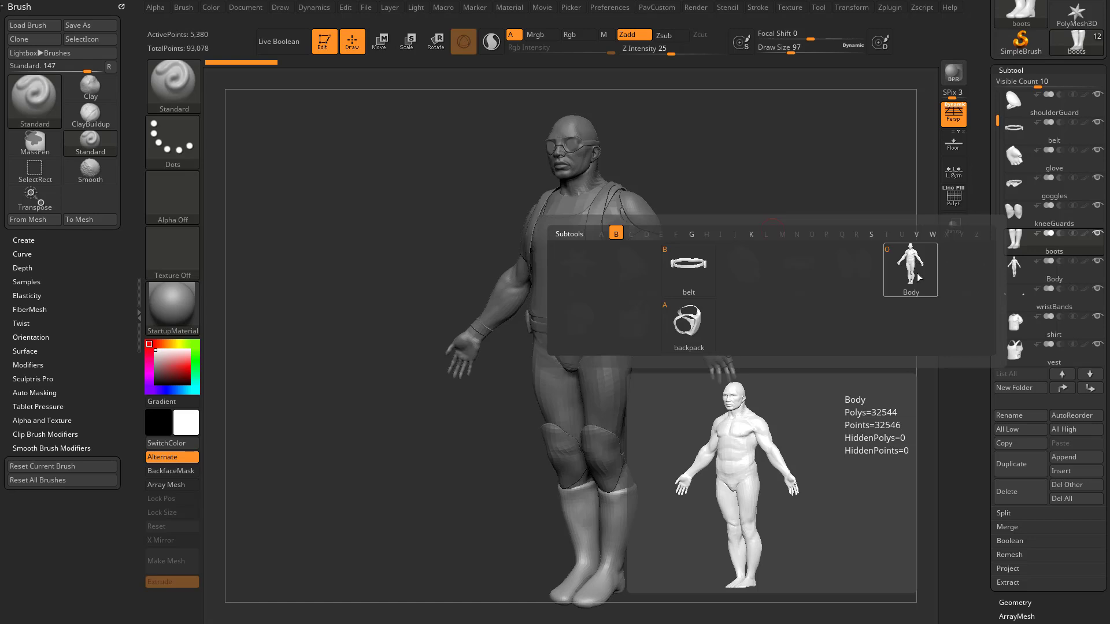
pyautogui.click(913, 270)
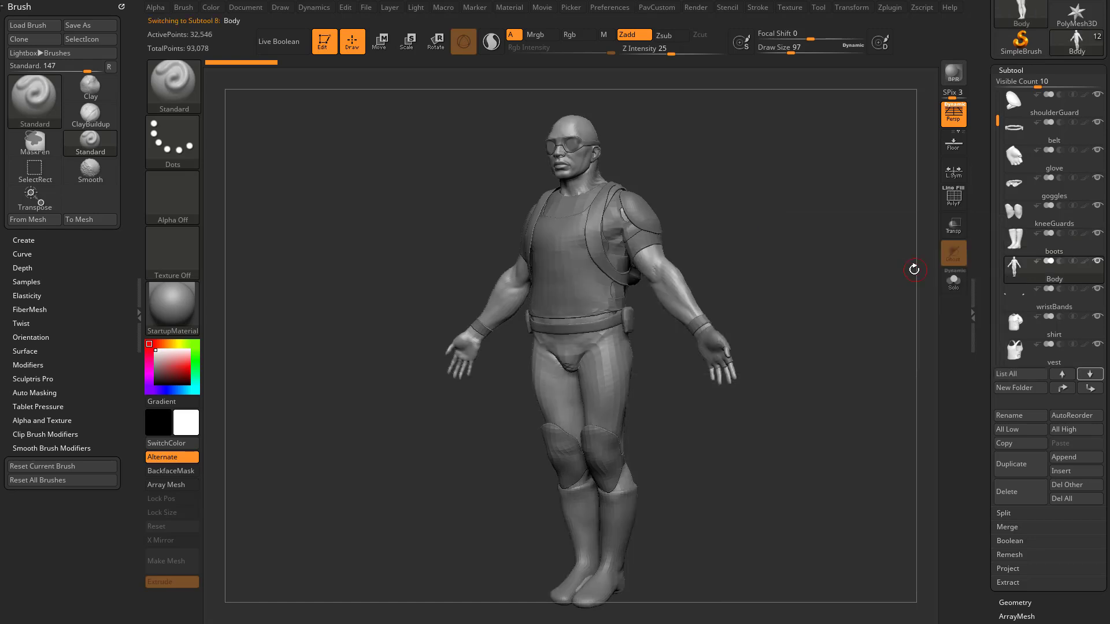
# Step: Look through the pop-up subtool list once more, filtered to names starting with B
pyautogui.press('b')
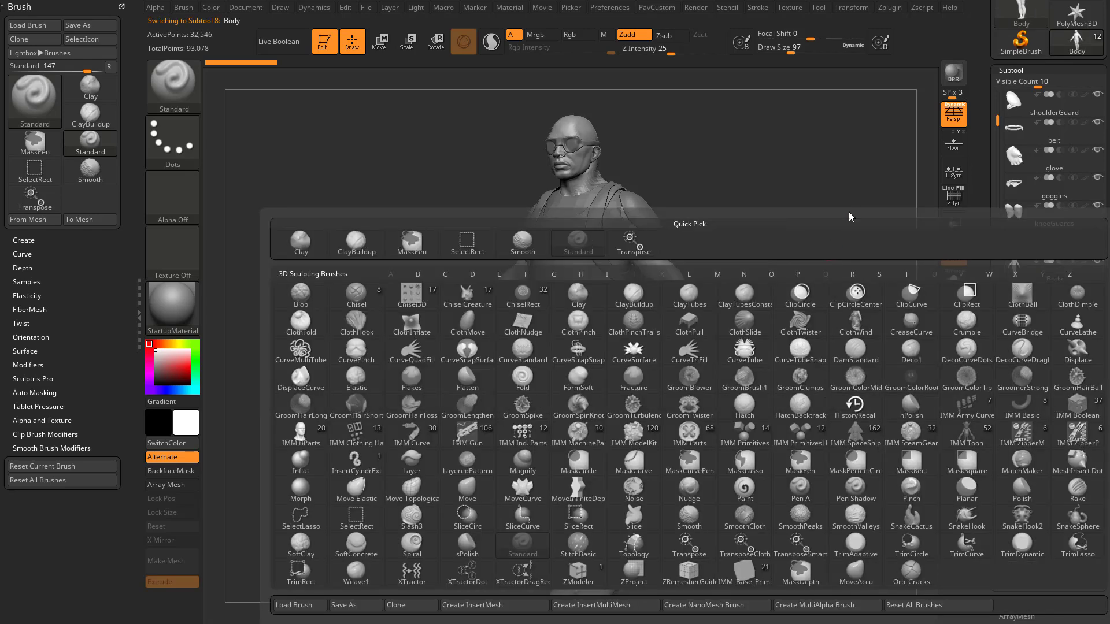
pyautogui.press('n')
pyautogui.press('b')
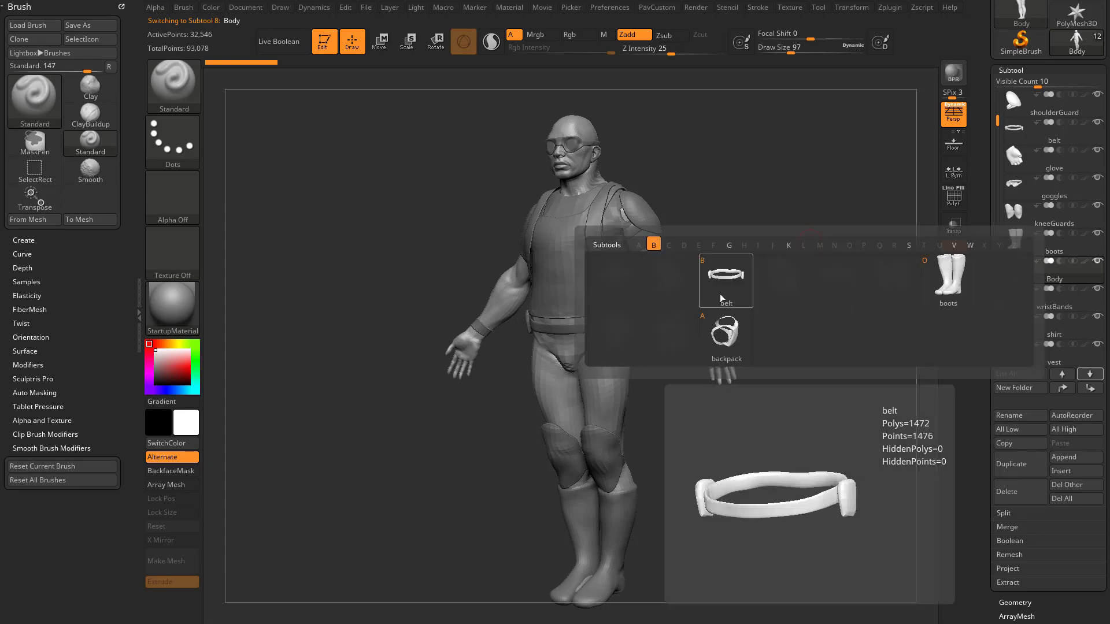
pyautogui.click(768, 319)
pyautogui.moveTo(871, 287); pyautogui.dragTo(857, 335)
pyautogui.moveTo(982, 331); pyautogui.dragTo(937, 318)
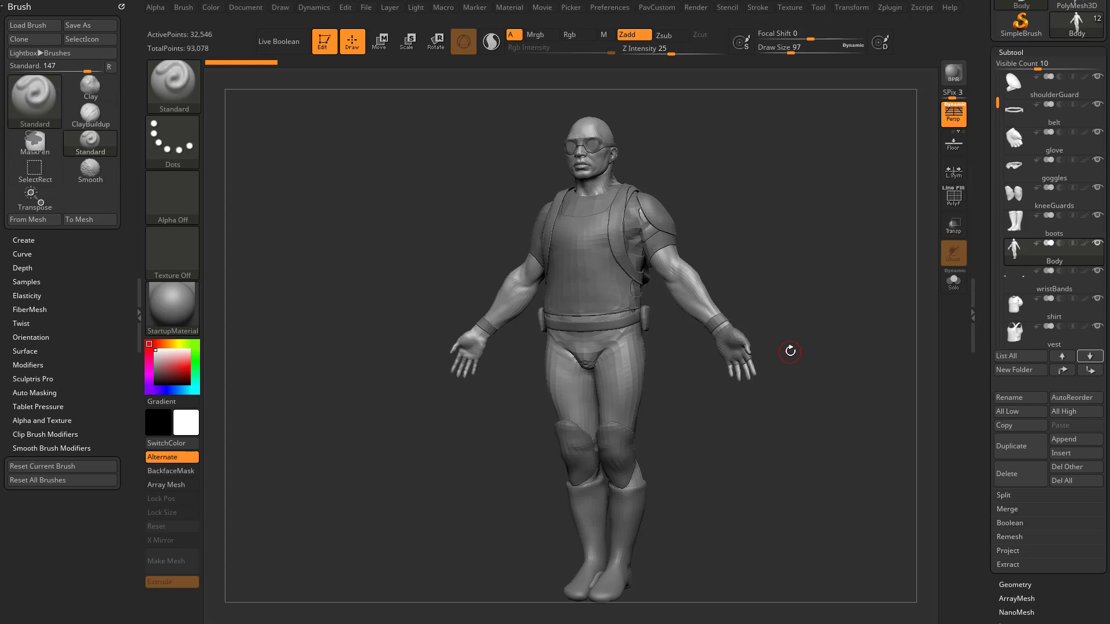
pyautogui.press('n')
pyautogui.moveTo(785, 197); pyautogui.dragTo(822, 155)
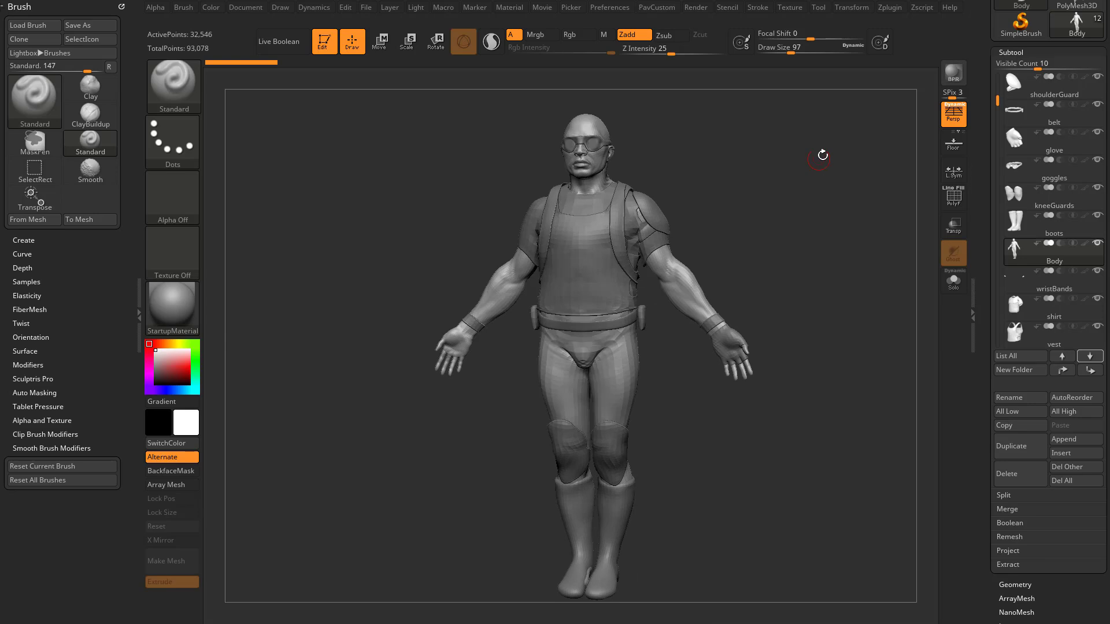
# Step: Dock the Transform palette above the Brush palette and spread all subtools apart with Xpose
pyautogui.click(856, 9)
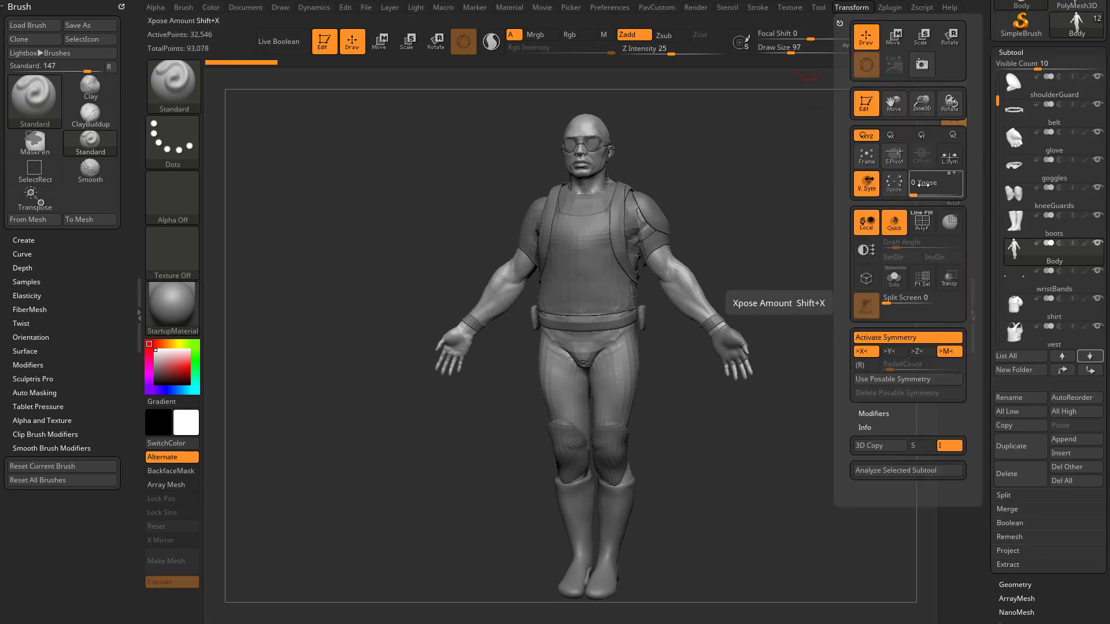
pyautogui.moveTo(840, 20)
pyautogui.mouseDown()
pyautogui.moveTo(322, 94)
pyautogui.moveTo(19, 3)
pyautogui.mouseUp()
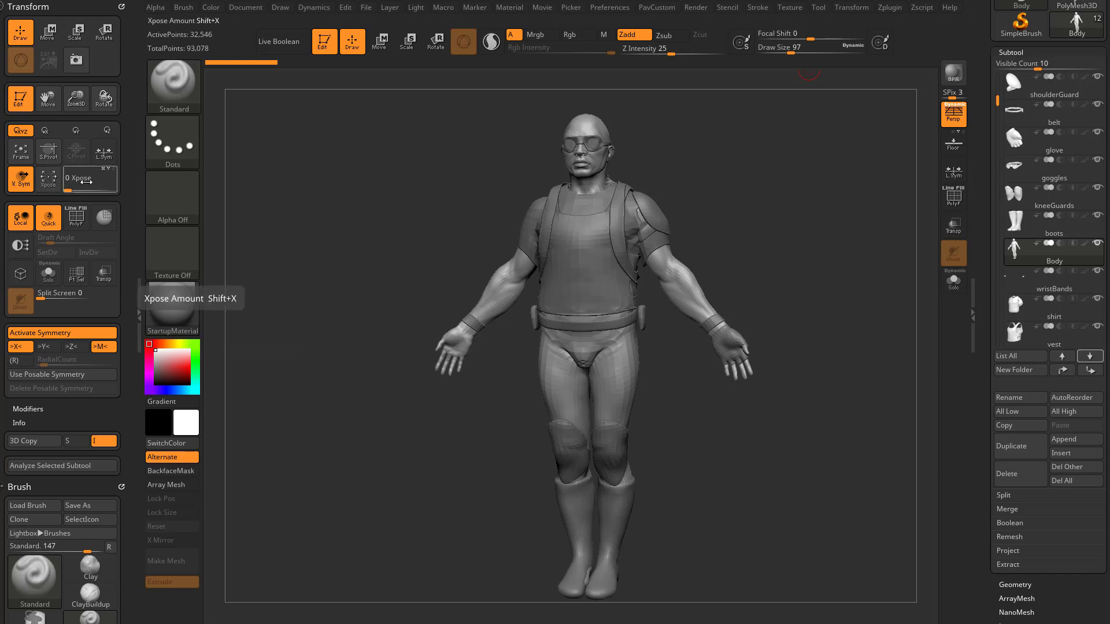
pyautogui.click(48, 179)
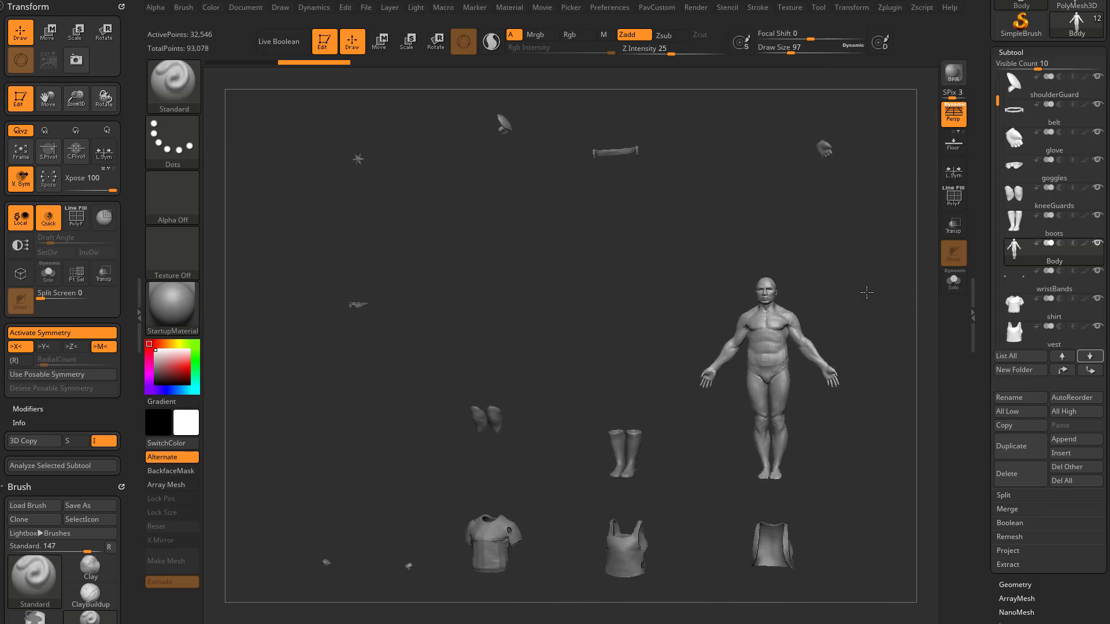
# Step: Pick the shirt, vest and backpack in turn in the exploded view, leaving the backpack active
pyautogui.keyDown('alt'); pyautogui.click(500, 397); pyautogui.keyUp('alt')
pyautogui.keyDown('alt'); pyautogui.click(508, 501); pyautogui.keyUp('alt')
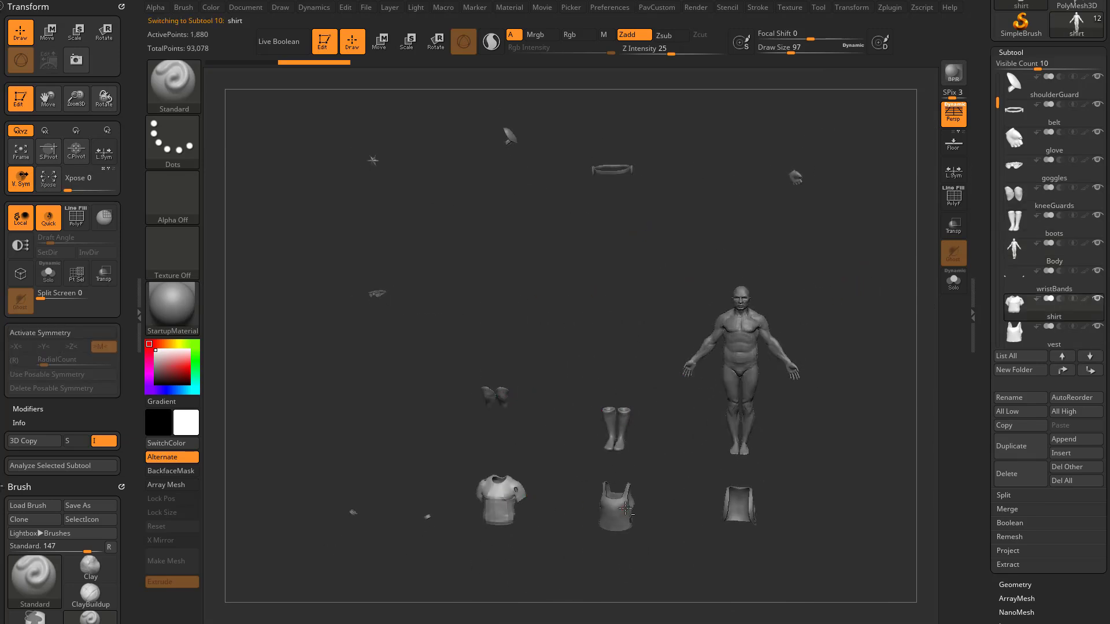
pyautogui.keyDown('alt'); pyautogui.click(616, 507); pyautogui.keyUp('alt')
pyautogui.keyDown('alt'); pyautogui.click(742, 508); pyautogui.keyUp('alt')
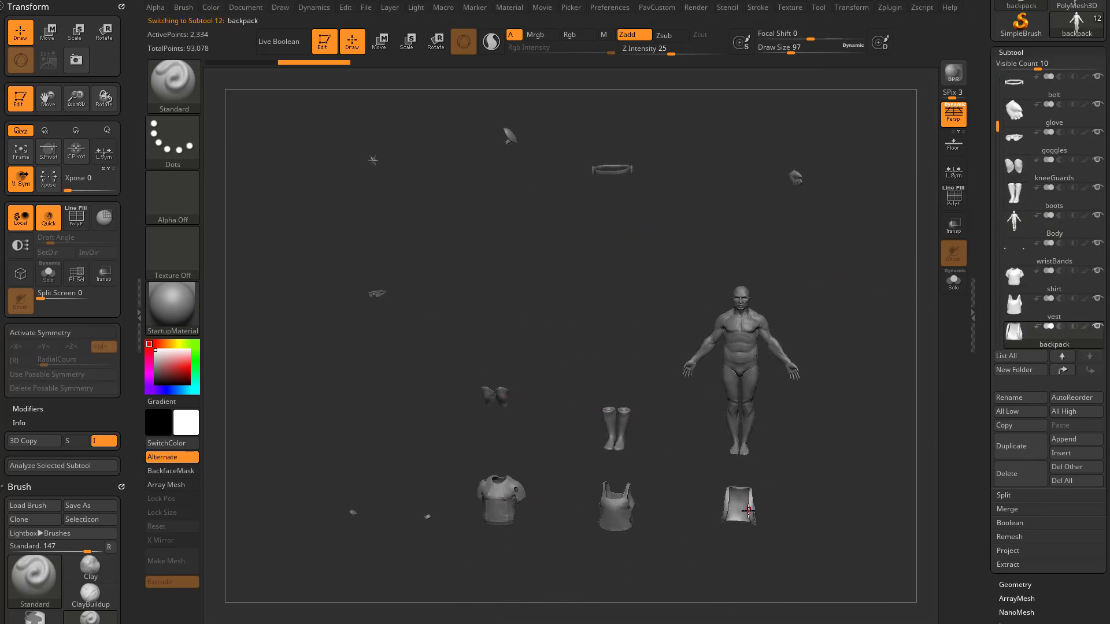
# Step: Reassemble the model and explode it again with the Xpose amount set to 88, raised to 100
pyautogui.click(50, 182)
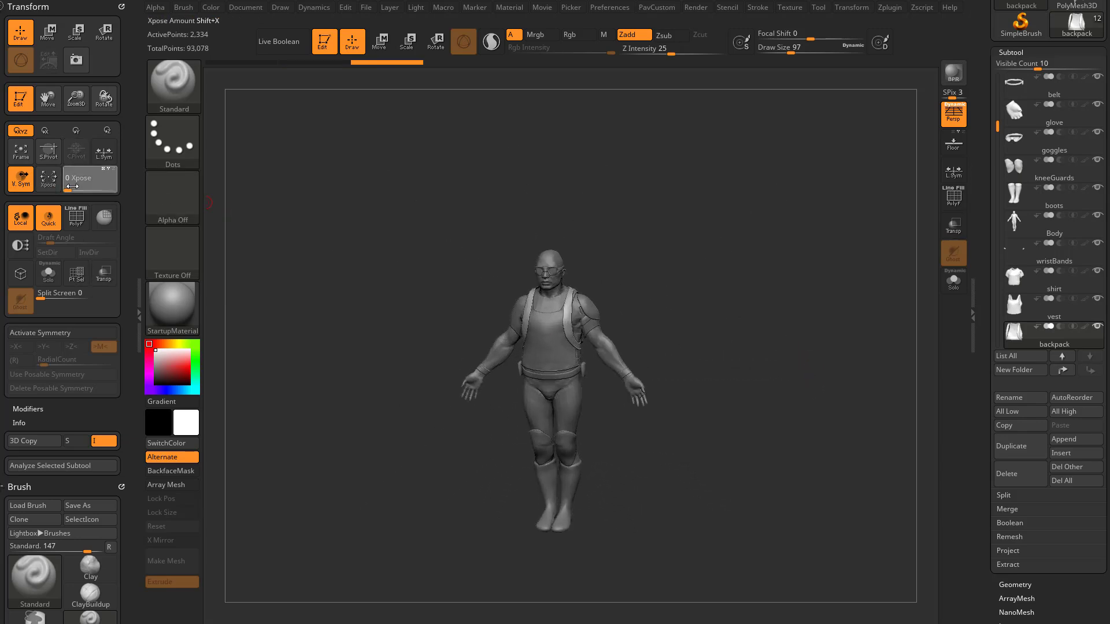
pyautogui.moveTo(78, 188); pyautogui.dragTo(107, 186)
pyautogui.moveTo(682, 226); pyautogui.dragTo(426, 213)
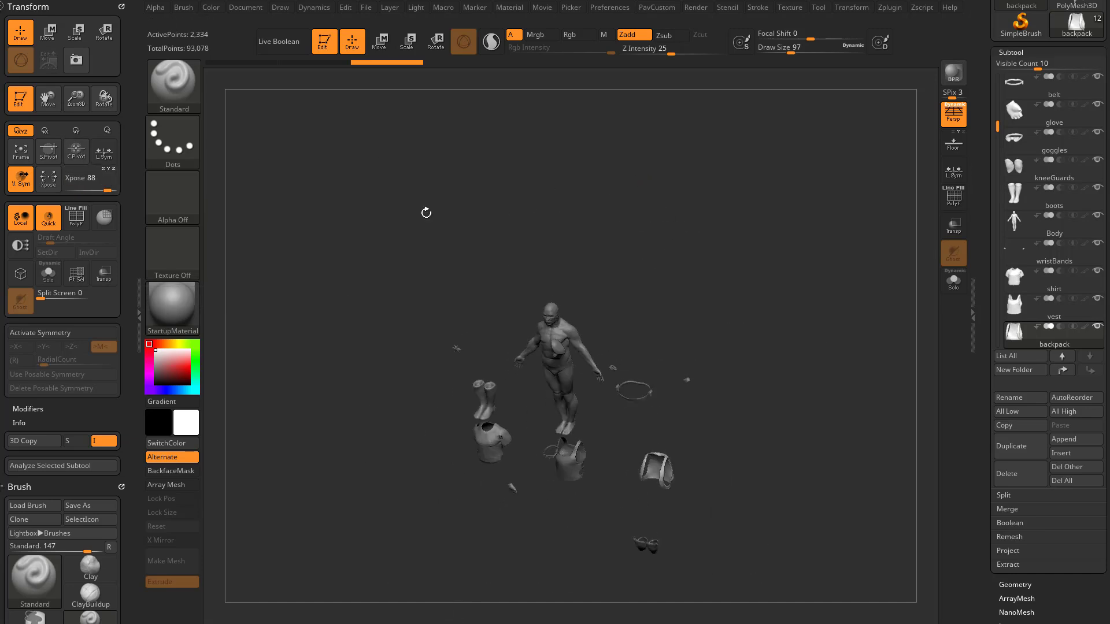
pyautogui.moveTo(111, 184); pyautogui.dragTo(117, 189)
pyautogui.moveTo(731, 238)
pyautogui.mouseDown()
pyautogui.moveTo(736, 280)
pyautogui.moveTo(719, 218)
pyautogui.moveTo(745, 236)
pyautogui.mouseUp()
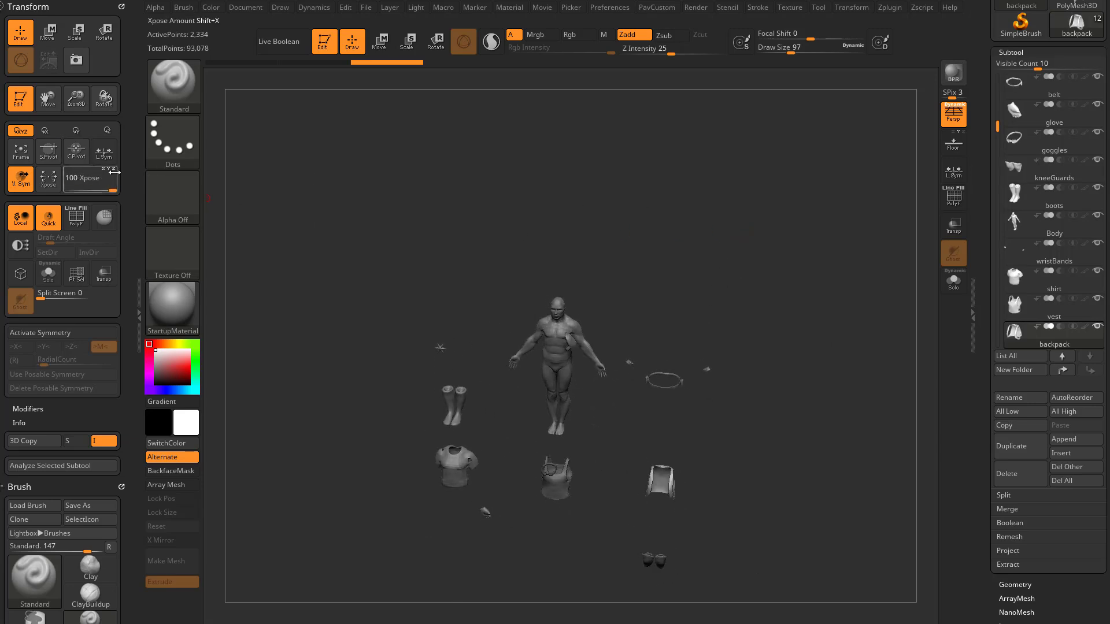
# Step: Set the Xpose amount to 0, and toggle the Xpose view on and off once more
pyautogui.moveTo(110, 187); pyautogui.dragTo(62, 190)
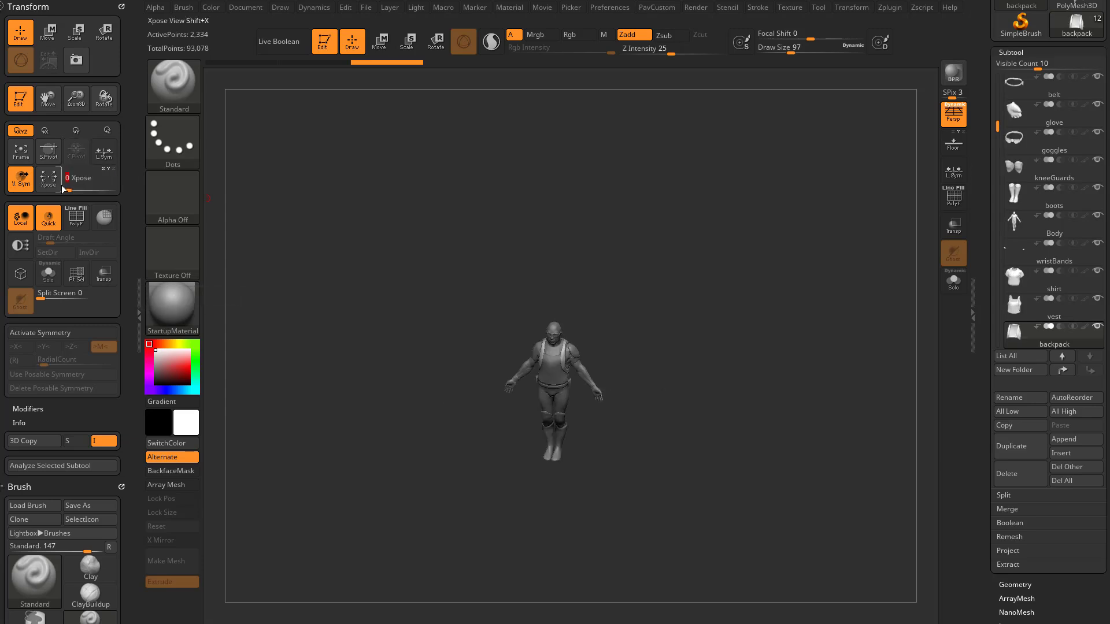
pyautogui.click(48, 180)
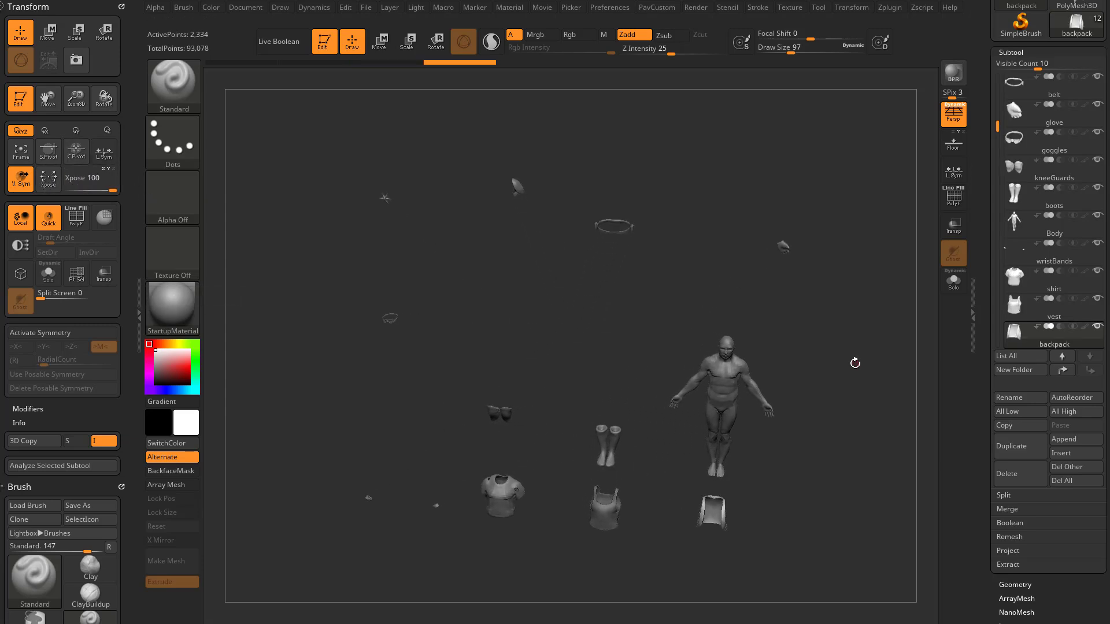
pyautogui.click(49, 182)
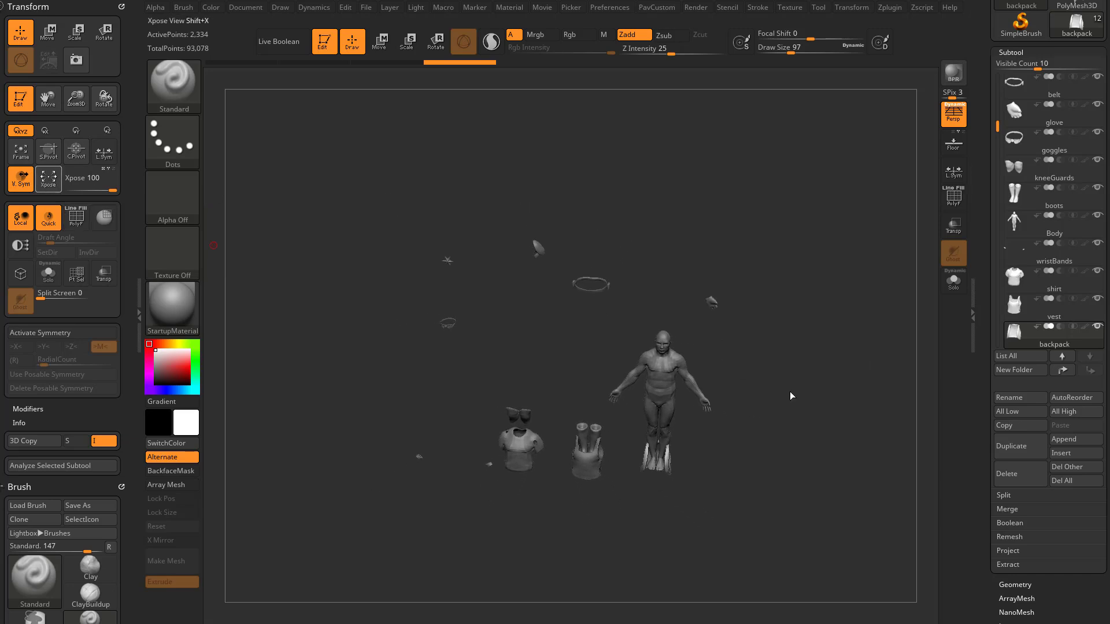
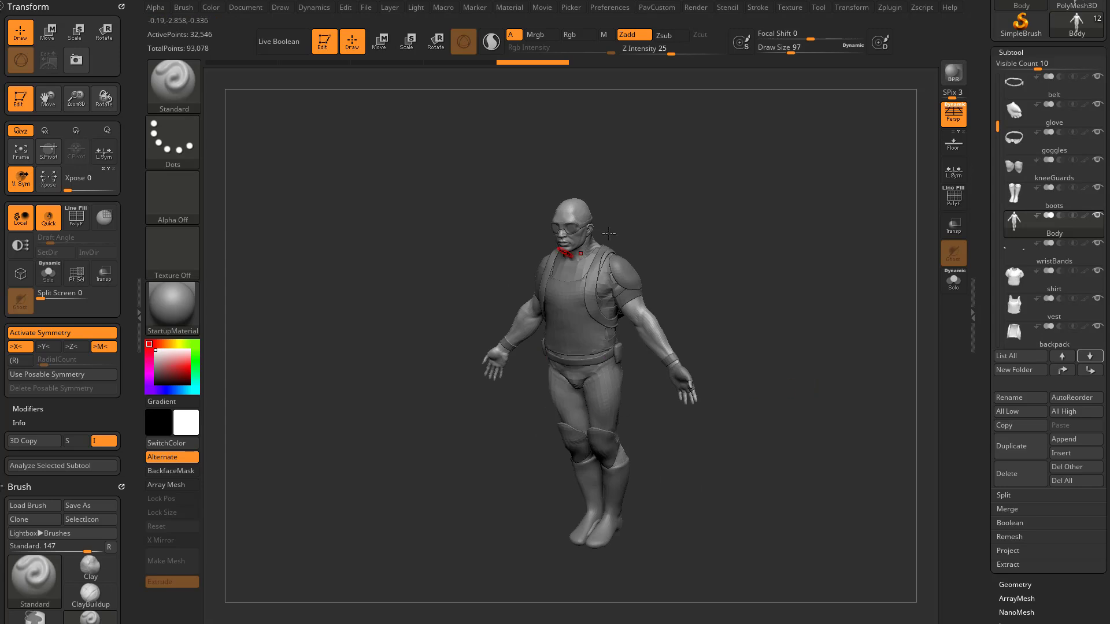
# Step: Pick the shoulder guard and other parts directly on the model, leaving the backpack active
pyautogui.keyDown('alt'); pyautogui.click(626, 272); pyautogui.keyUp('alt')
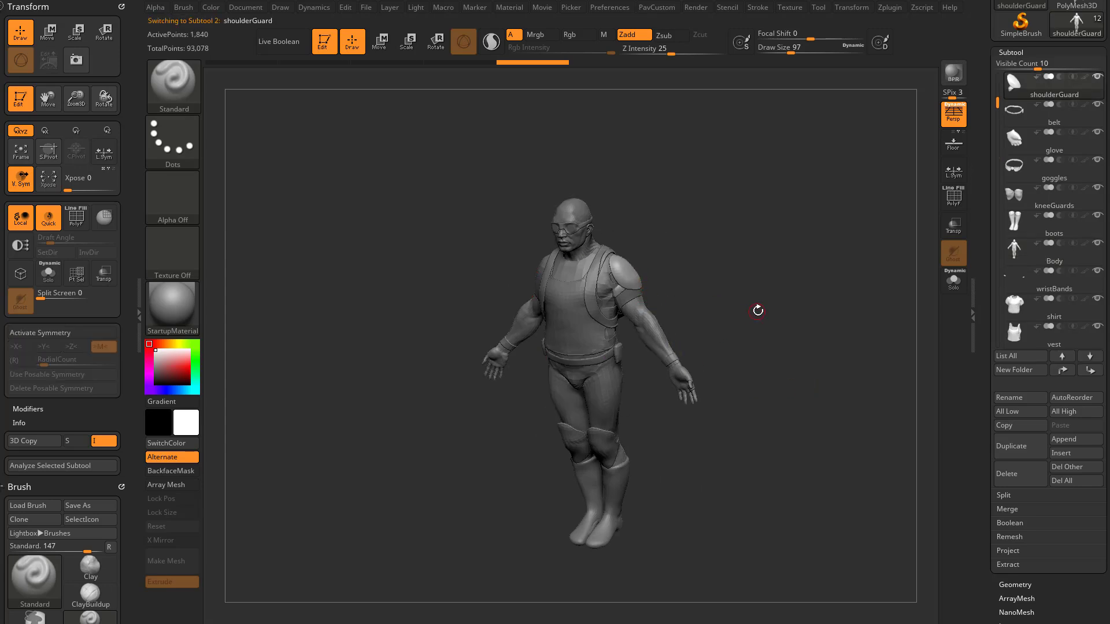
pyautogui.moveTo(758, 310); pyautogui.dragTo(848, 290)
pyautogui.keyDown('alt'); pyautogui.click(558, 253); pyautogui.keyUp('alt')
pyautogui.keyDown('alt'); pyautogui.click(627, 263); pyautogui.keyUp('alt')
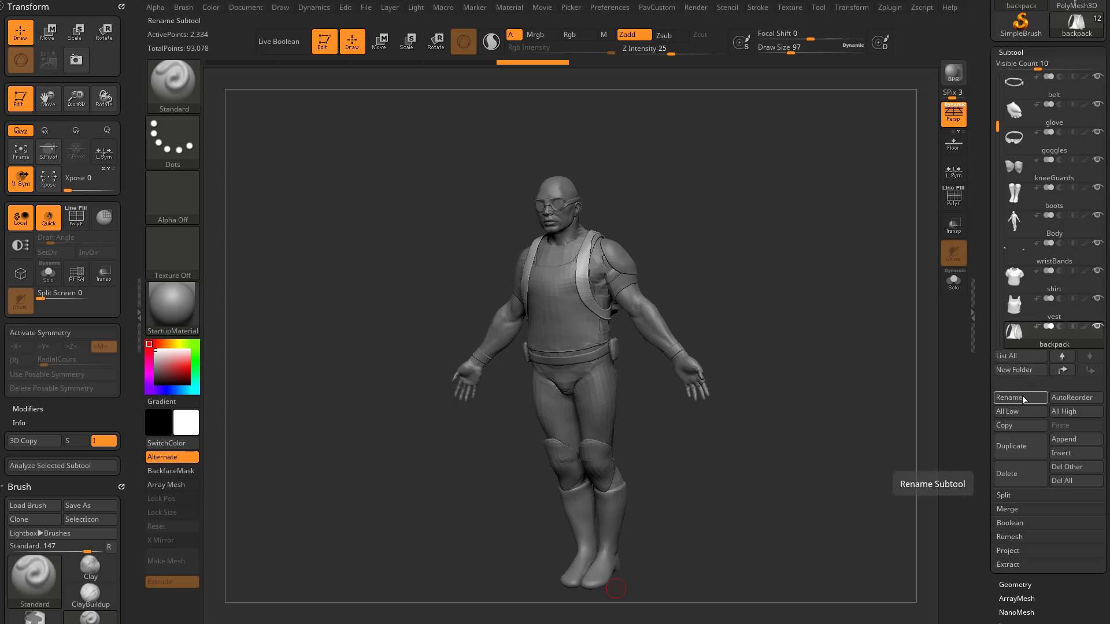
# Step: Auto-reorder the subtools, then select the goggles and look through the rest of the list
pyautogui.click(1067, 399)
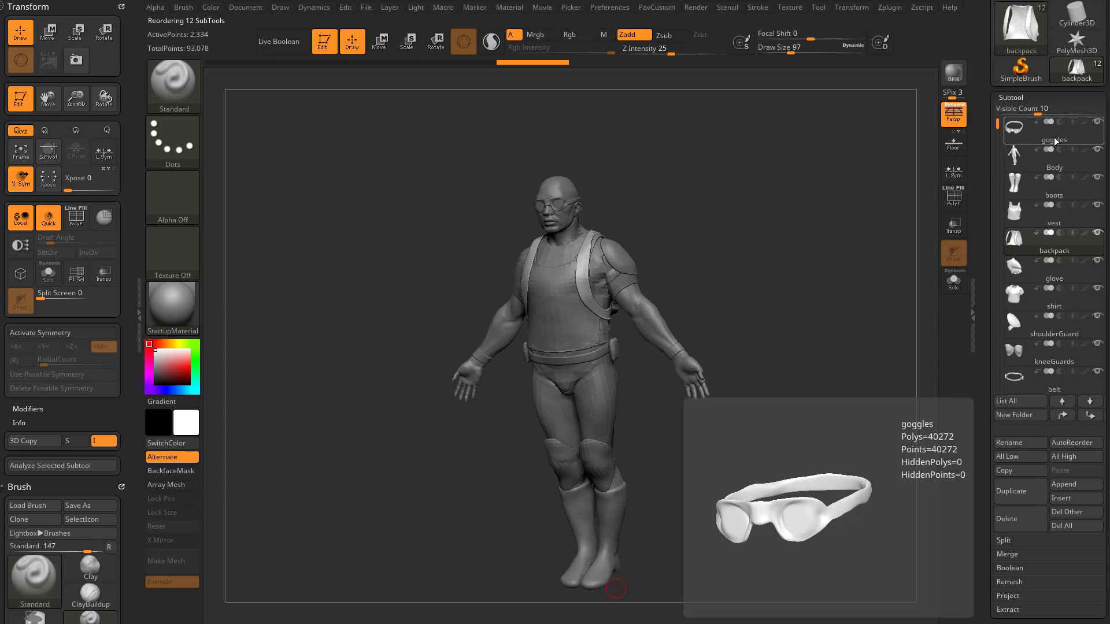
pyautogui.click(1063, 141)
pyautogui.moveTo(1054, 168)
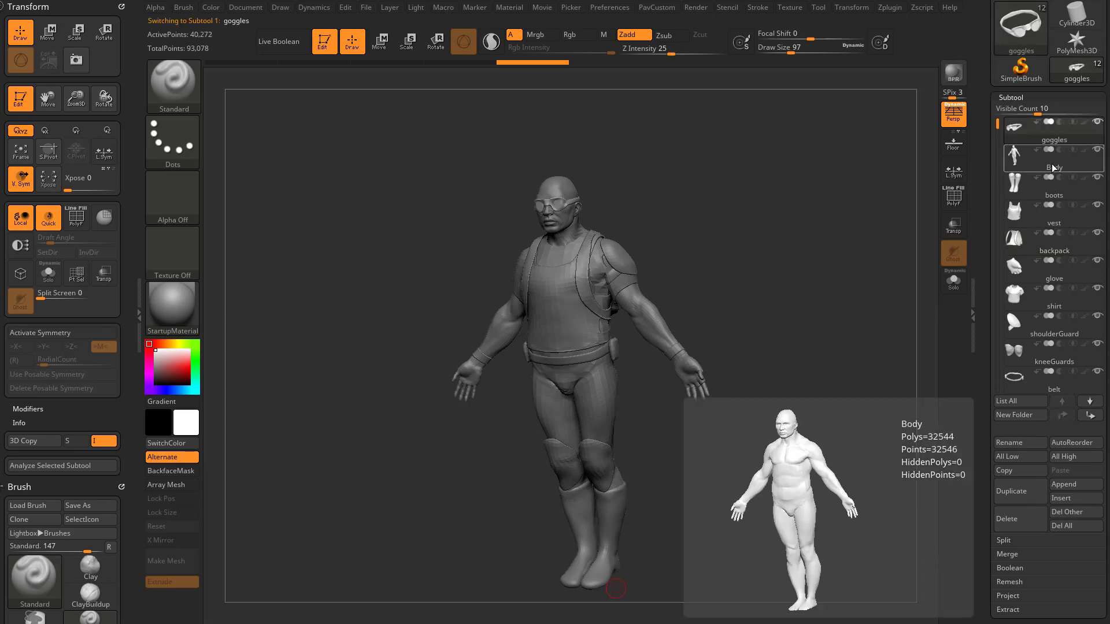
pyautogui.moveTo(1055, 195)
pyautogui.moveTo(996, 123)
pyautogui.mouseDown()
pyautogui.moveTo(999, 200)
pyautogui.moveTo(1007, 113)
pyautogui.mouseUp()
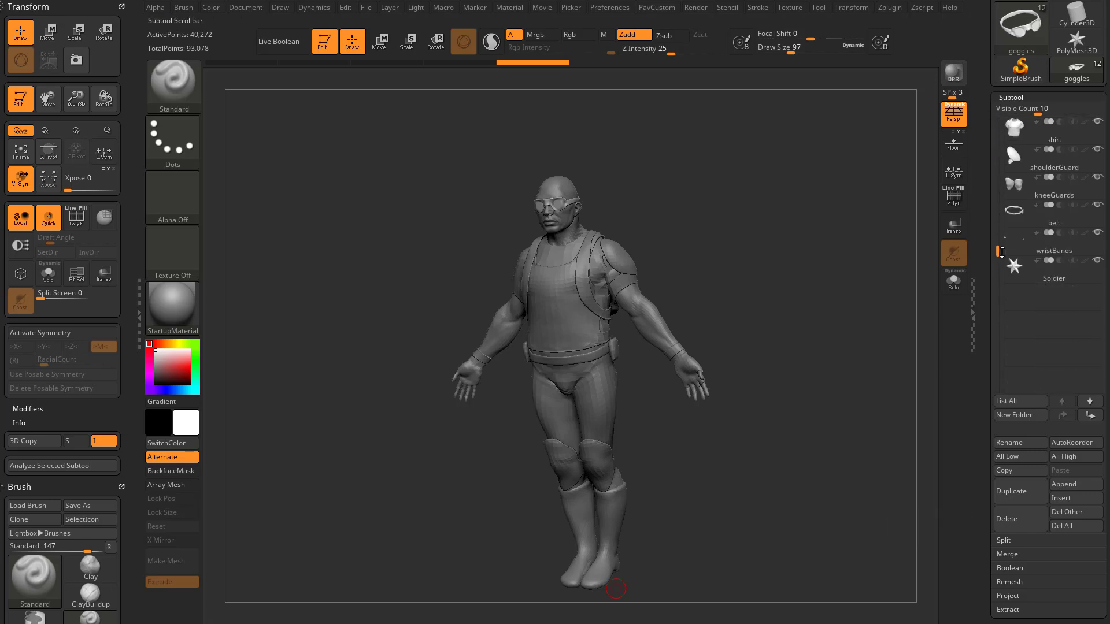
# Step: Auto-reorder the subtools again and select the Soldier subtool at the head of the list
pyautogui.click(1069, 443)
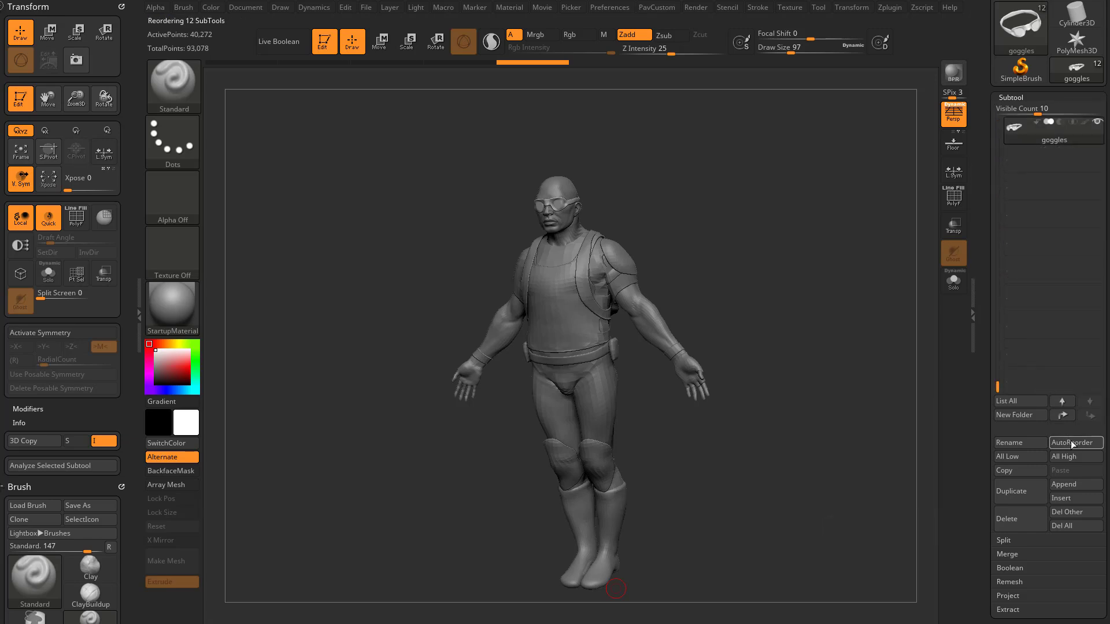
pyautogui.moveTo(998, 374); pyautogui.dragTo(987, 112)
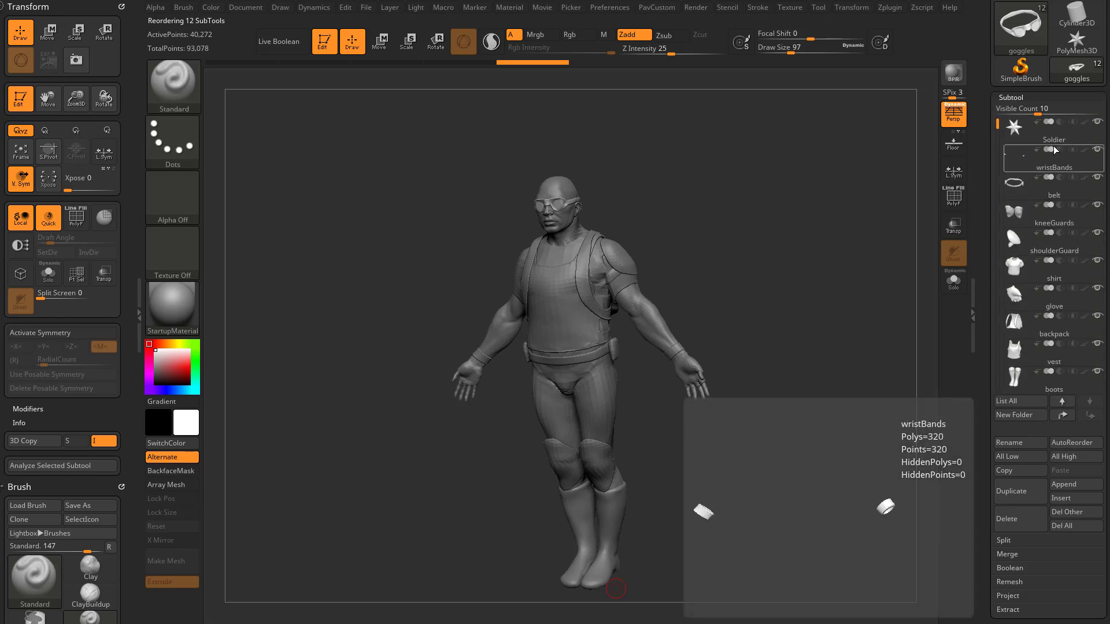
pyautogui.click(1036, 130)
pyautogui.moveTo(1014, 124)
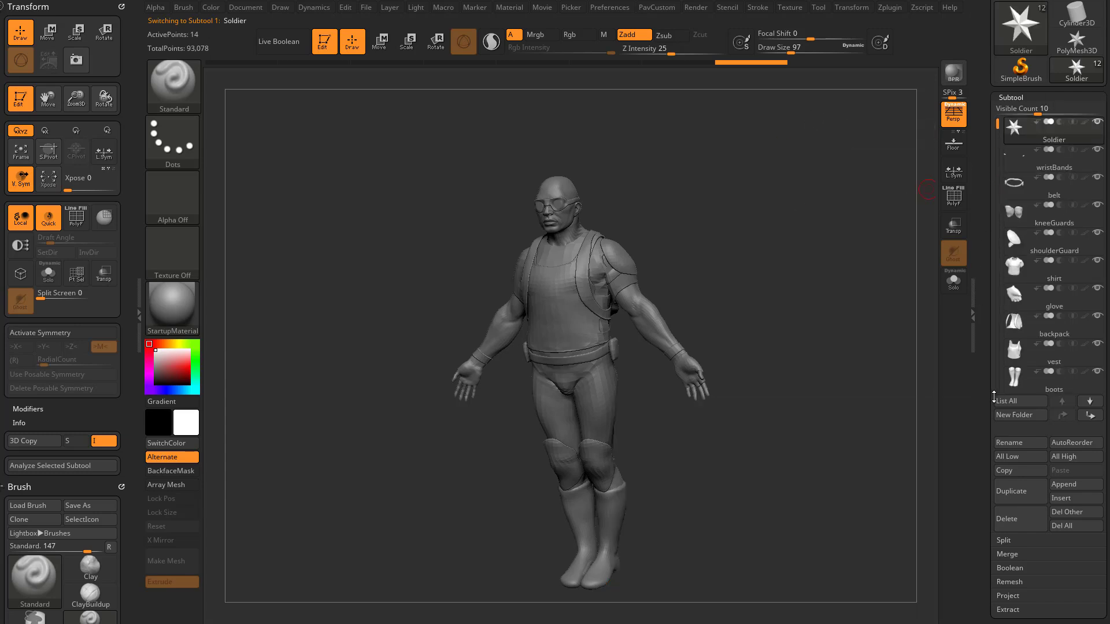
# Step: Select the vest and the boots in turn with the Geometry settings open to check their subdivision levels
pyautogui.moveTo(988, 471); pyautogui.dragTo(984, 434)
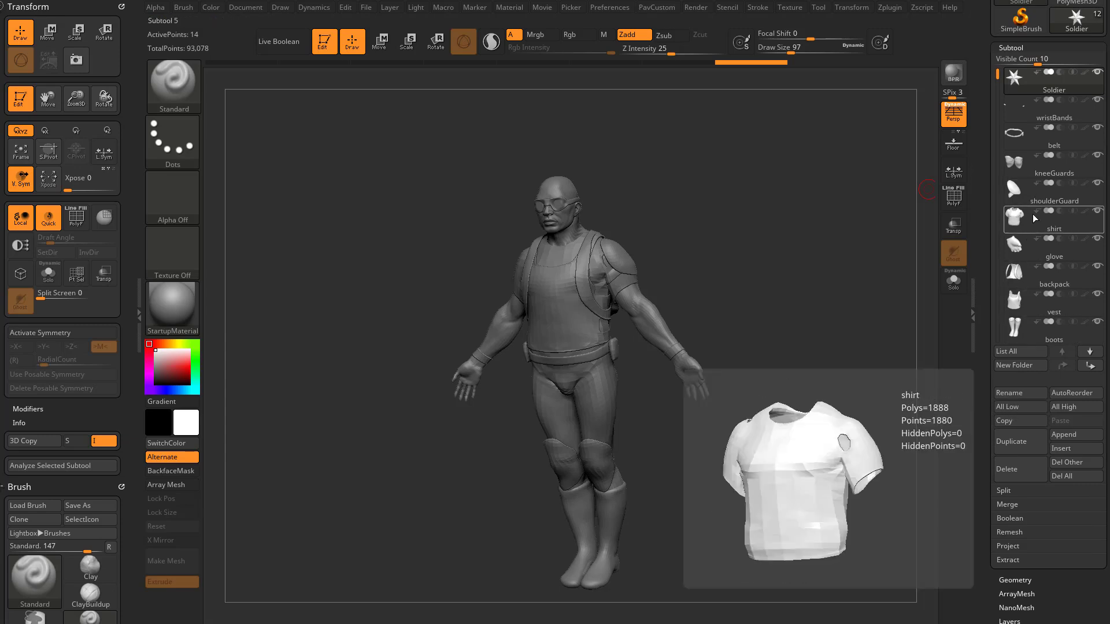
pyautogui.click(1035, 222)
pyautogui.keyDown('ctrl'); pyautogui.moveTo(780, 370); pyautogui.dragTo(833, 278, button='right'); pyautogui.keyUp('ctrl')
pyautogui.keyDown('alt'); pyautogui.moveTo(800, 277); pyautogui.dragTo(801, 330, button='right'); pyautogui.keyUp('alt')
pyautogui.keyDown('alt'); pyautogui.click(557, 384); pyautogui.keyUp('alt')
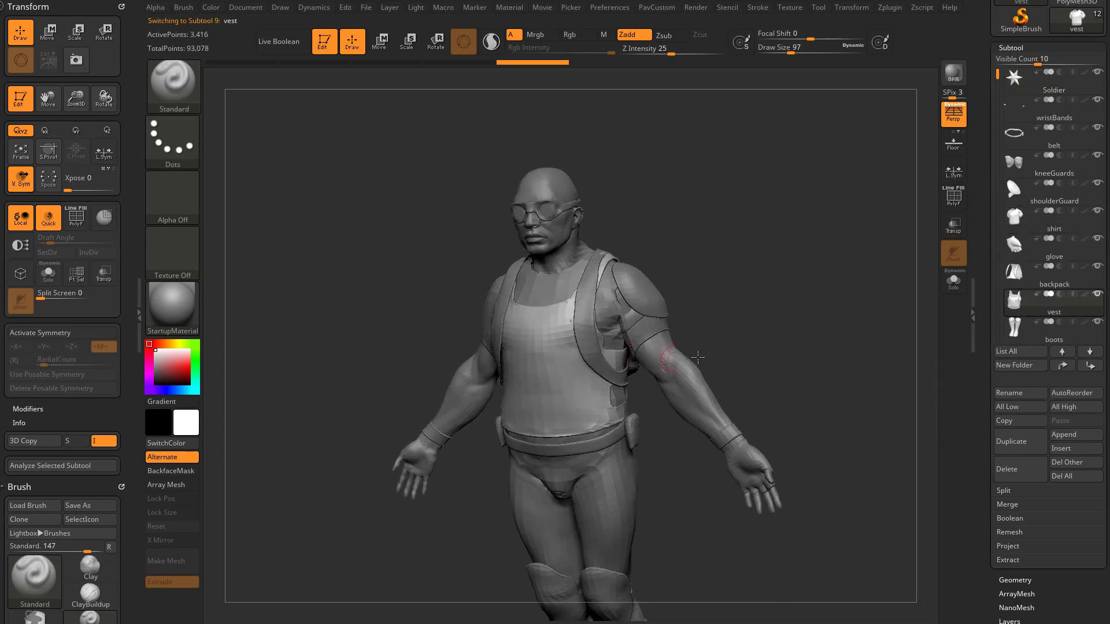
pyautogui.moveTo(699, 358); pyautogui.dragTo(870, 341)
pyautogui.moveTo(985, 394); pyautogui.dragTo(985, 205)
pyautogui.click(1015, 392)
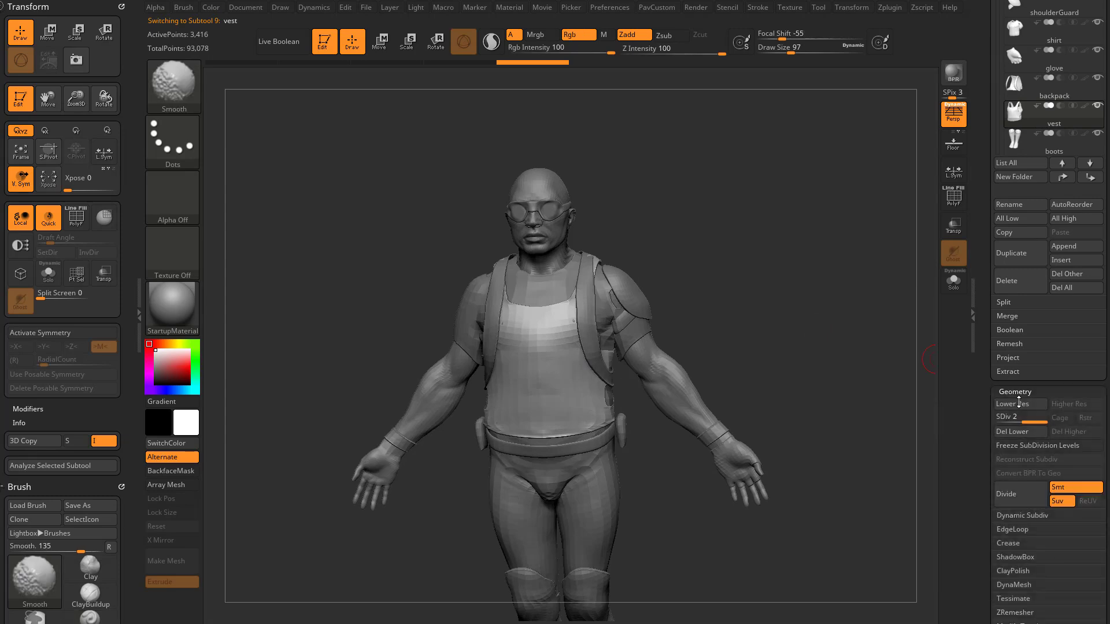
pyautogui.scroll(3, 1041, 266)
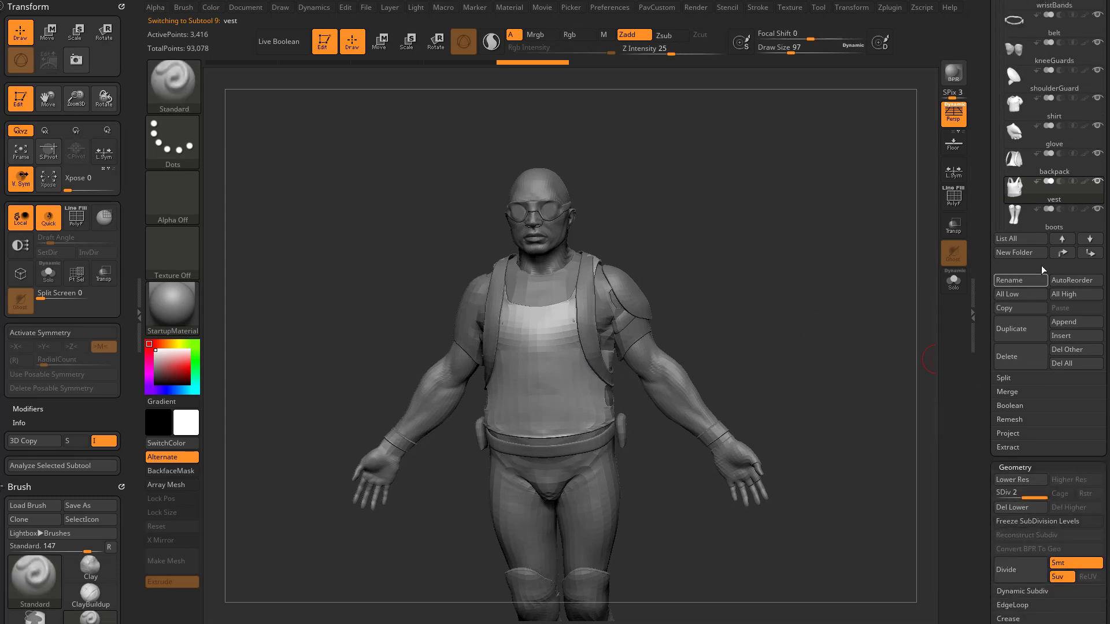
pyautogui.click(1054, 225)
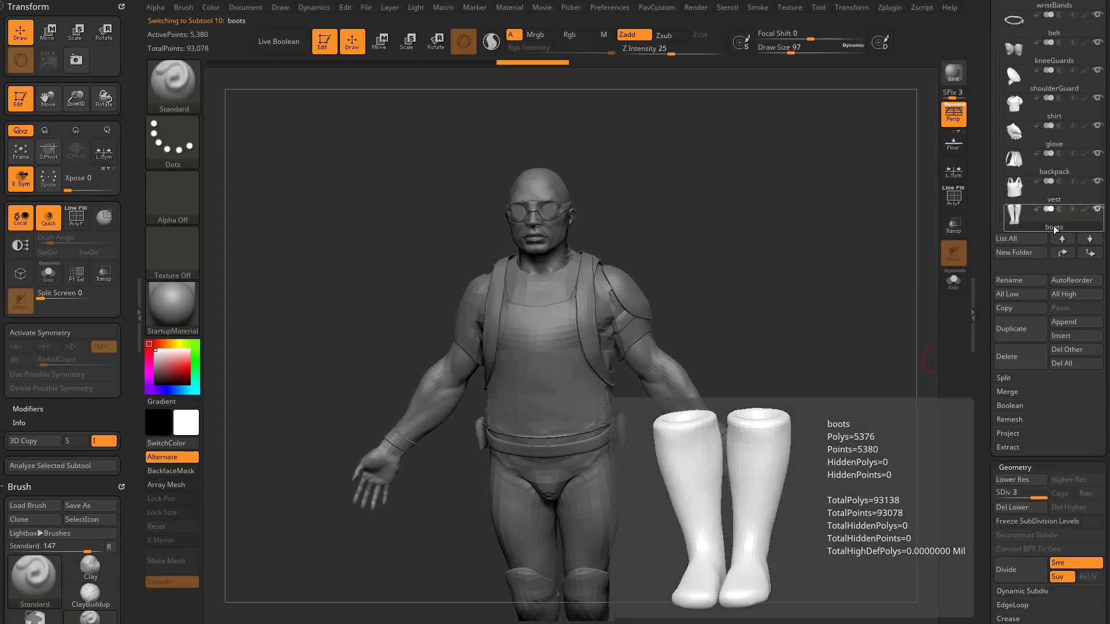
pyautogui.moveTo(805, 351); pyautogui.dragTo(787, 325)
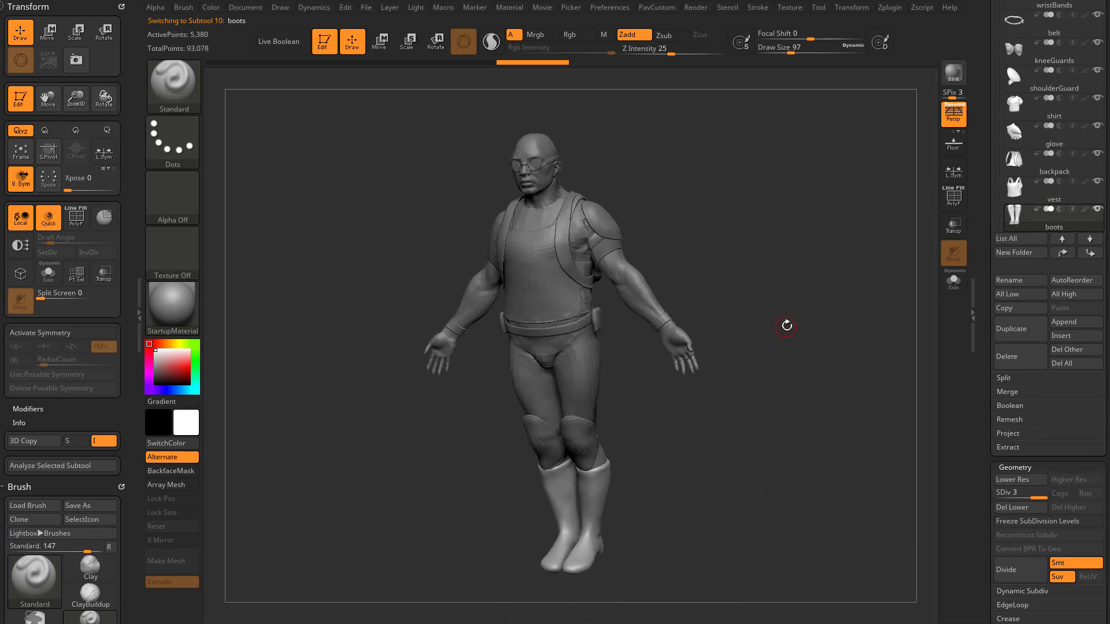
# Step: Switch all subtools to their lowest subdivision level and back to their highest
pyautogui.click(1019, 294)
pyautogui.moveTo(992, 154); pyautogui.dragTo(992, 218)
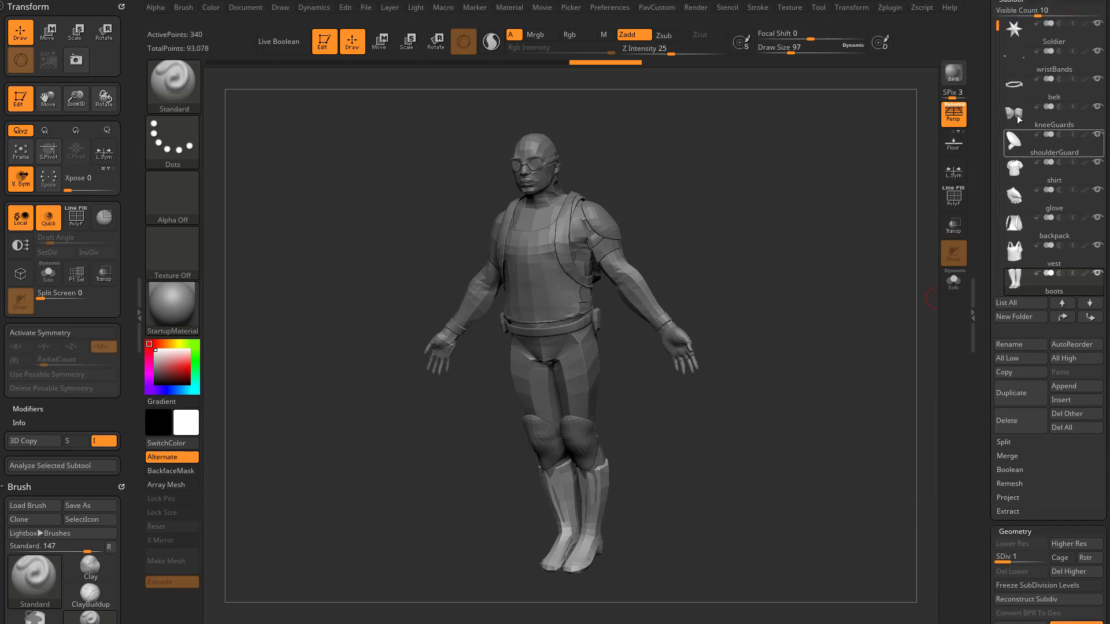
pyautogui.moveTo(998, 26)
pyautogui.mouseDown()
pyautogui.moveTo(997, 96)
pyautogui.moveTo(998, 26)
pyautogui.mouseUp()
pyautogui.moveTo(847, 285)
pyautogui.mouseDown()
pyautogui.moveTo(892, 283)
pyautogui.moveTo(848, 286)
pyautogui.mouseUp()
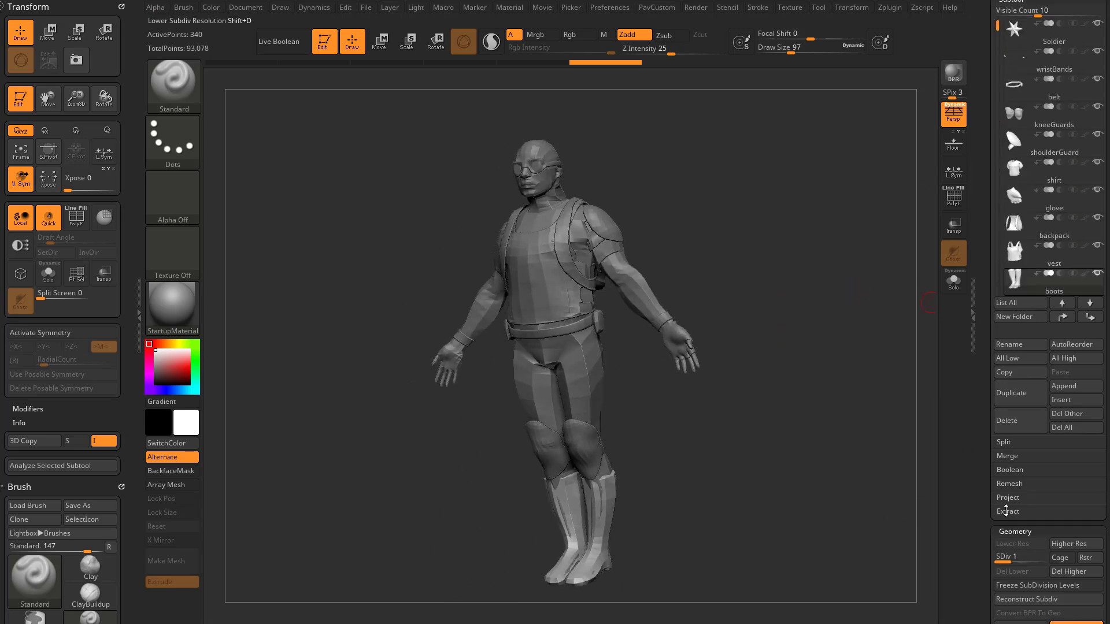
pyautogui.click(1070, 358)
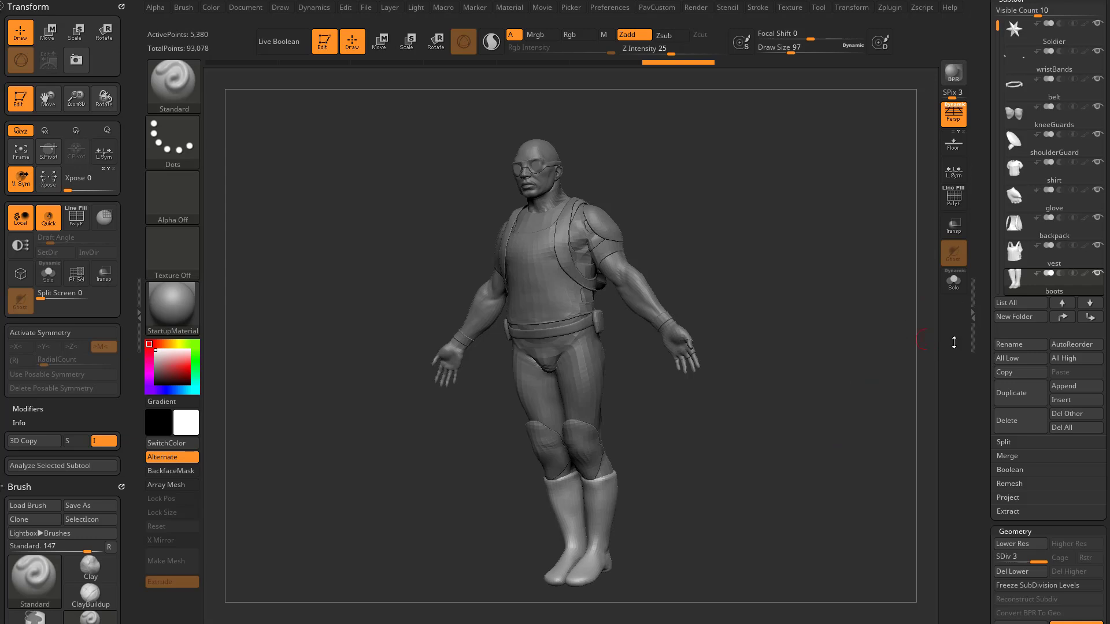
# Step: Merge all visible subtools into a separate tool and switch to the merged model
pyautogui.click(1011, 456)
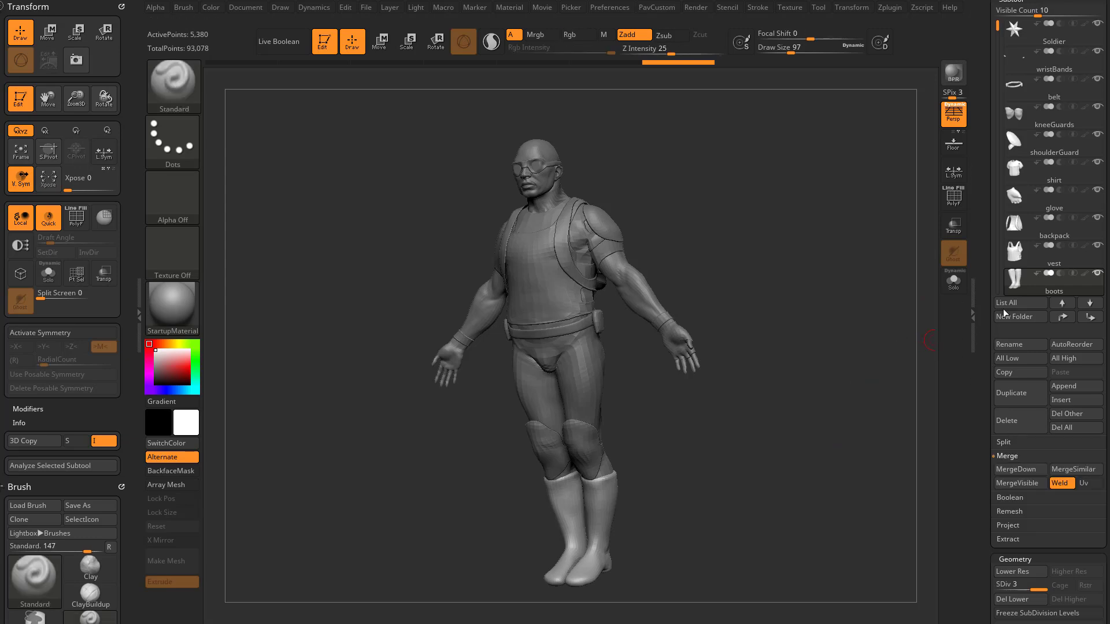
pyautogui.click(1016, 482)
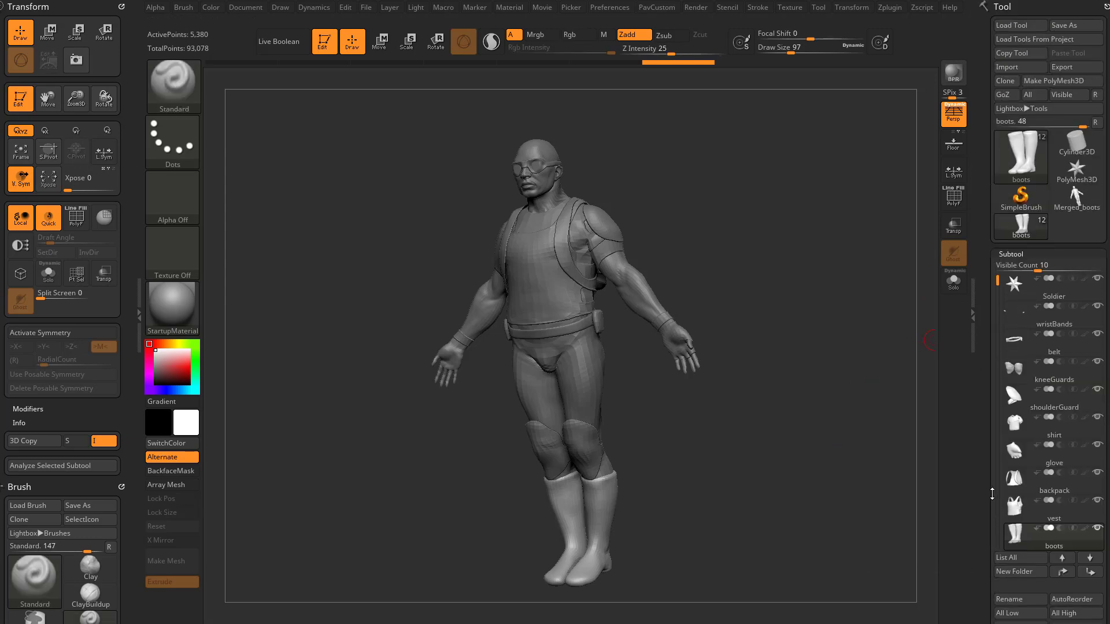
pyautogui.click(1077, 198)
pyautogui.moveTo(820, 398); pyautogui.dragTo(873, 397)
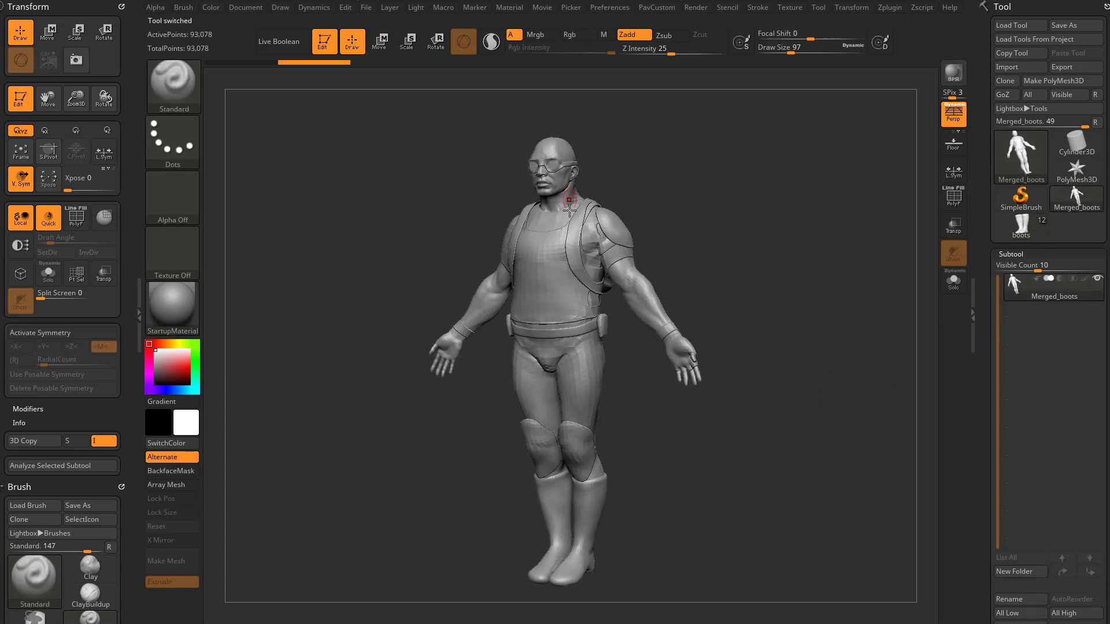
# Step: Delete the merged tool and return to the soldier with its separate subtools
pyautogui.moveTo(987, 320); pyautogui.dragTo(988, 246)
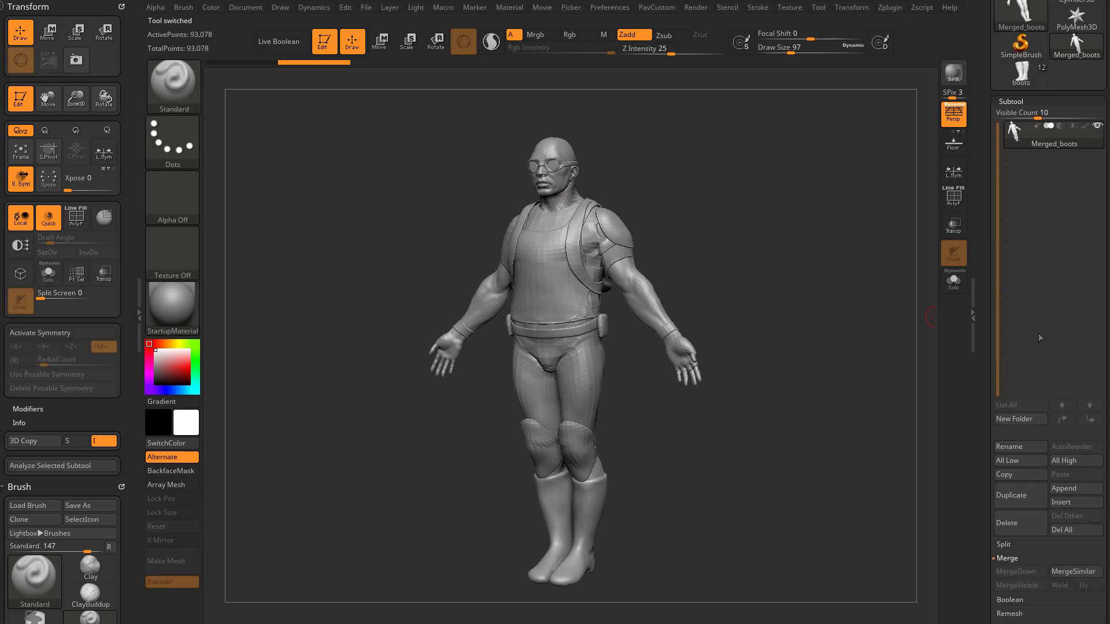
pyautogui.click(1020, 525)
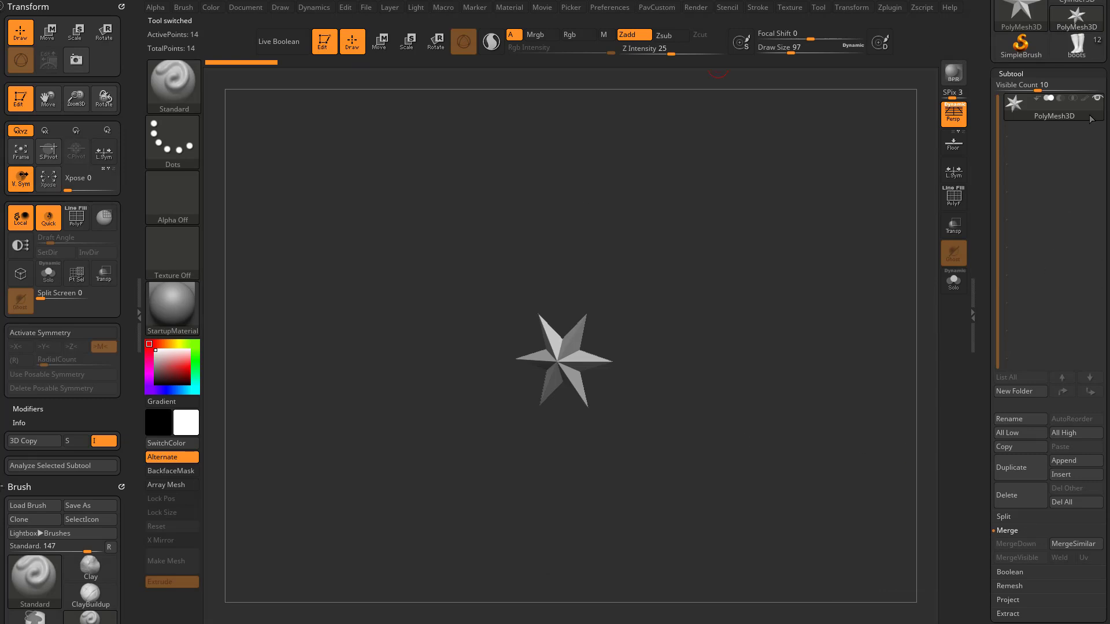
pyautogui.click(1078, 55)
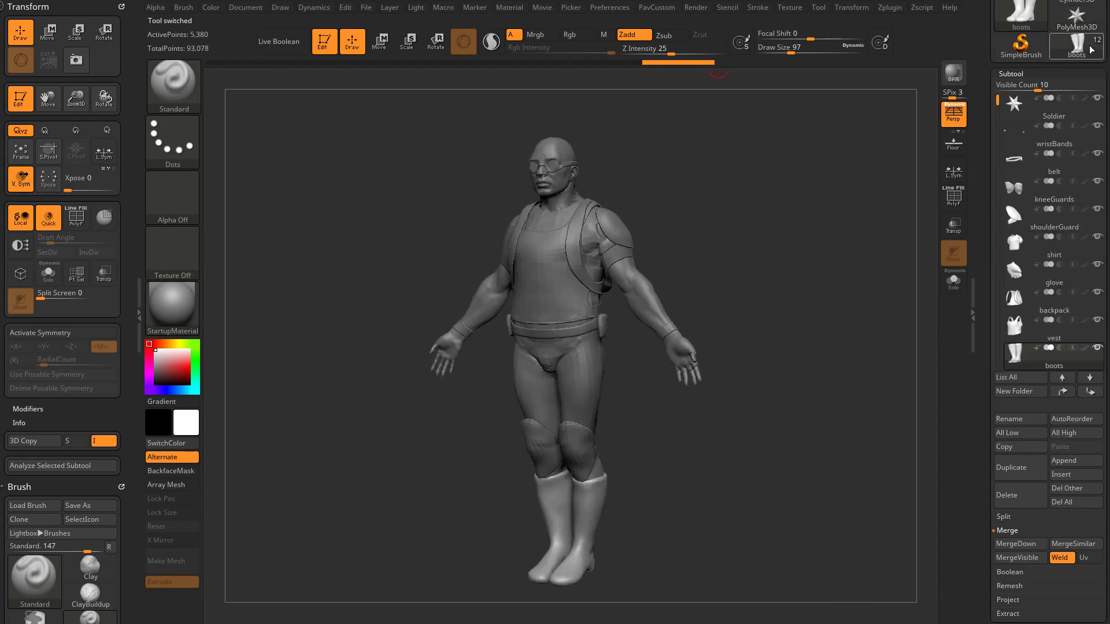
# Step: Merge the visible subtools at their lowest subdivision level and switch to the merged low-resolution tool
pyautogui.moveTo(988, 212); pyautogui.dragTo(983, 170)
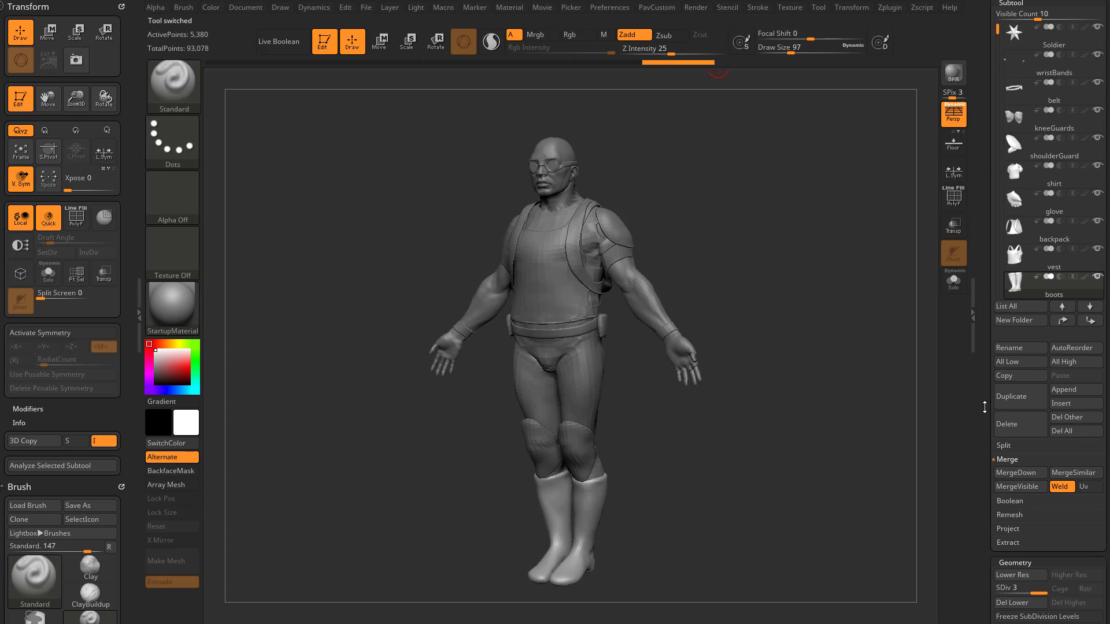
pyautogui.click(1034, 364)
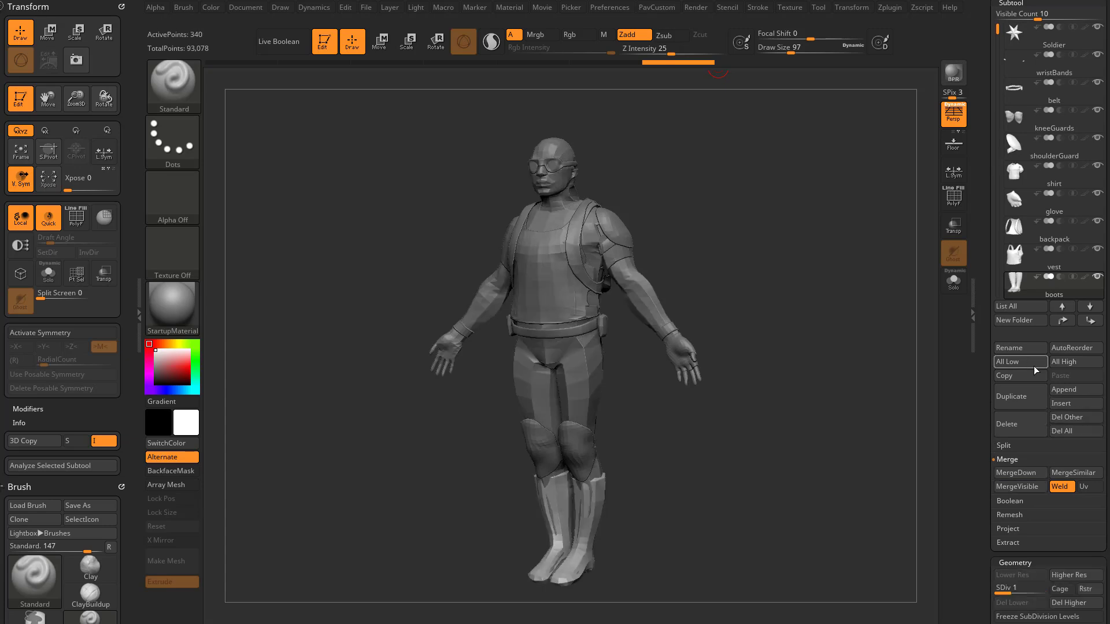
pyautogui.scroll(5, 1006, 347)
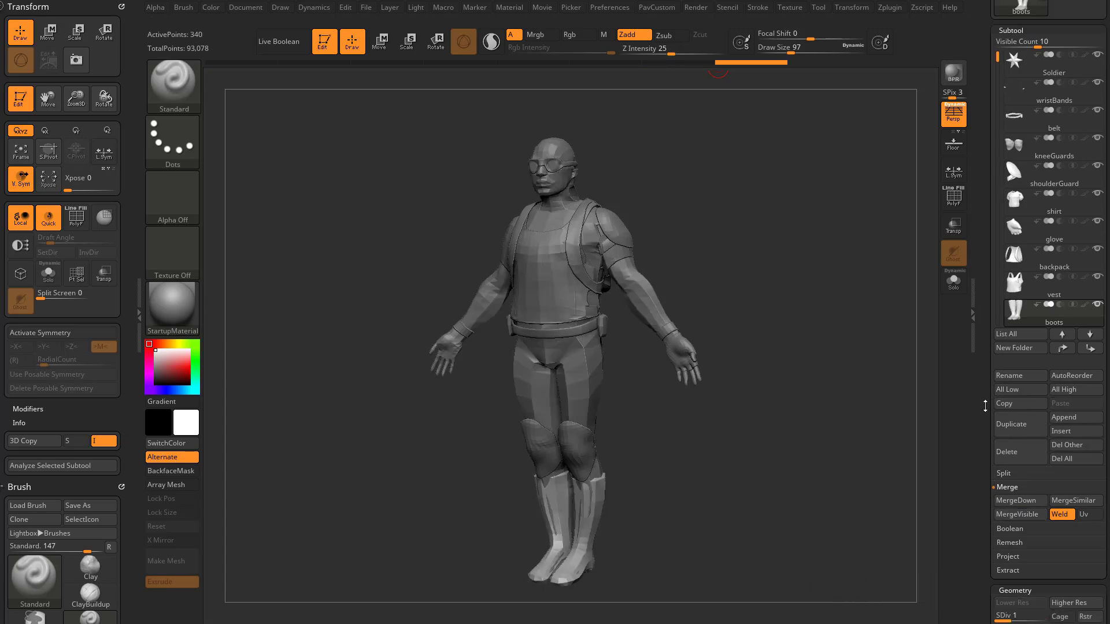
pyautogui.click(1073, 196)
pyautogui.moveTo(795, 345); pyautogui.dragTo(978, 234)
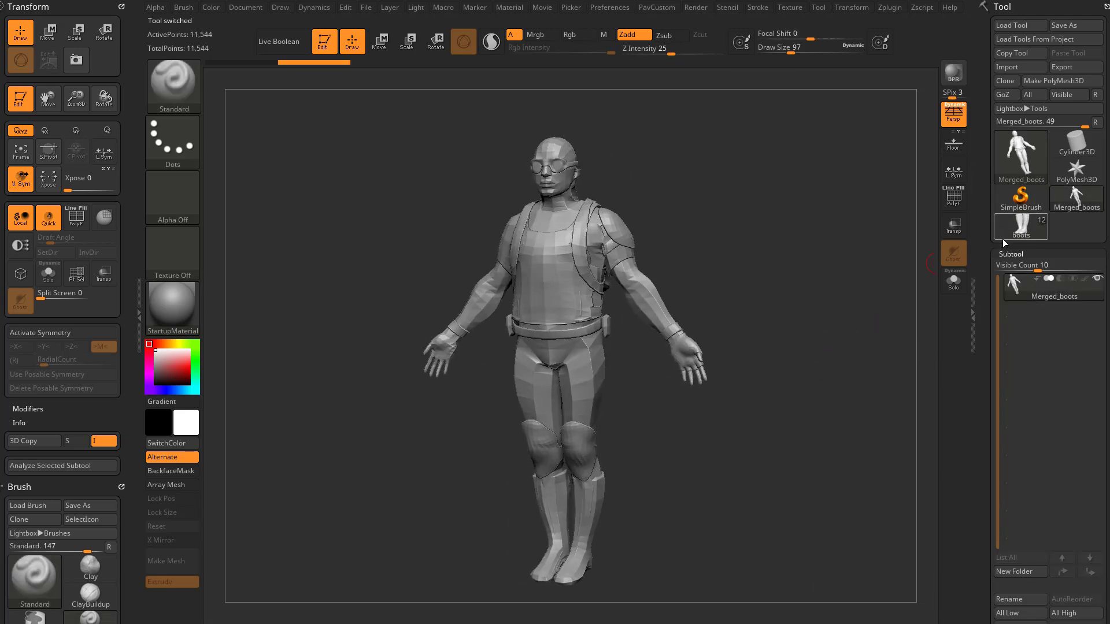
# Step: Delete the low-resolution merged tool and return to the separate subtools, set to their highest subdivision level
pyautogui.scroll(-4, 1004, 289)
pyautogui.click(1025, 499)
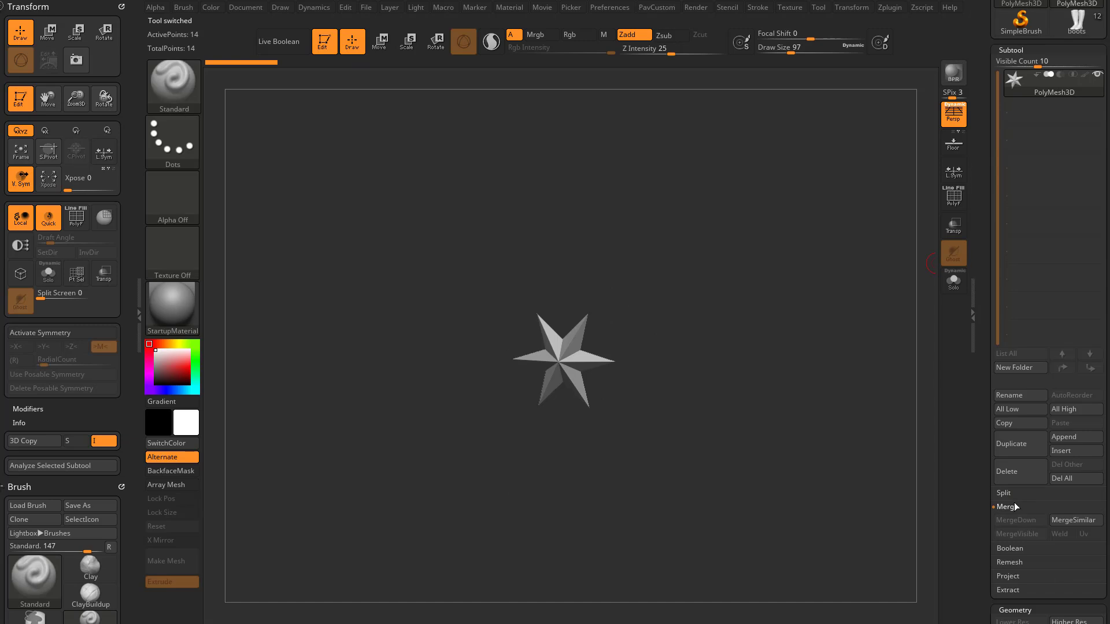
pyautogui.click(1071, 33)
pyautogui.moveTo(843, 308); pyautogui.dragTo(879, 341)
pyautogui.click(1075, 409)
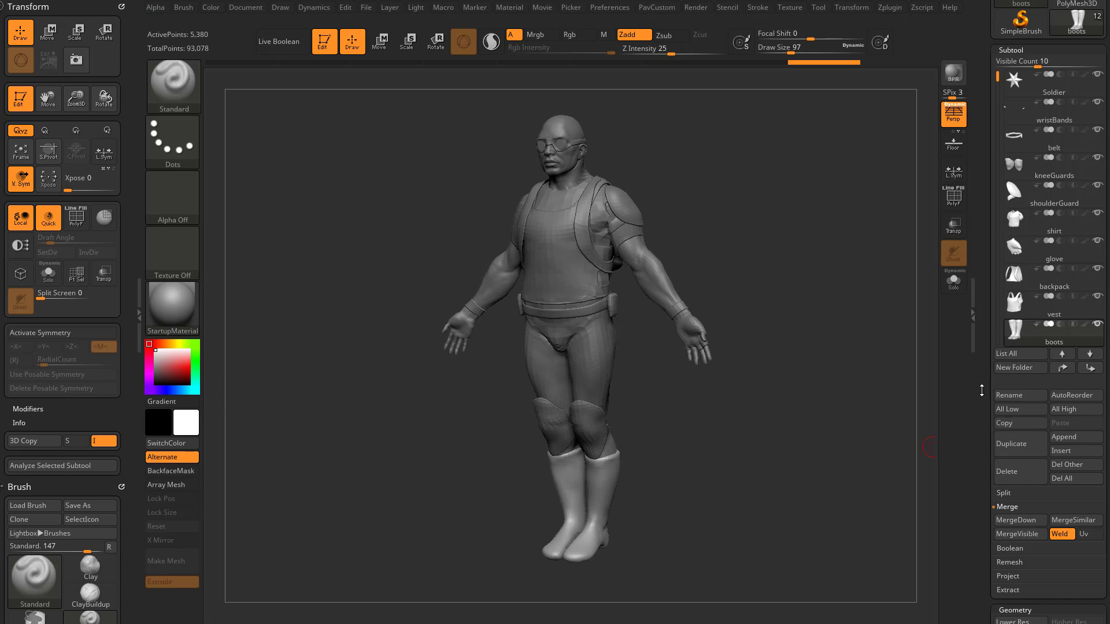
# Step: Duplicate the wristBands subtool and move the copy straight up above the original bands
pyautogui.moveTo(982, 391); pyautogui.dragTo(981, 465)
pyautogui.moveTo(1052, 193)
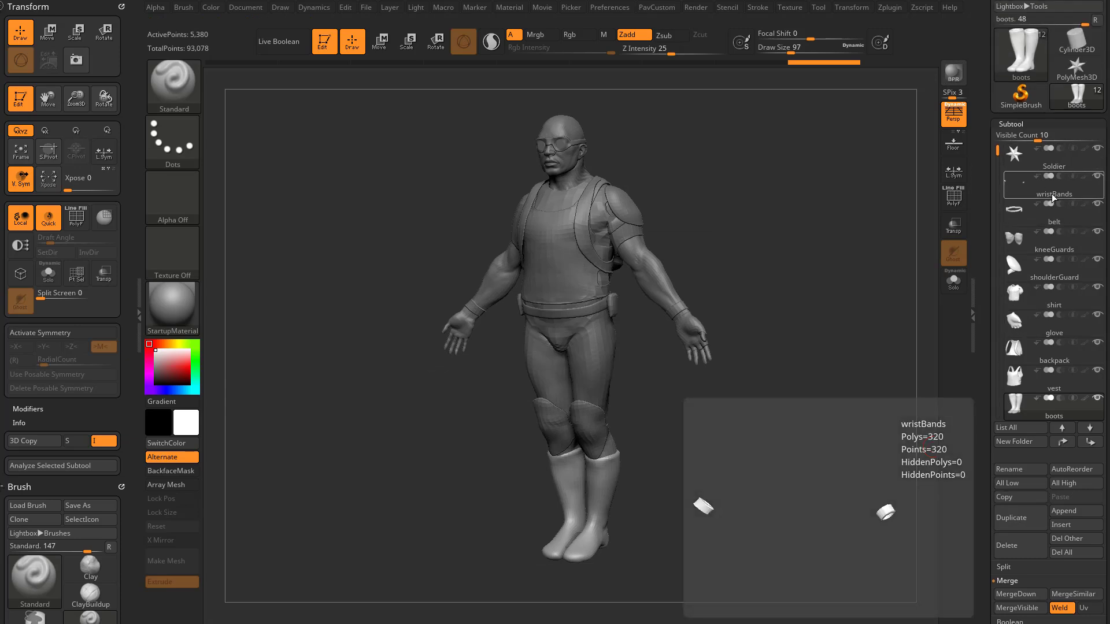
pyautogui.click(1020, 518)
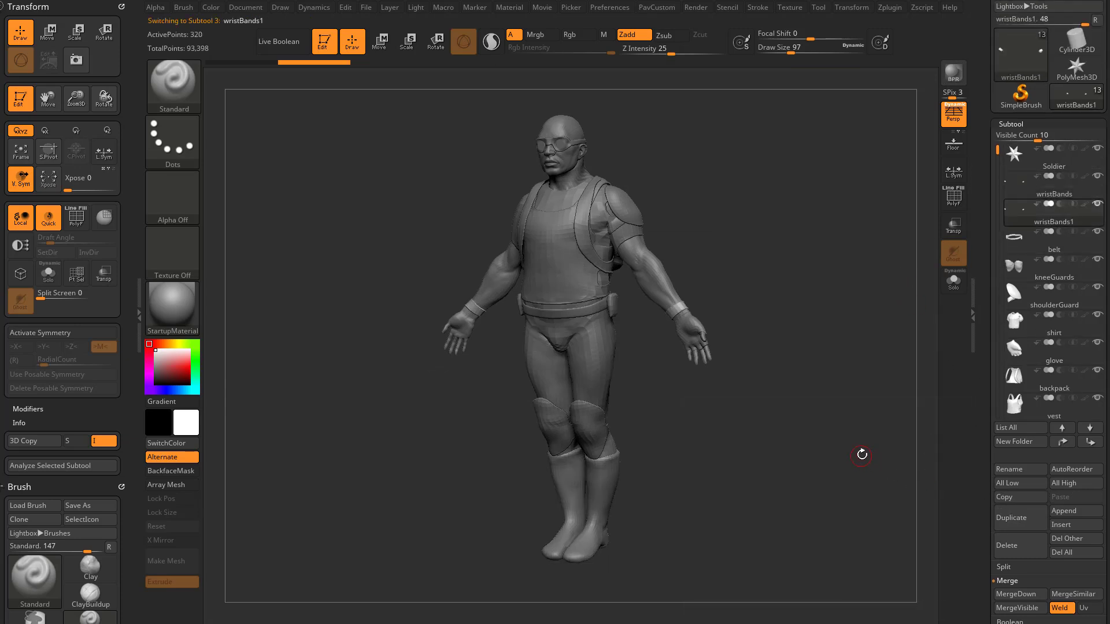
pyautogui.press('w')
pyautogui.moveTo(572, 276); pyautogui.dragTo(572, 253)
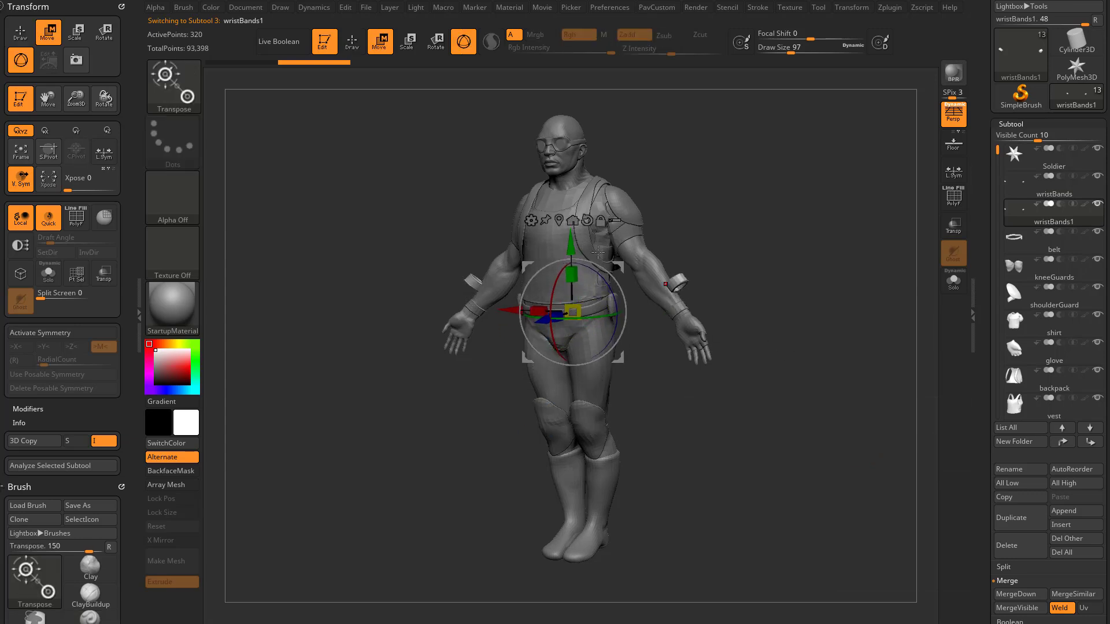
pyautogui.press('q')
# Step: Select the original wristBands subtool and clone it as a separate tool
pyautogui.click(1049, 192)
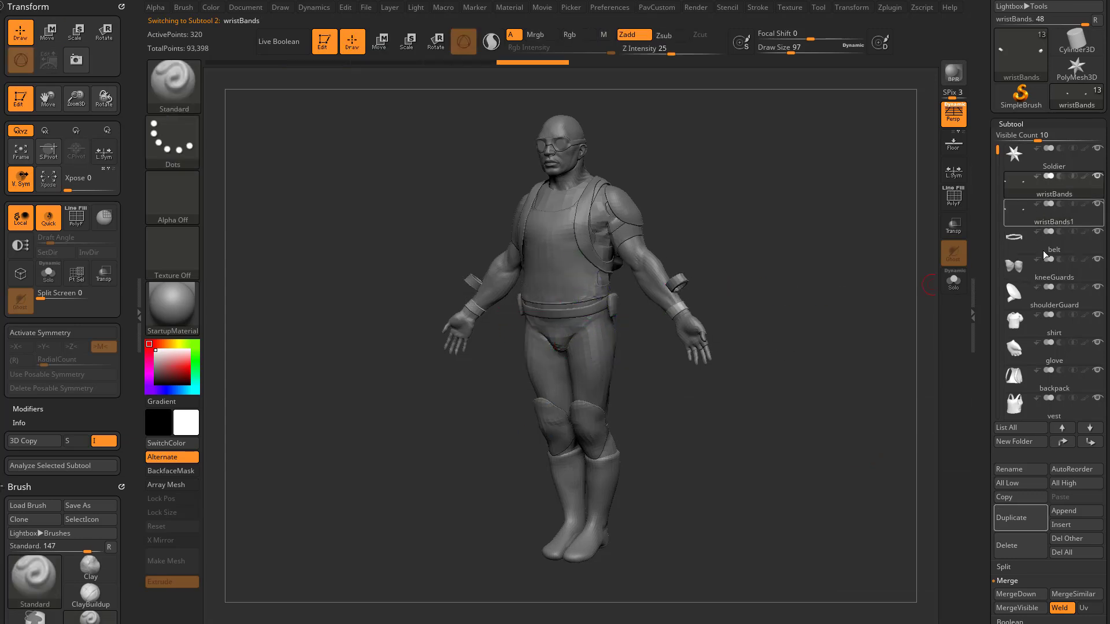
pyautogui.moveTo(982, 302); pyautogui.dragTo(982, 403)
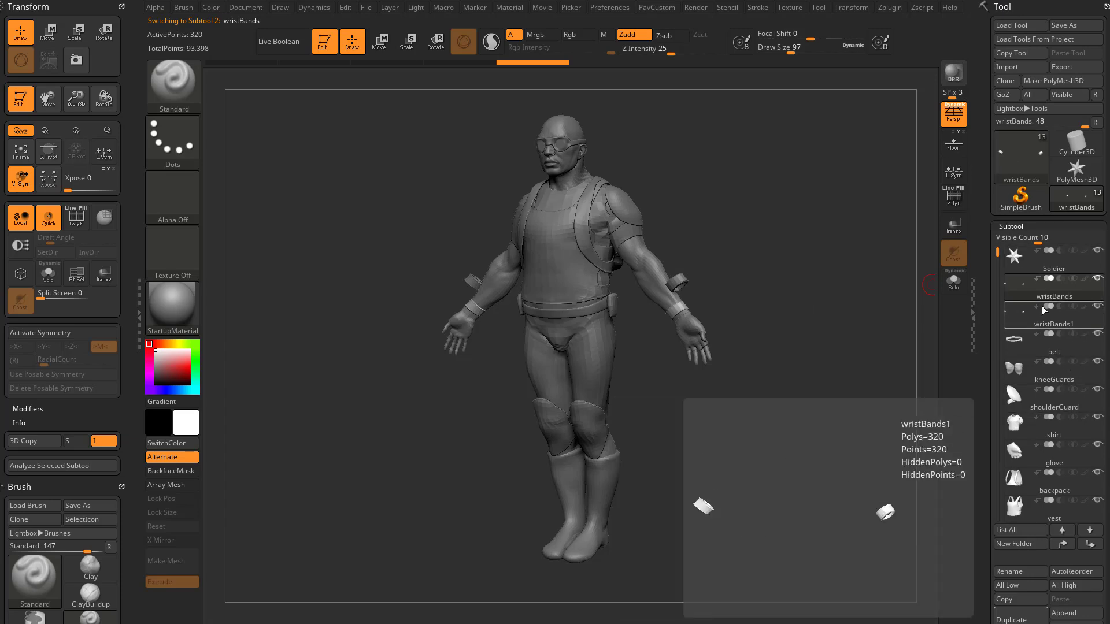
pyautogui.click(1019, 54)
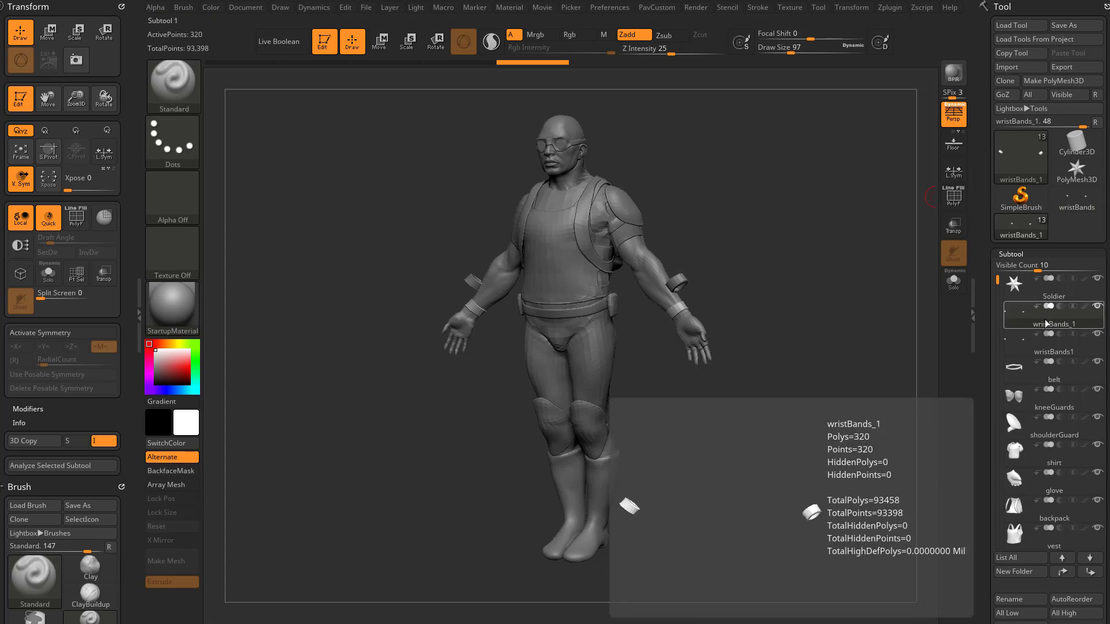
# Step: Switch to the cloned wristBands tool, delete it, and return to the full soldier tool
pyautogui.click(1061, 209)
pyautogui.moveTo(904, 354); pyautogui.dragTo(920, 261)
pyautogui.scroll(-1, 987, 324)
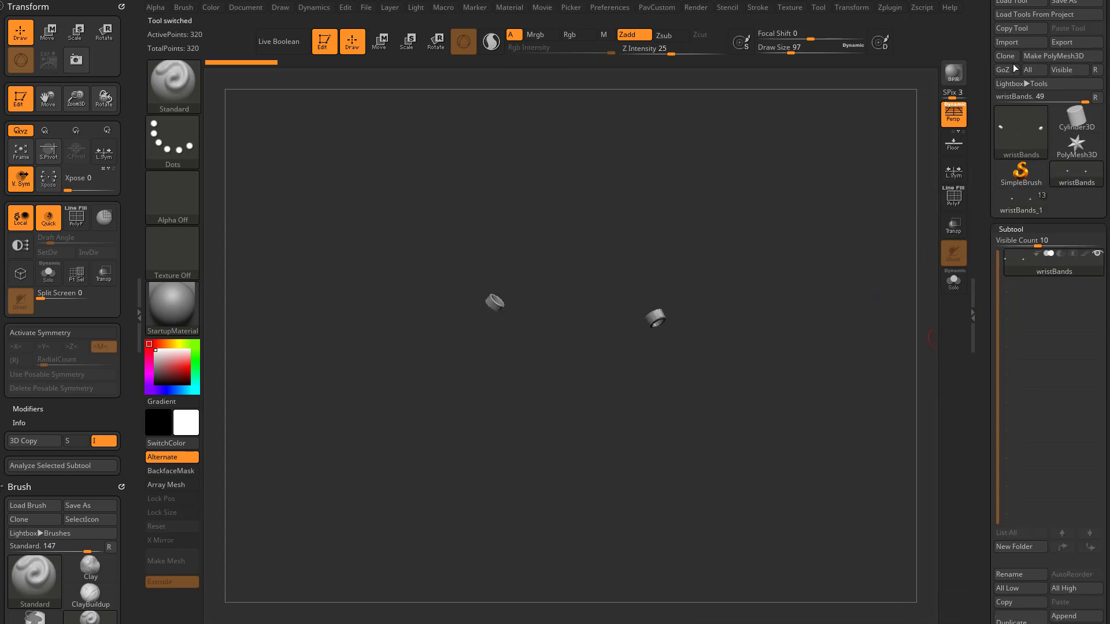
pyautogui.moveTo(986, 41)
pyautogui.mouseDown()
pyautogui.moveTo(987, 66)
pyautogui.moveTo(985, 39)
pyautogui.mouseUp()
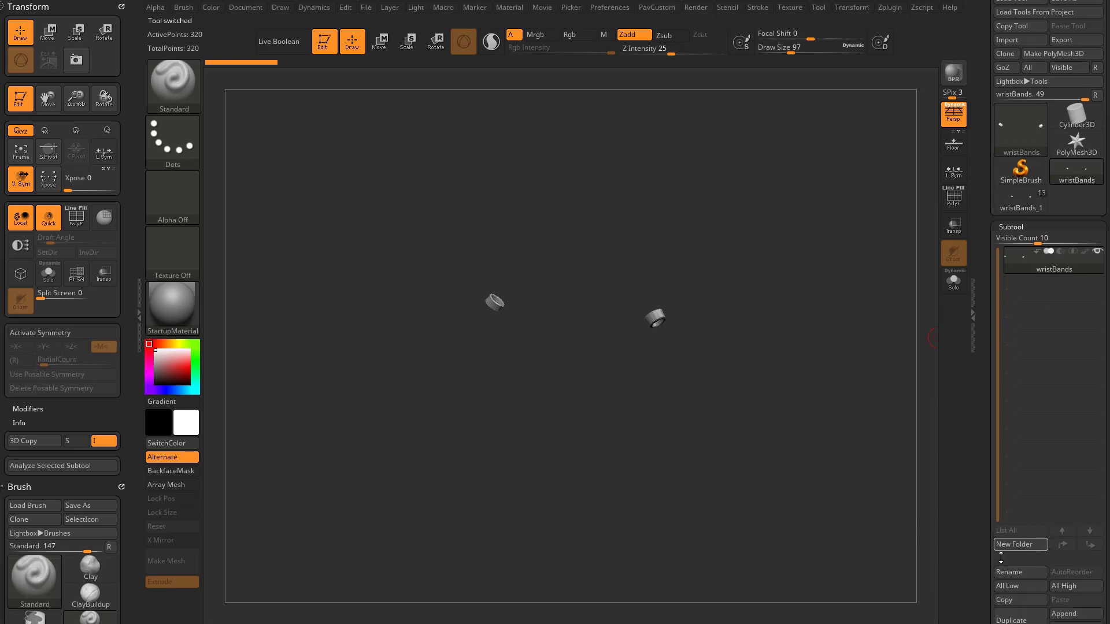
pyautogui.moveTo(1001, 557); pyautogui.dragTo(997, 527)
pyautogui.click(1004, 602)
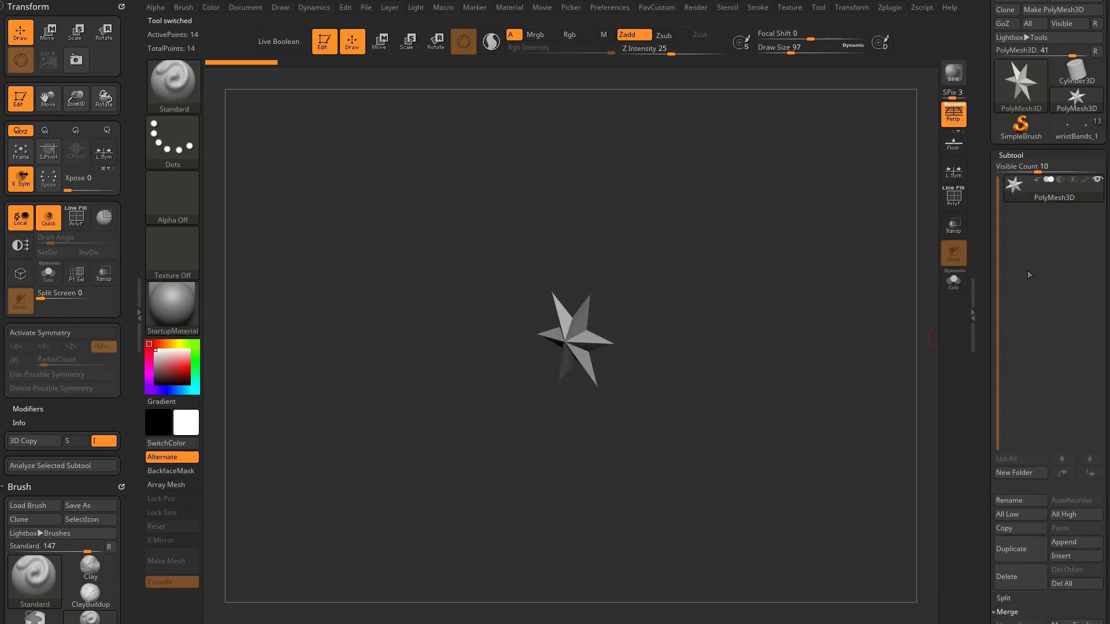
pyautogui.click(1073, 128)
pyautogui.moveTo(992, 178); pyautogui.dragTo(998, 264)
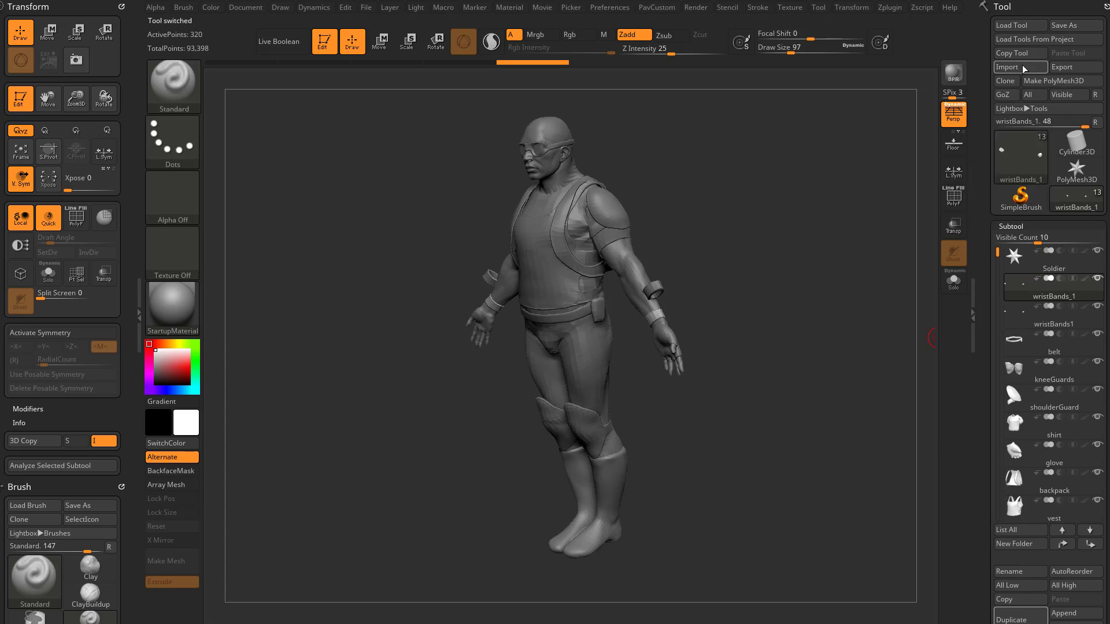
# Step: Copy the whole soldier tool, paste it as a second tool with the PolyMesh3D star active, and switch to the pasted copy
pyautogui.moveTo(1016, 170)
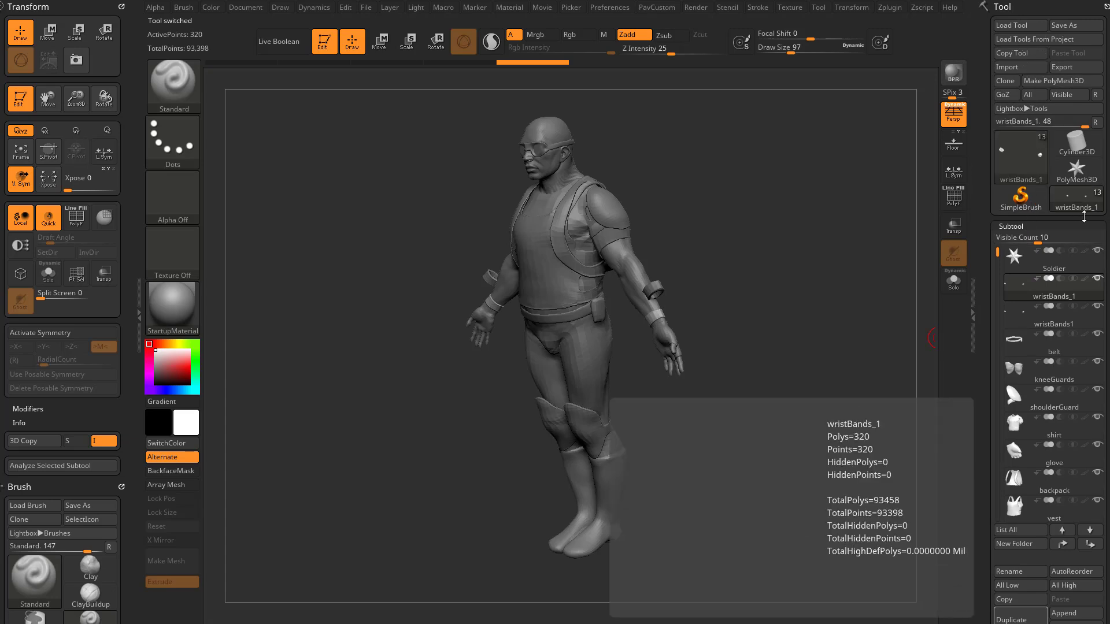
pyautogui.moveTo(1080, 209)
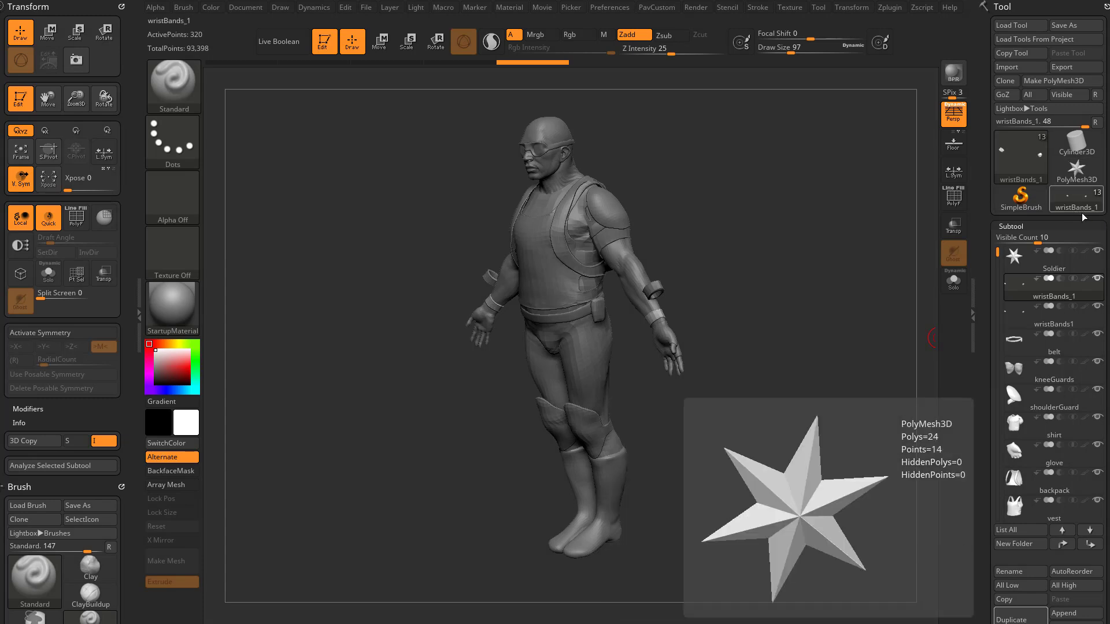
pyautogui.click(1015, 54)
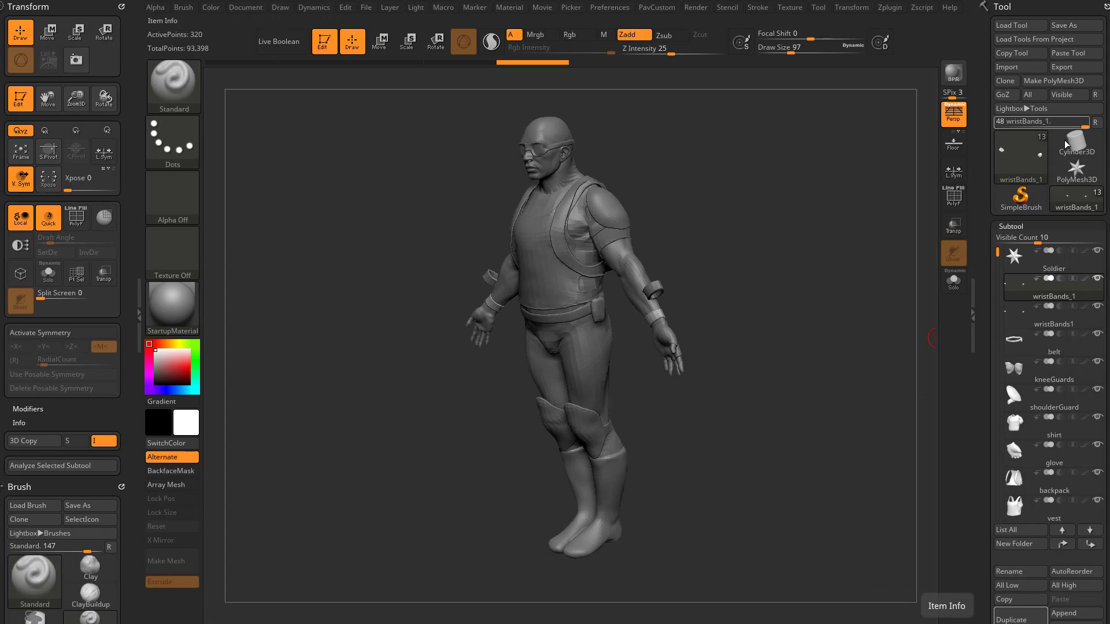
pyautogui.click(1076, 171)
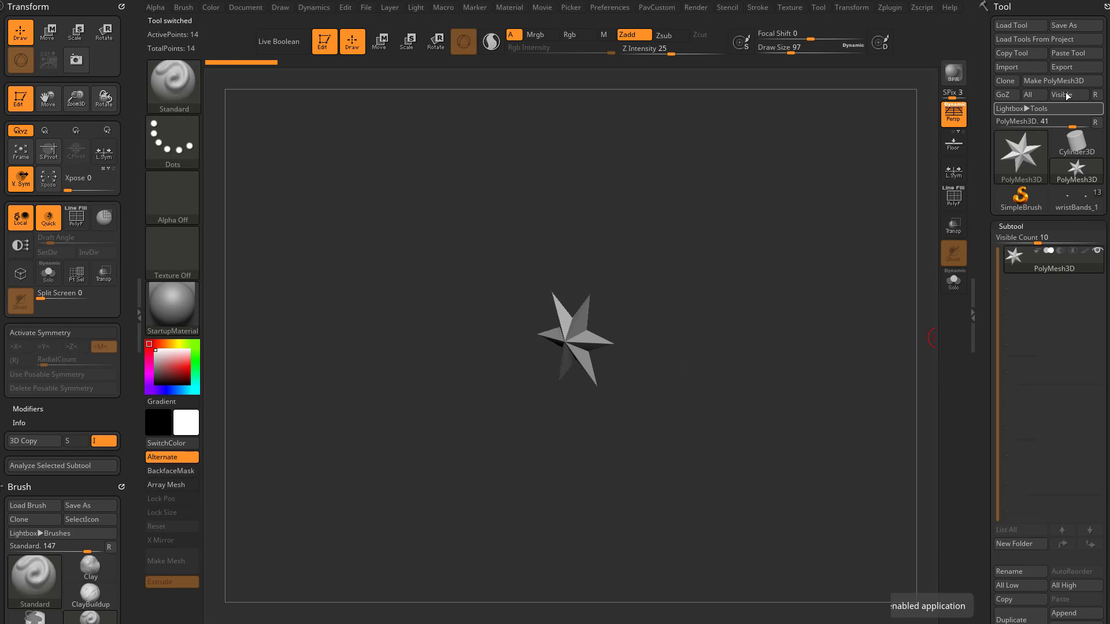
pyautogui.click(1071, 53)
pyautogui.click(1068, 215)
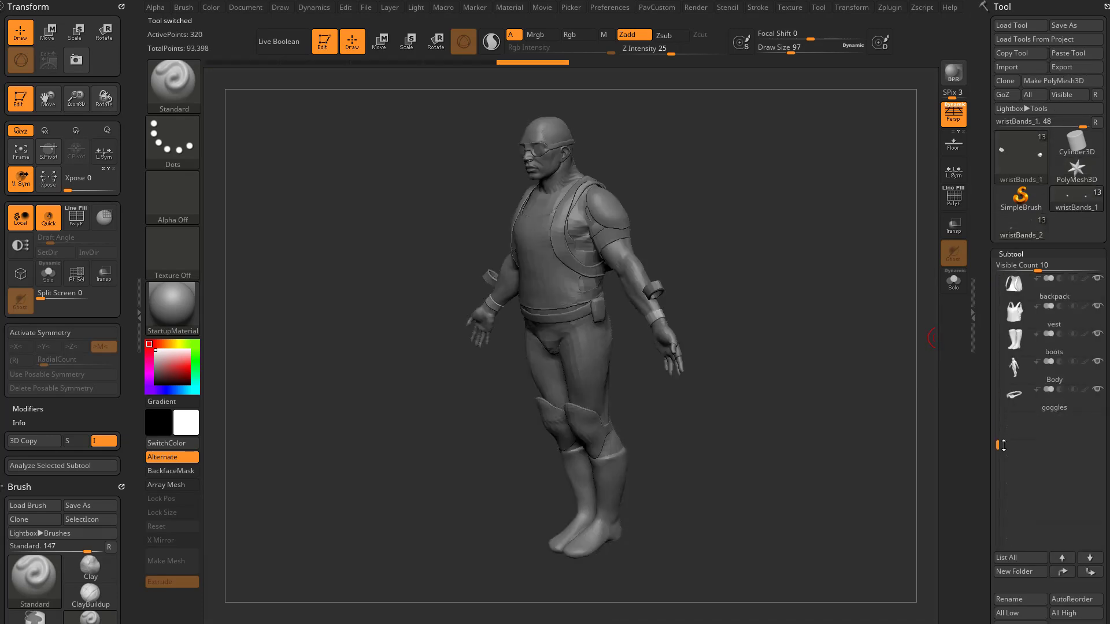
pyautogui.click(1040, 226)
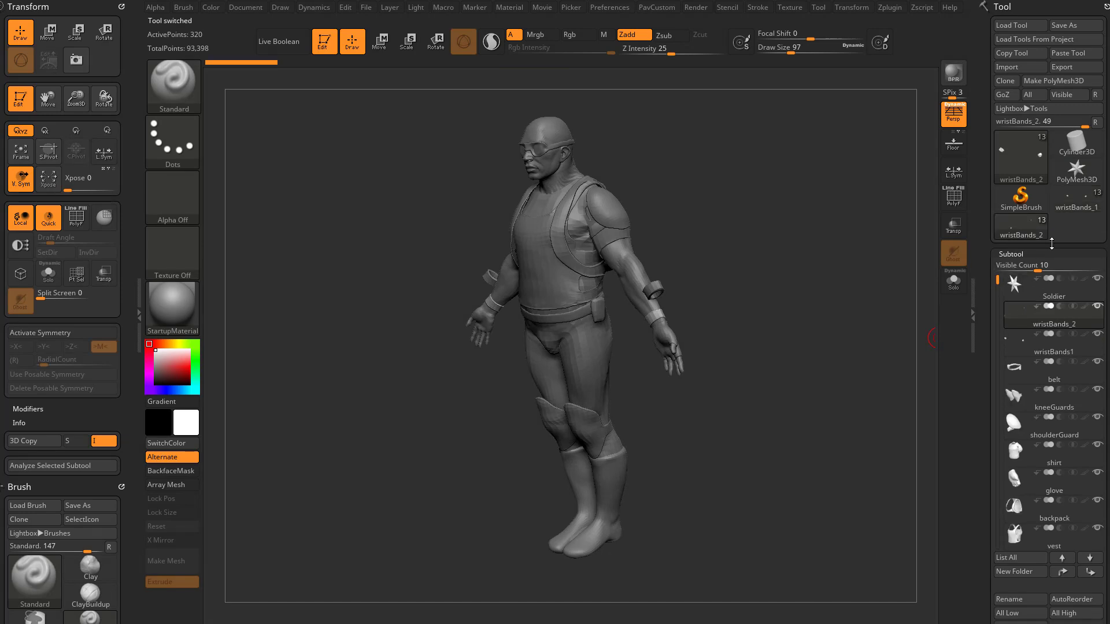
# Step: Delete all subtools of the original wristBands_1 tool and switch to the remaining wristBands_2 copy
pyautogui.click(1074, 203)
pyautogui.moveTo(992, 240); pyautogui.dragTo(991, 161)
pyautogui.click(1053, 414)
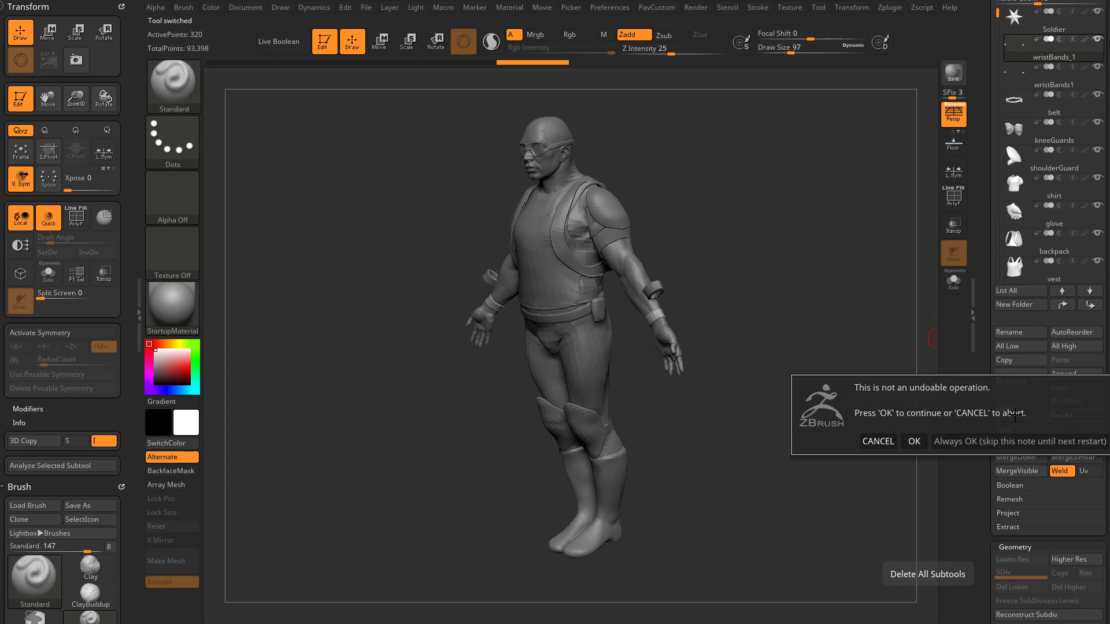
pyautogui.click(1006, 442)
pyautogui.moveTo(984, 234); pyautogui.dragTo(983, 385)
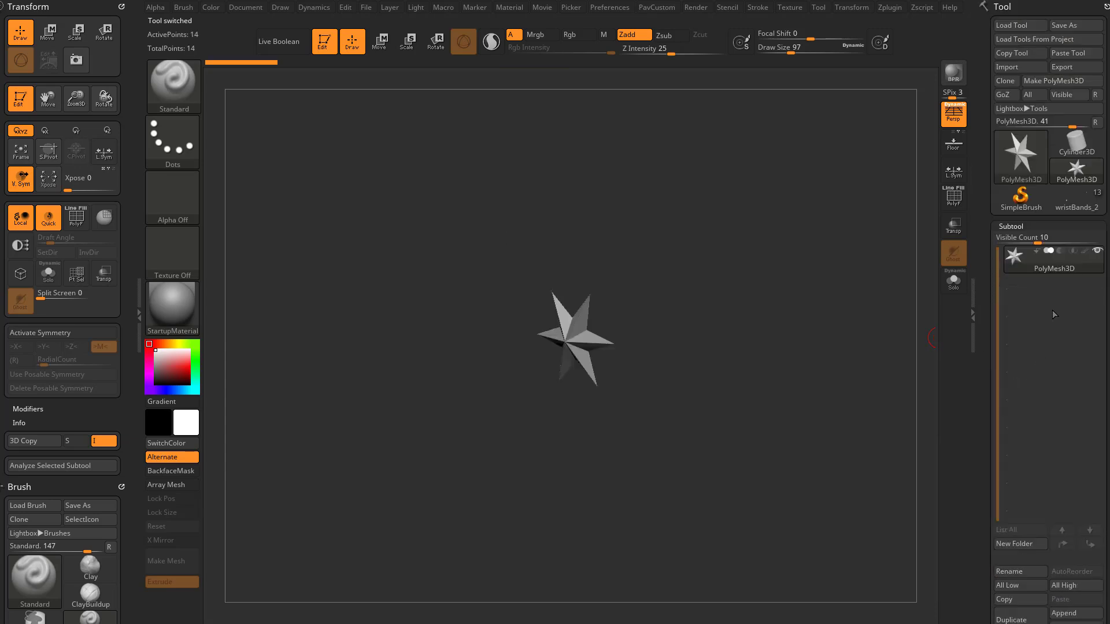
pyautogui.click(1073, 207)
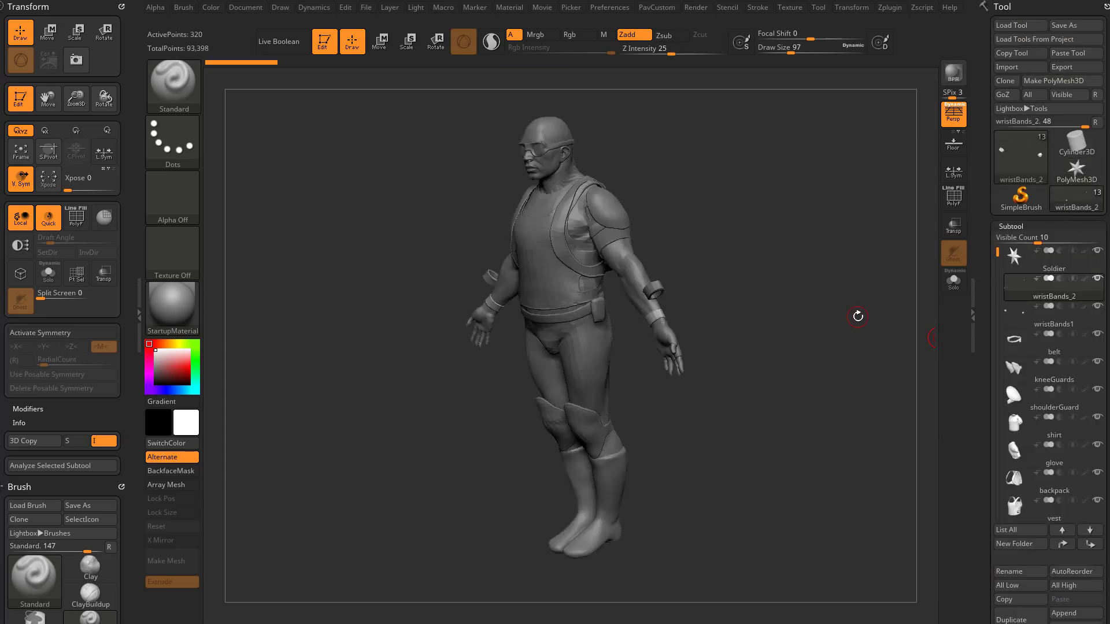
# Step: Clear the Transform and Brush palettes from the tray, dock the Zplugin palette there, and expand SubTool Master
pyautogui.click(120, 7)
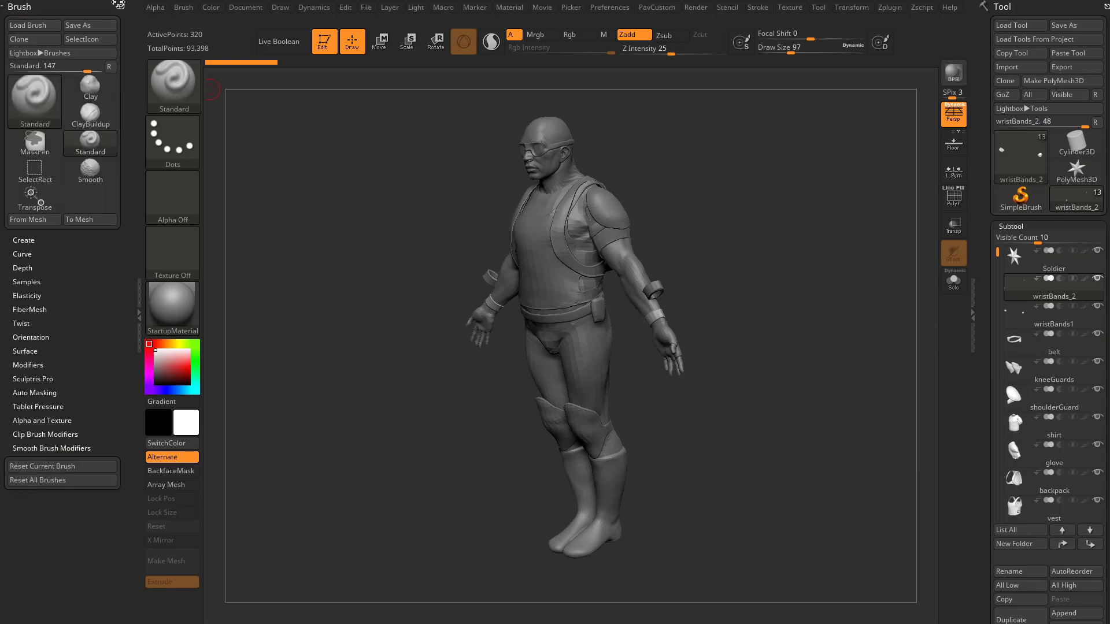
pyautogui.click(121, 6)
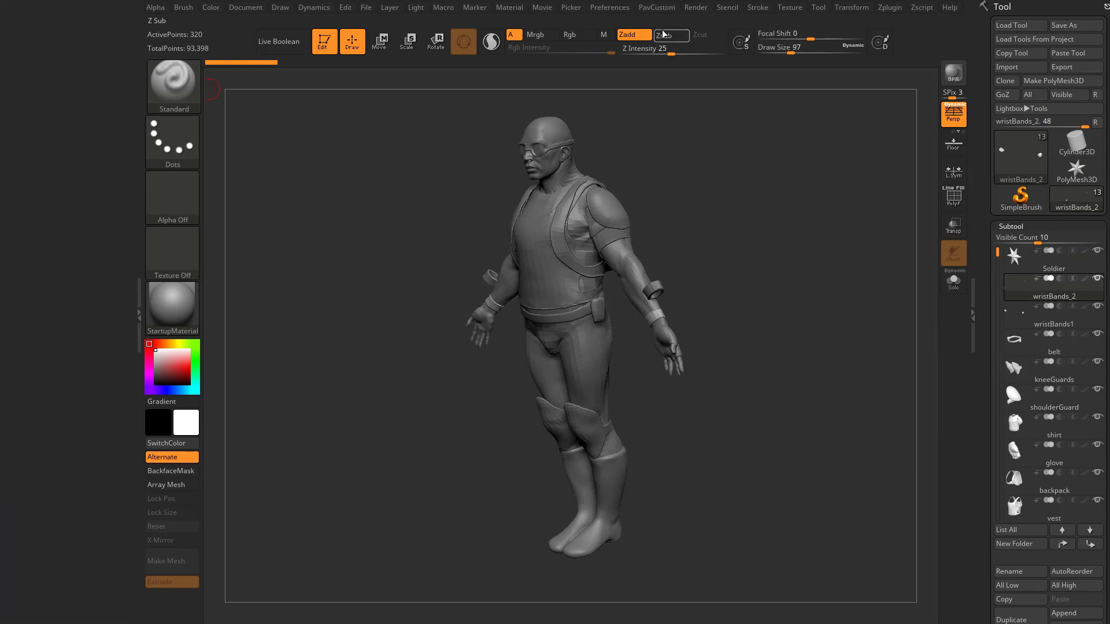
pyautogui.click(899, 12)
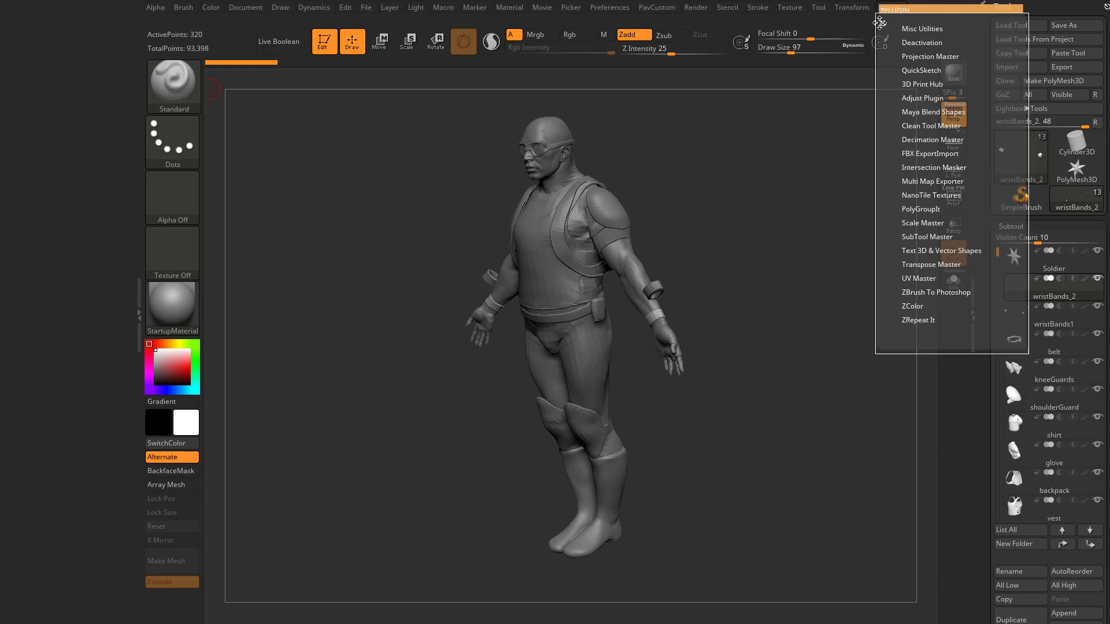
pyautogui.moveTo(879, 27); pyautogui.dragTo(64, 10)
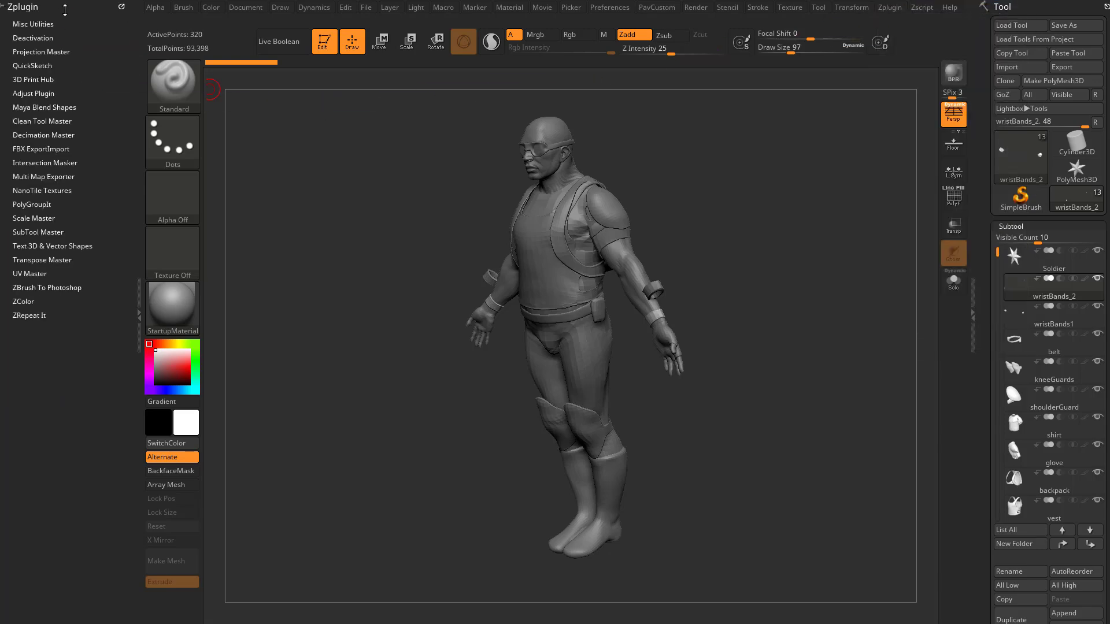
pyautogui.click(41, 232)
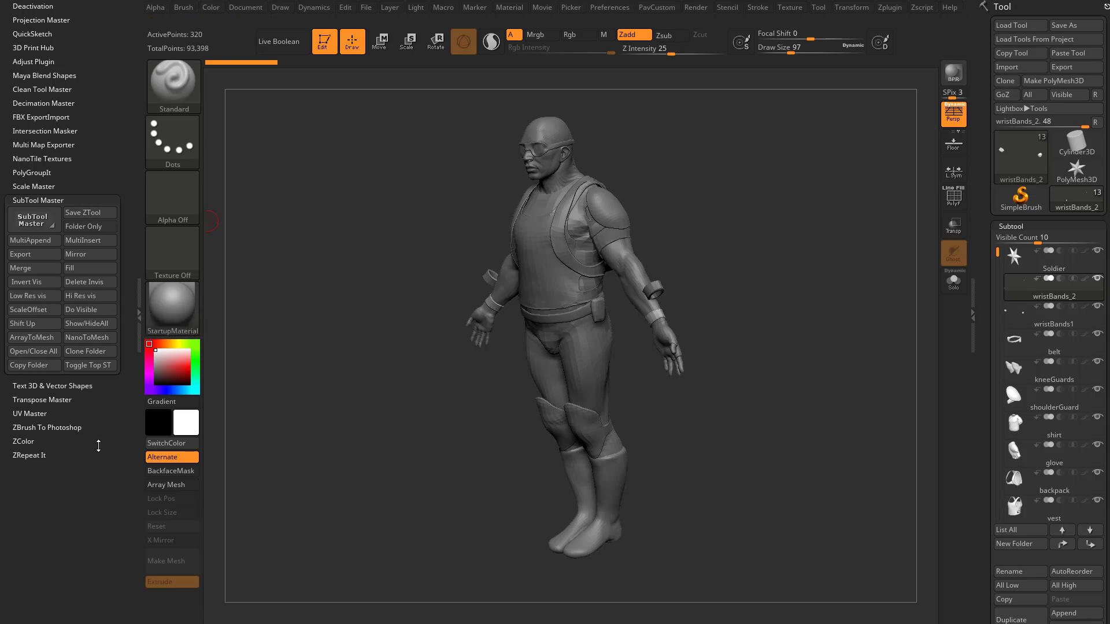
# Step: Append MyFile.ztl, ClayPot.ztl and DogWorking.ztl together to the soldier tool with SubTool Master's MultiAppend
pyautogui.click(32, 242)
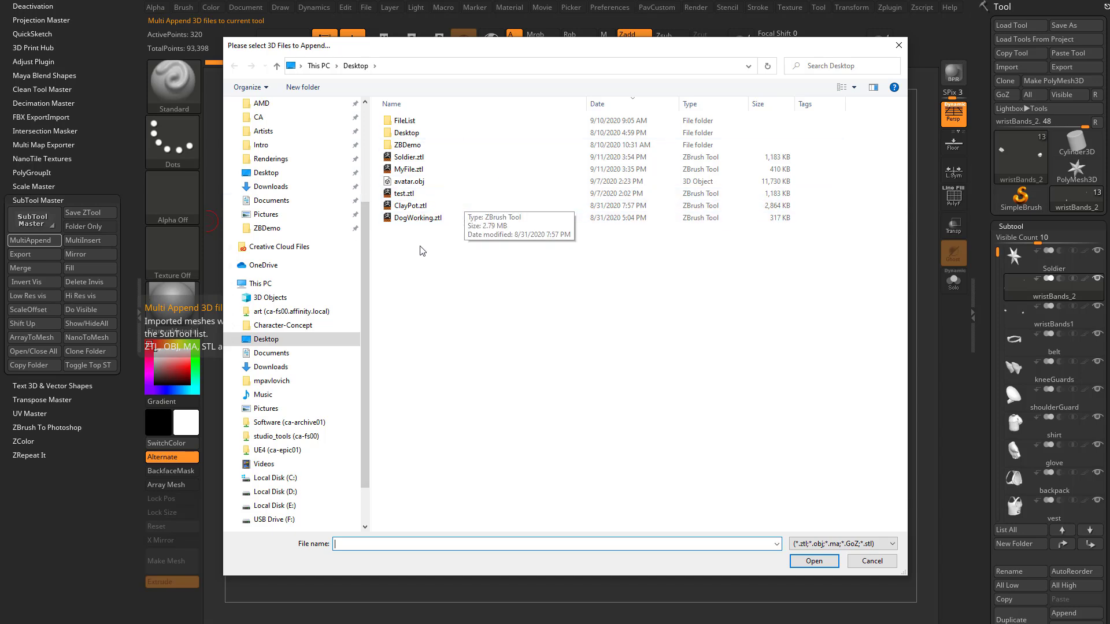
pyautogui.click(418, 220)
pyautogui.hotkey('shift', 'Up')
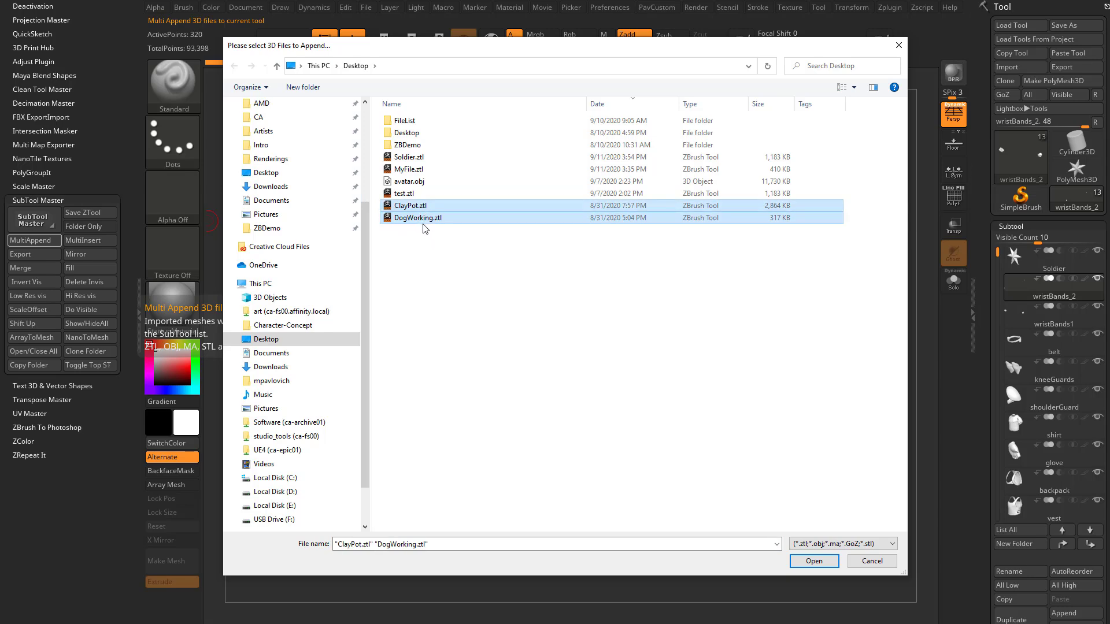
pyautogui.keyDown('ctrl'); pyautogui.click(424, 169); pyautogui.keyUp('ctrl')
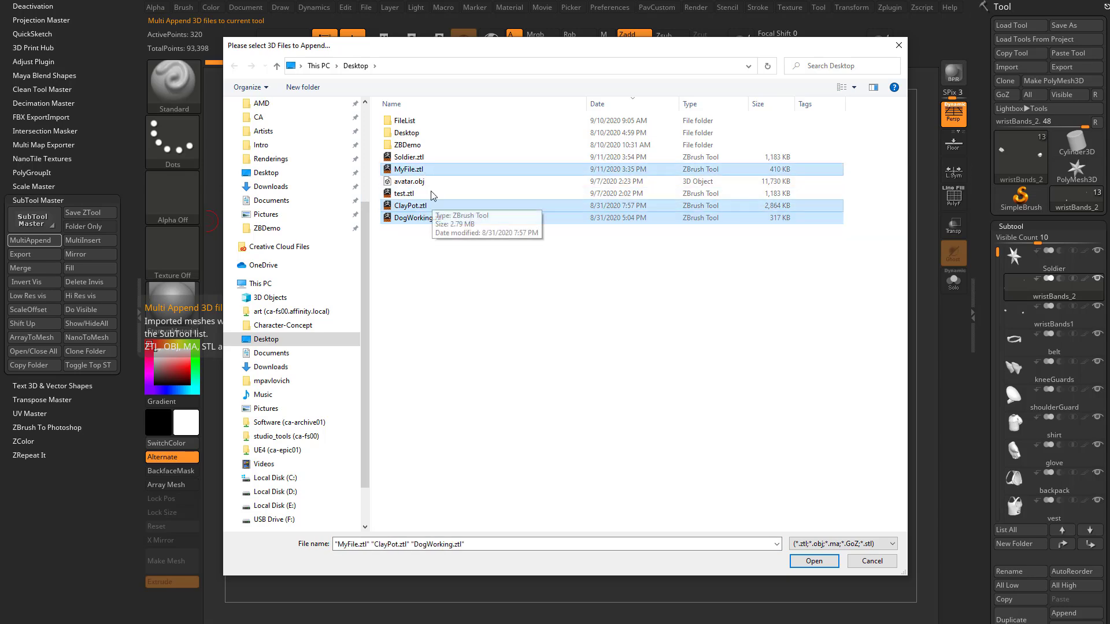
pyautogui.click(820, 566)
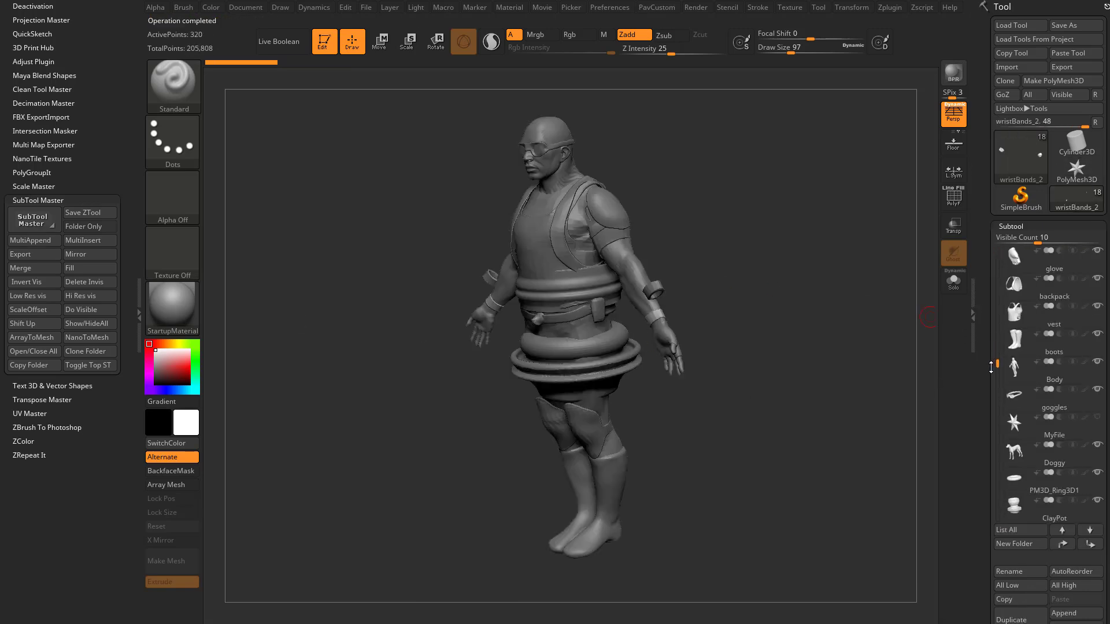
# Step: Review the appended subtools by selecting MyFile, Doggy, PM3D_Ring3D1 and DogWorking in turn
pyautogui.moveTo(991, 368); pyautogui.dragTo(991, 405)
pyautogui.click(1063, 358)
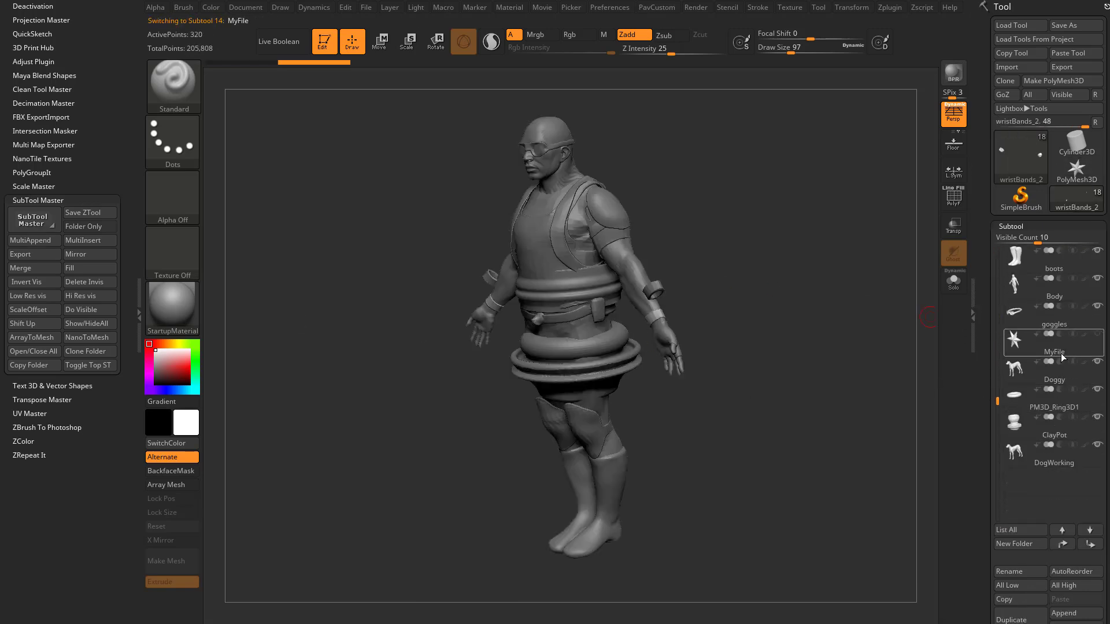
pyautogui.click(1054, 373)
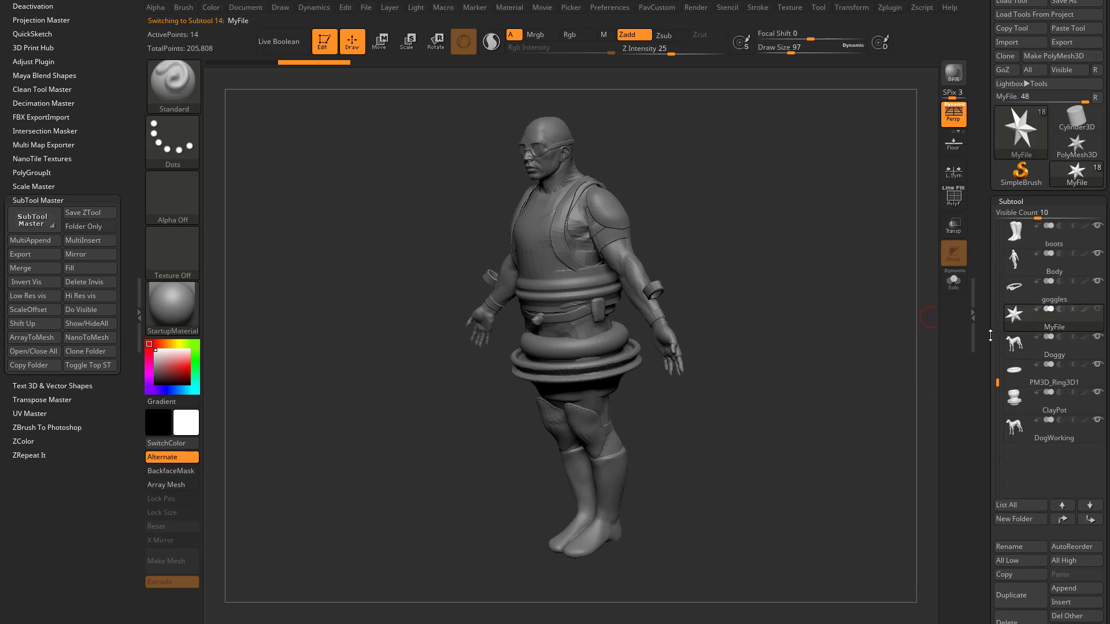
pyautogui.click(1059, 370)
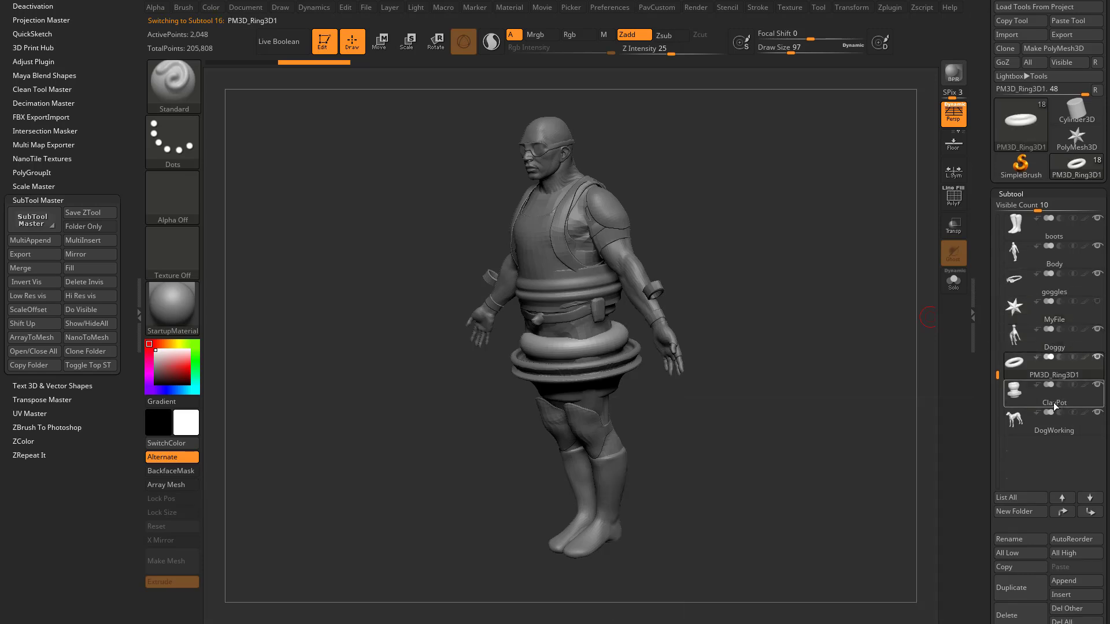
pyautogui.click(1057, 430)
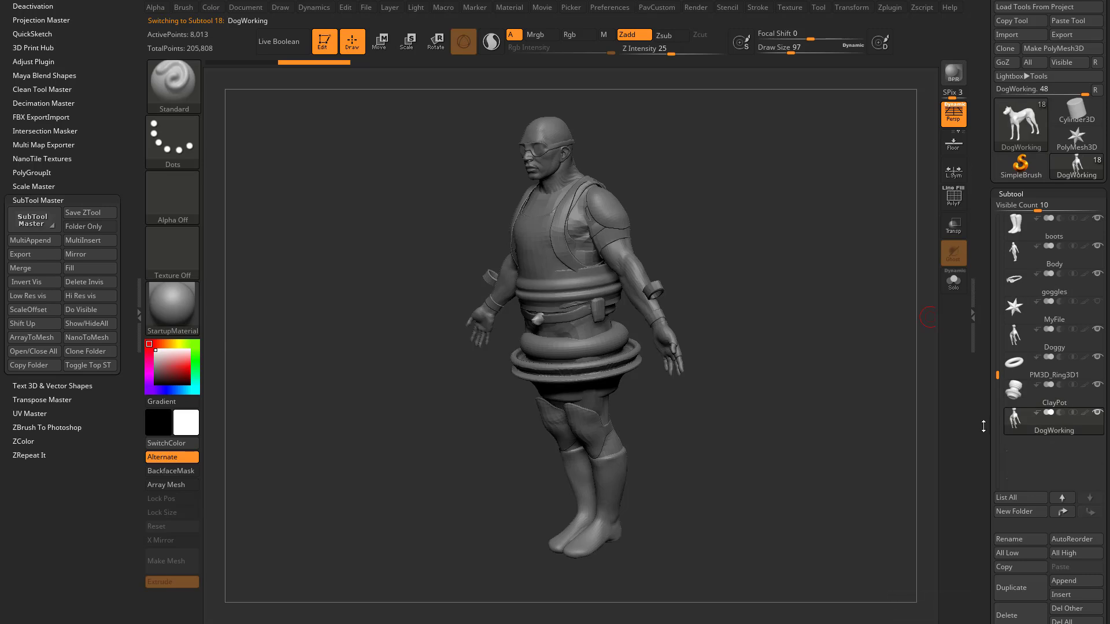
pyautogui.moveTo(984, 426); pyautogui.dragTo(991, 451)
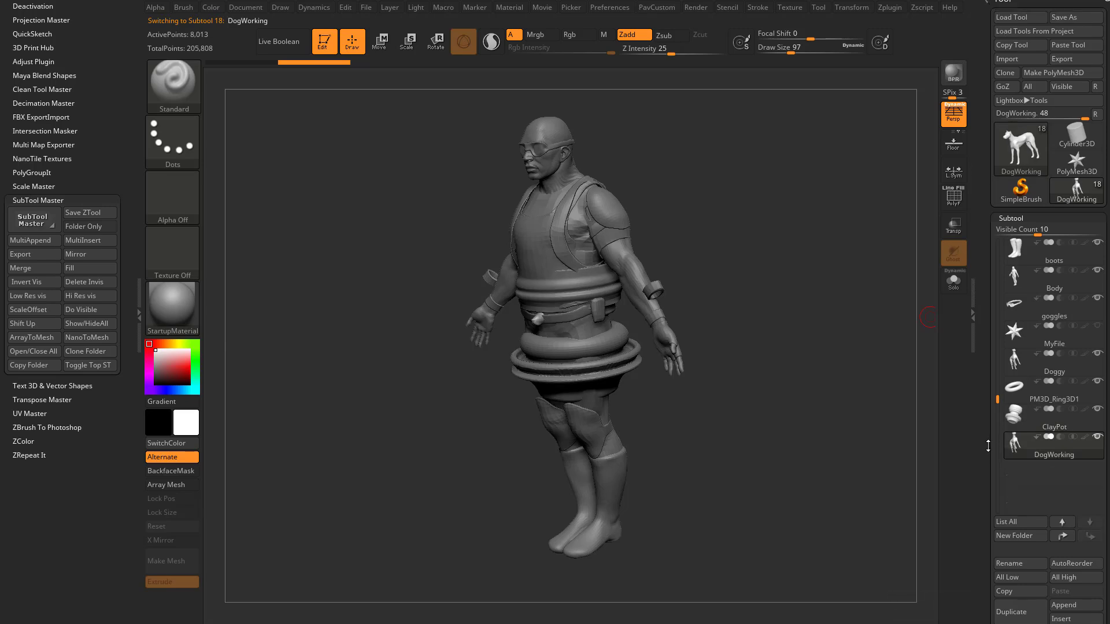
# Step: Delete all appended subtools from MyFile through DogWorking, keeping only the original soldier parts
pyautogui.click(1015, 341)
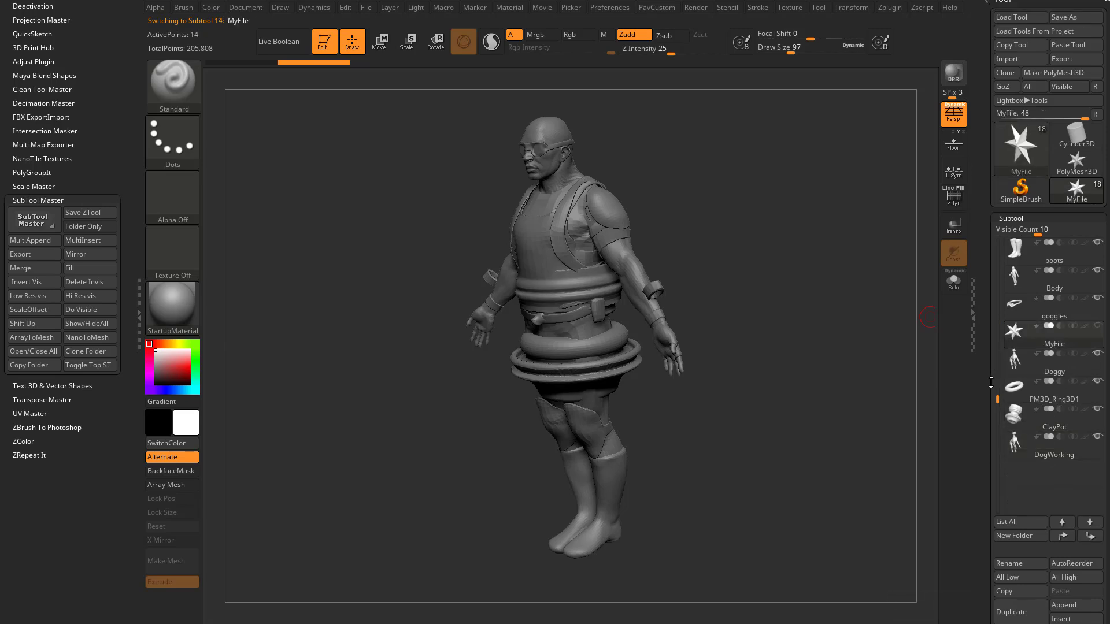
pyautogui.moveTo(995, 382); pyautogui.dragTo(996, 324)
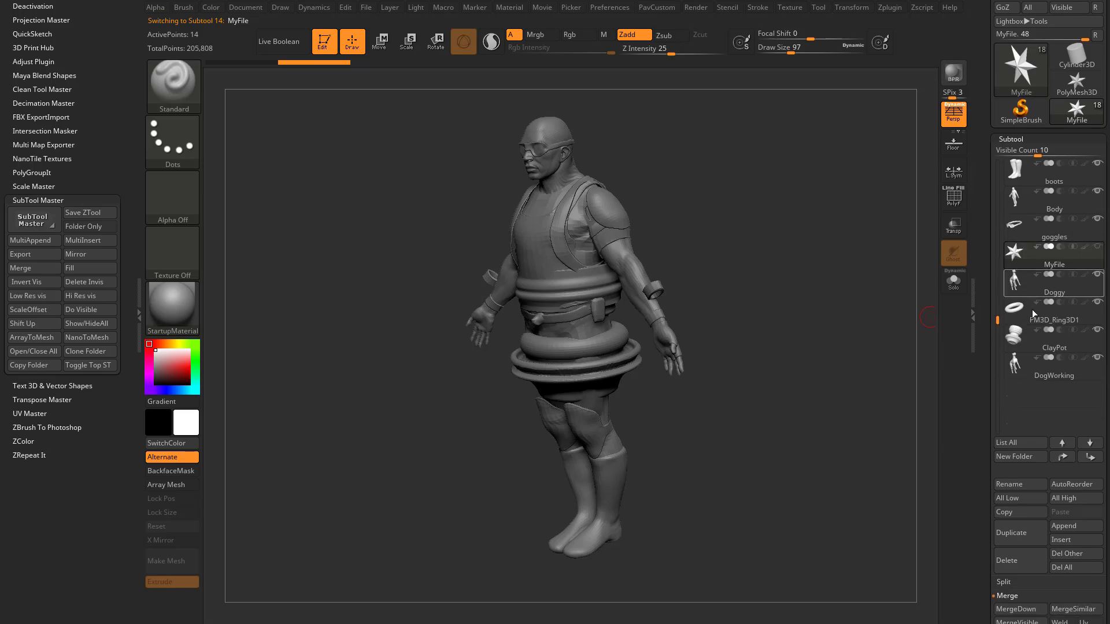
pyautogui.click(1018, 561)
pyautogui.click(1018, 561)
pyautogui.click(1018, 559)
pyautogui.click(1019, 559)
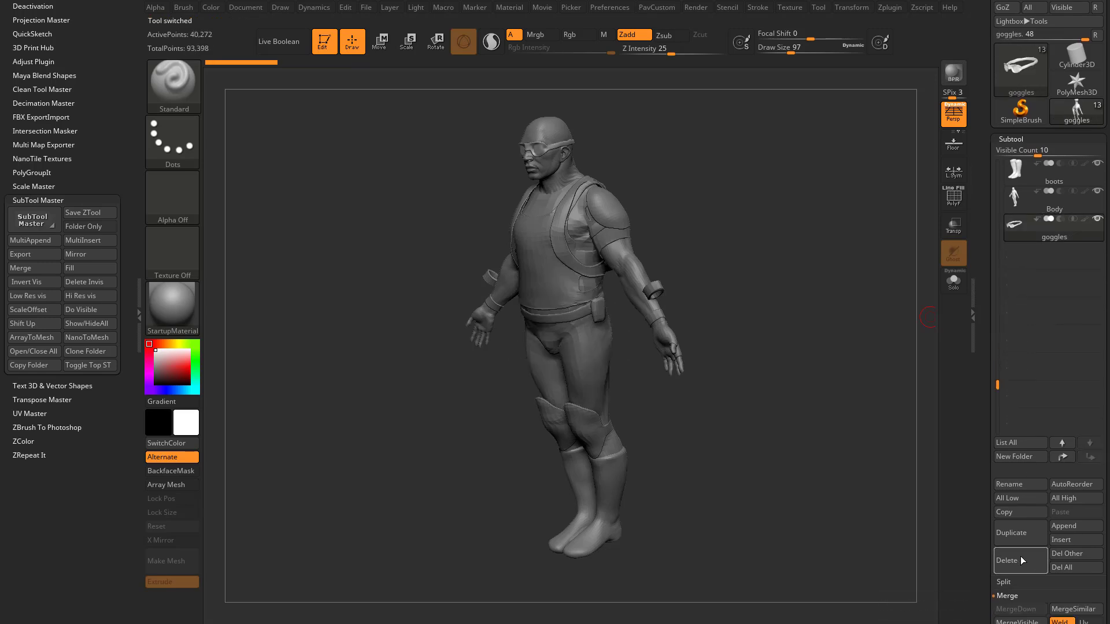
pyautogui.click(1021, 556)
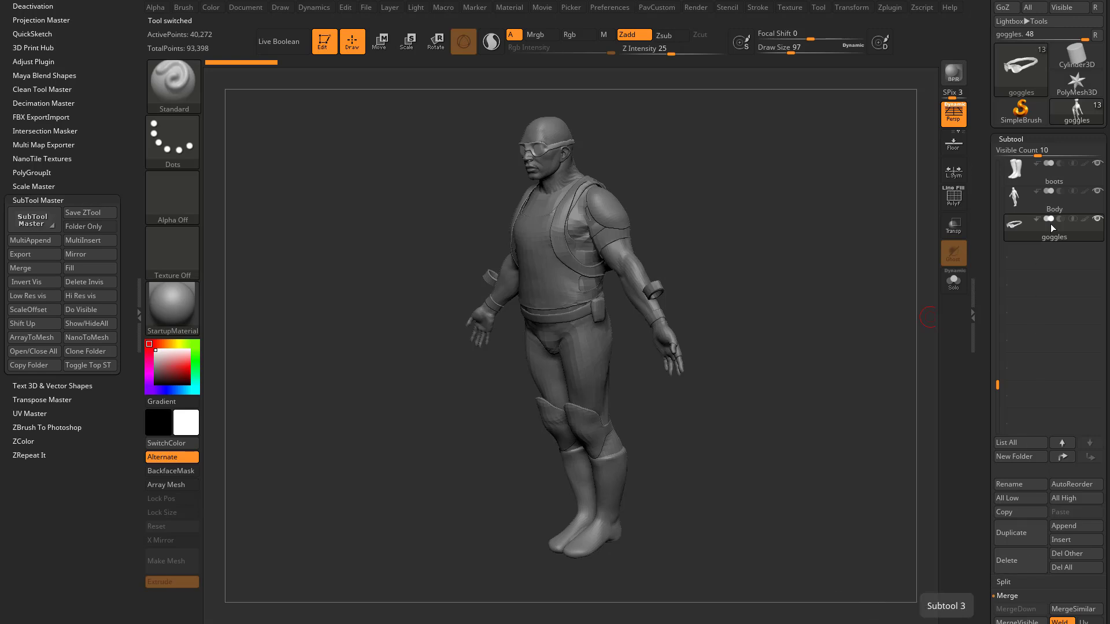
# Step: Start exporting the goggles mesh to the Desktop in FBX format with the file name test
pyautogui.moveTo(1046, 224)
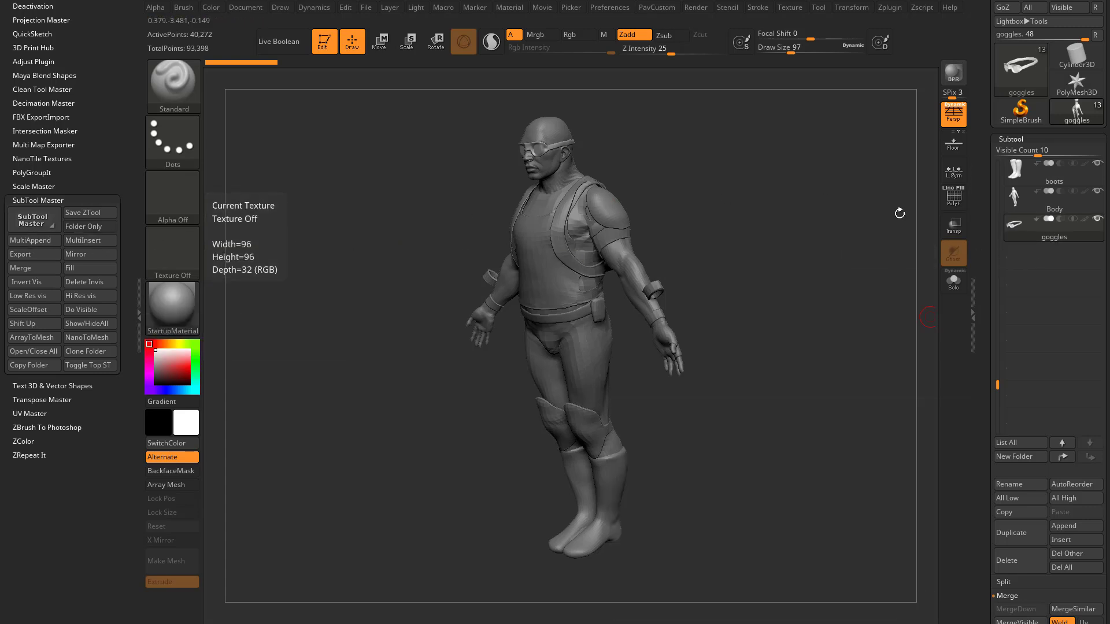
pyautogui.moveTo(997, 384); pyautogui.dragTo(986, 271)
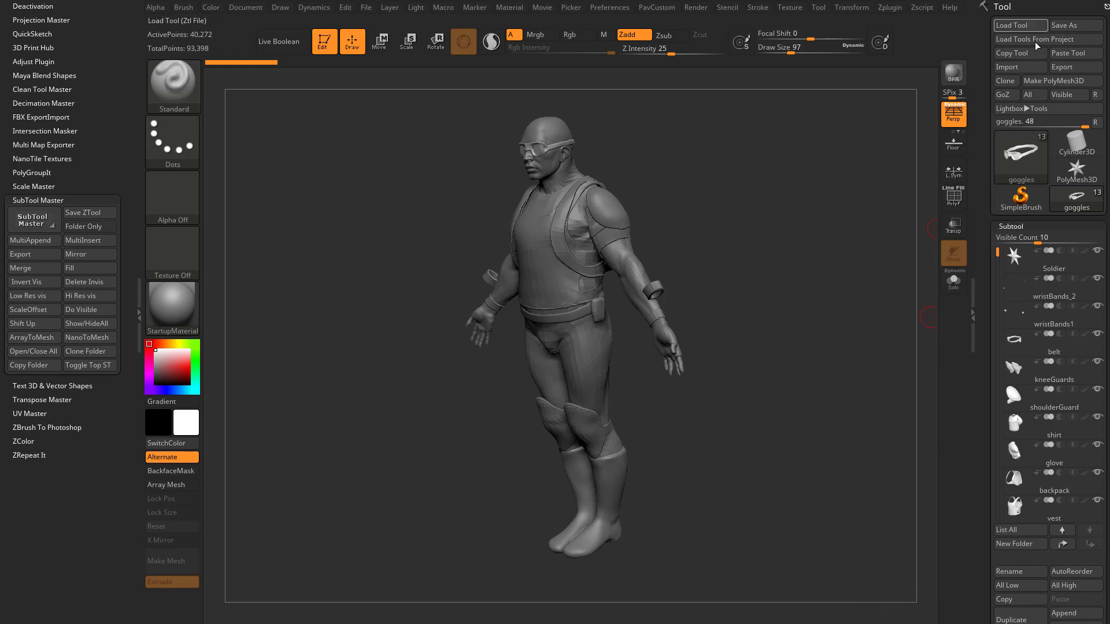
pyautogui.click(1063, 68)
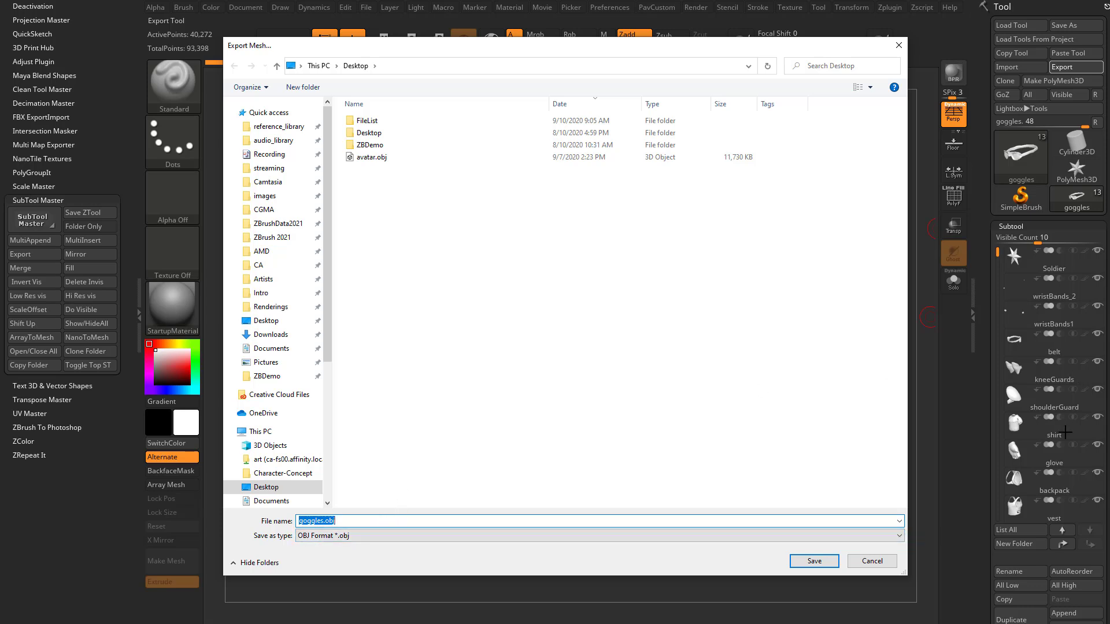
pyautogui.click(372, 537)
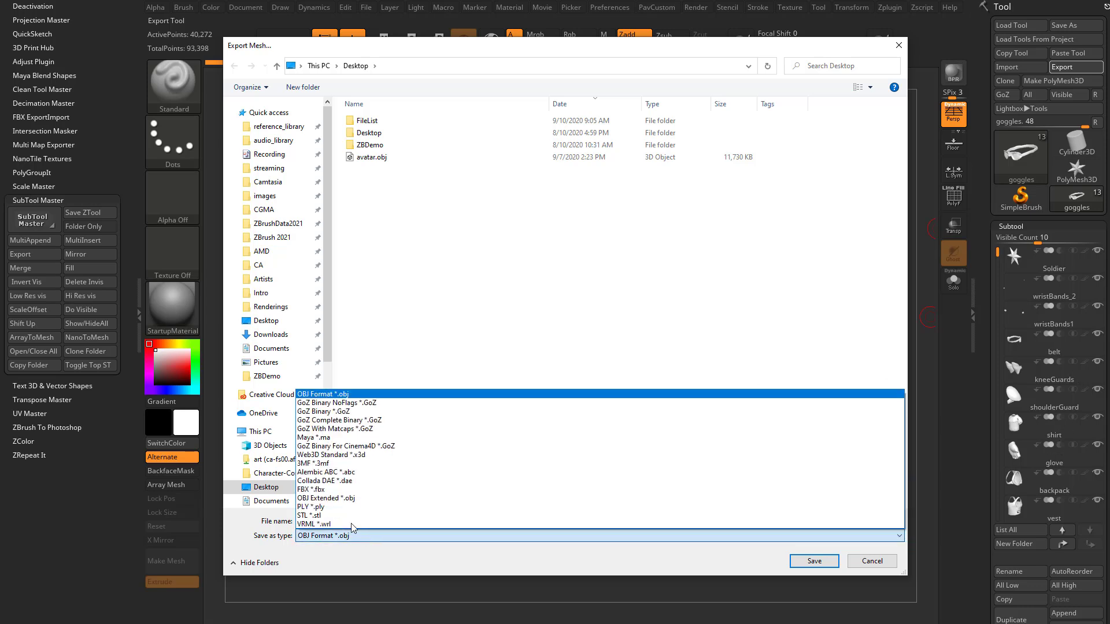
pyautogui.click(315, 495)
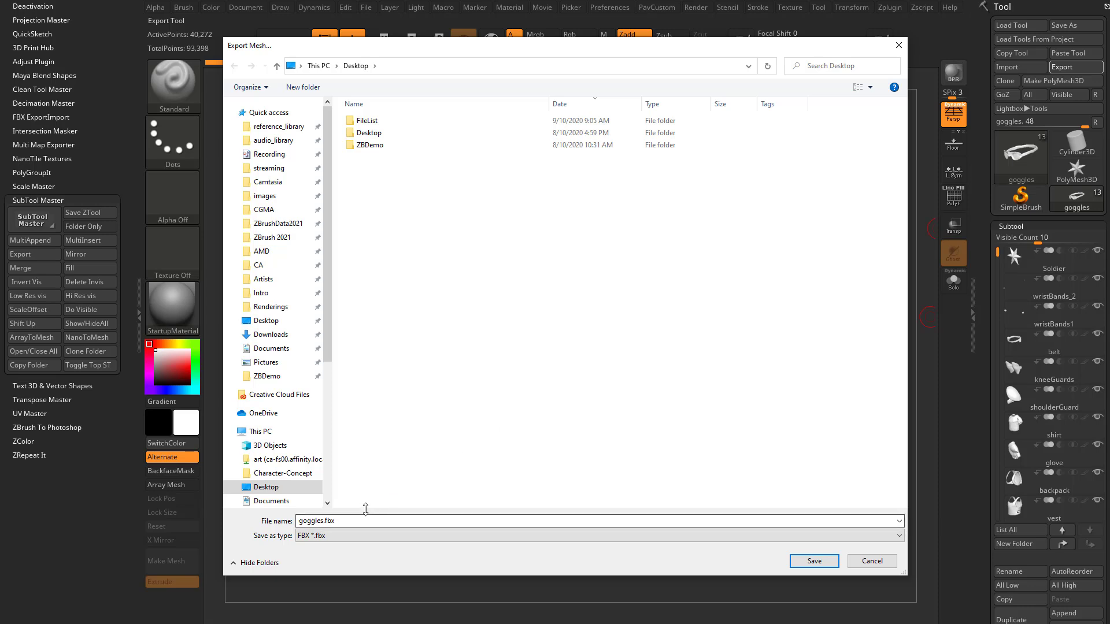
pyautogui.write('test')
pyautogui.click(524, 567)
pyautogui.click(811, 560)
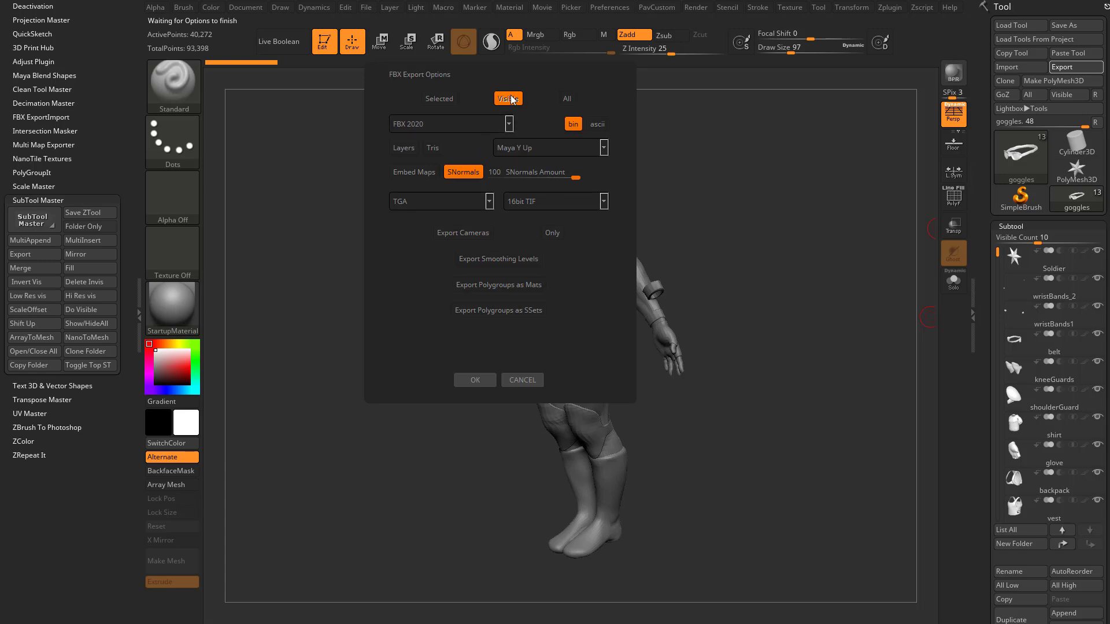
# Step: Try the Selected and Visible scopes in the FBX export options and cancel the export
pyautogui.click(444, 100)
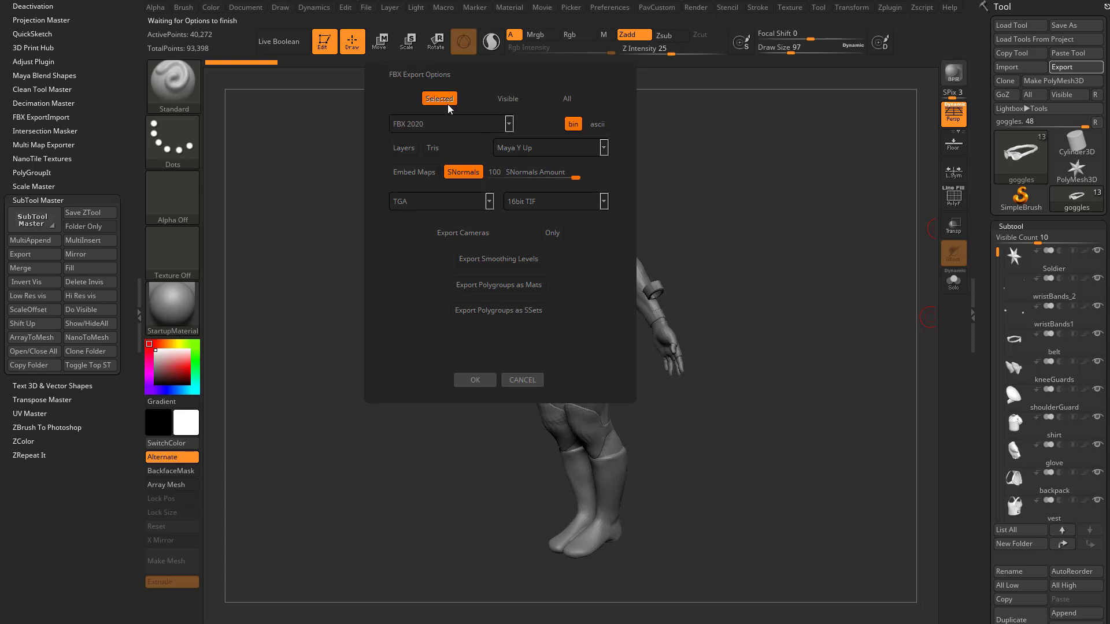
pyautogui.click(519, 102)
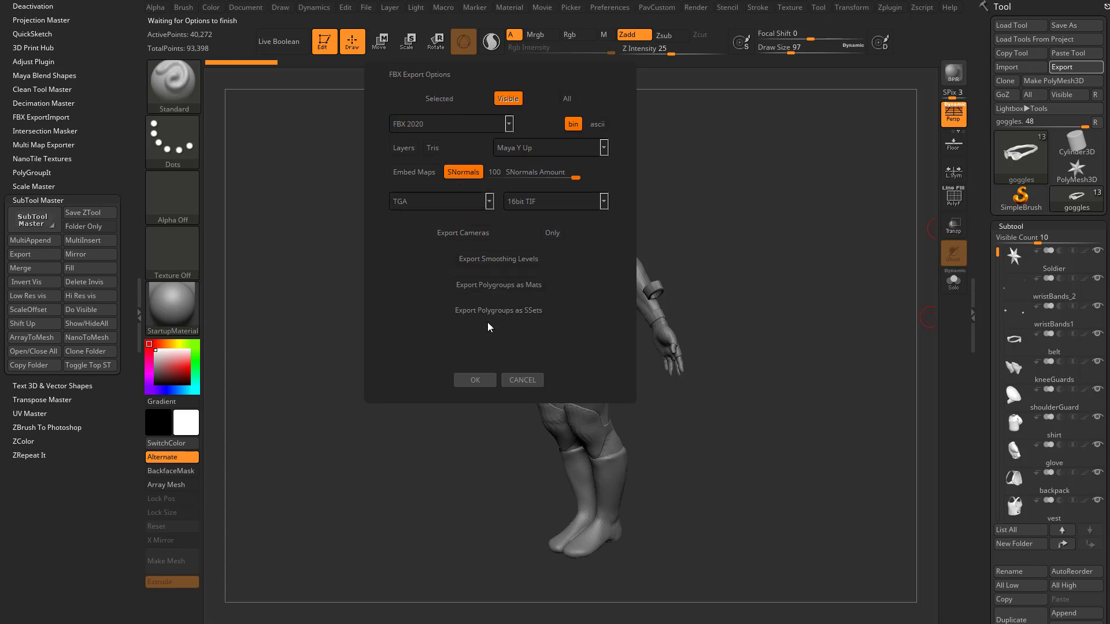
pyautogui.click(517, 381)
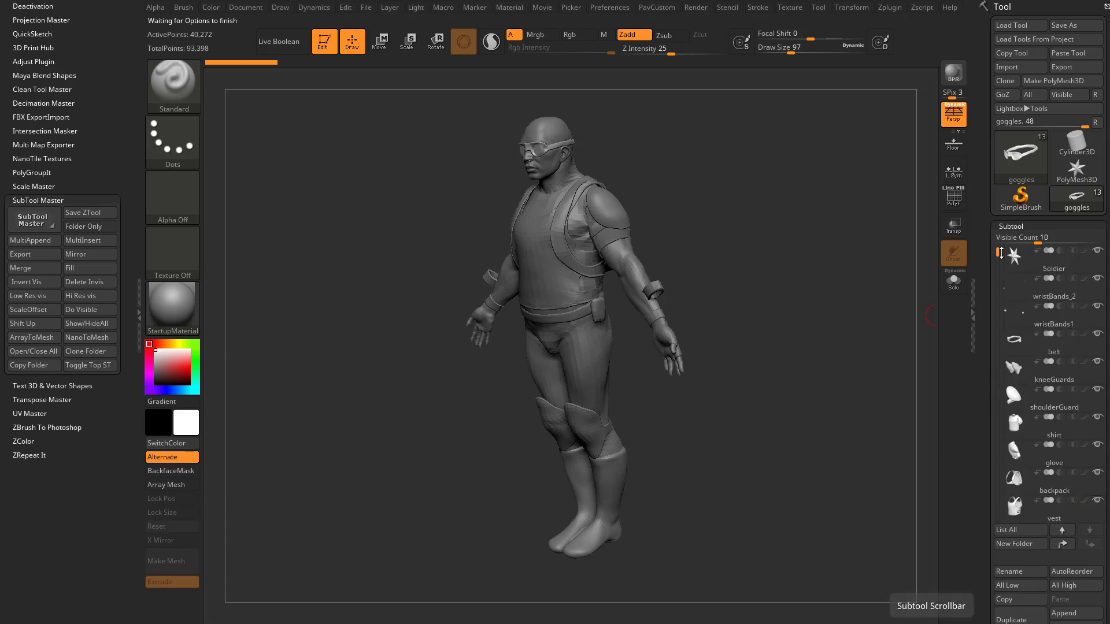
# Step: Correct duplicate subtool names across all visible subtools with SubTool Master's Do Visible
pyautogui.moveTo(998, 251); pyautogui.dragTo(998, 271)
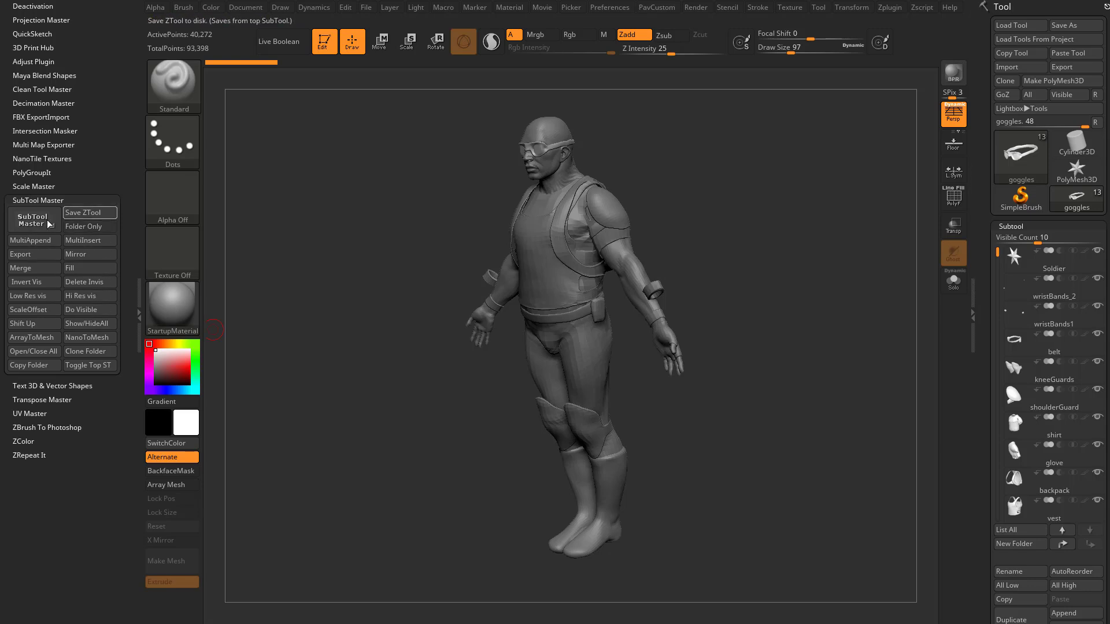
pyautogui.click(96, 310)
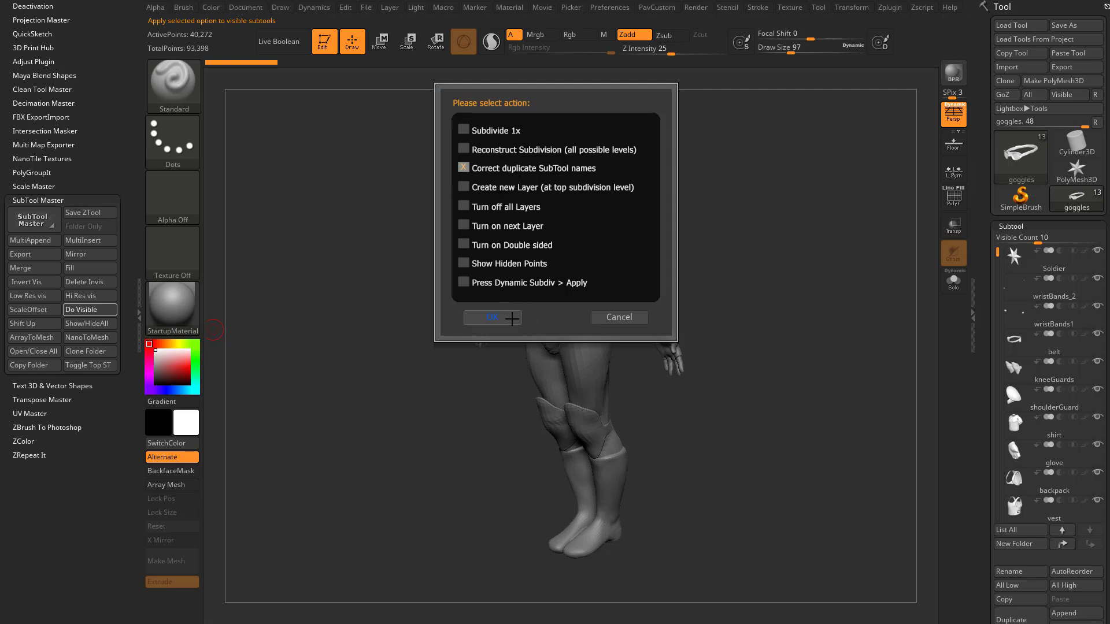
pyautogui.click(492, 317)
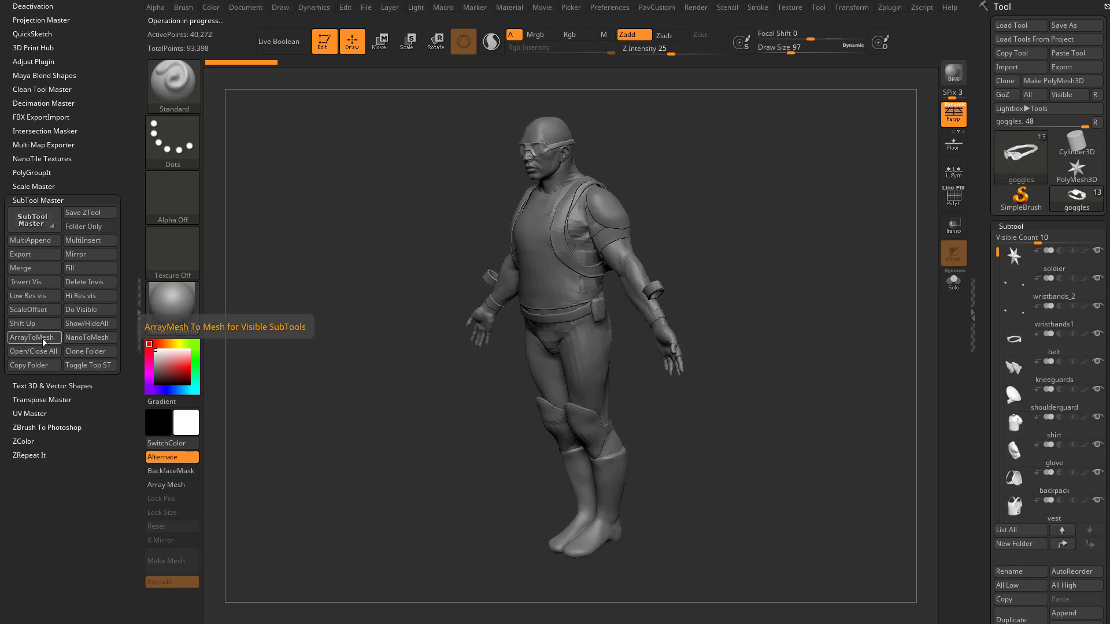
pyautogui.click(91, 269)
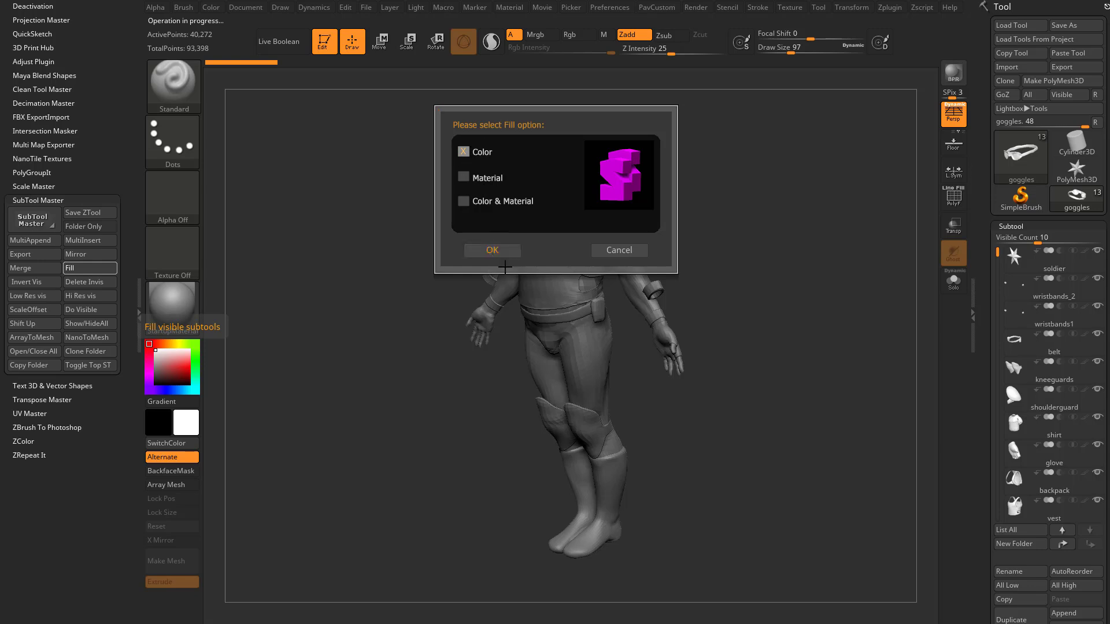
pyautogui.click(622, 245)
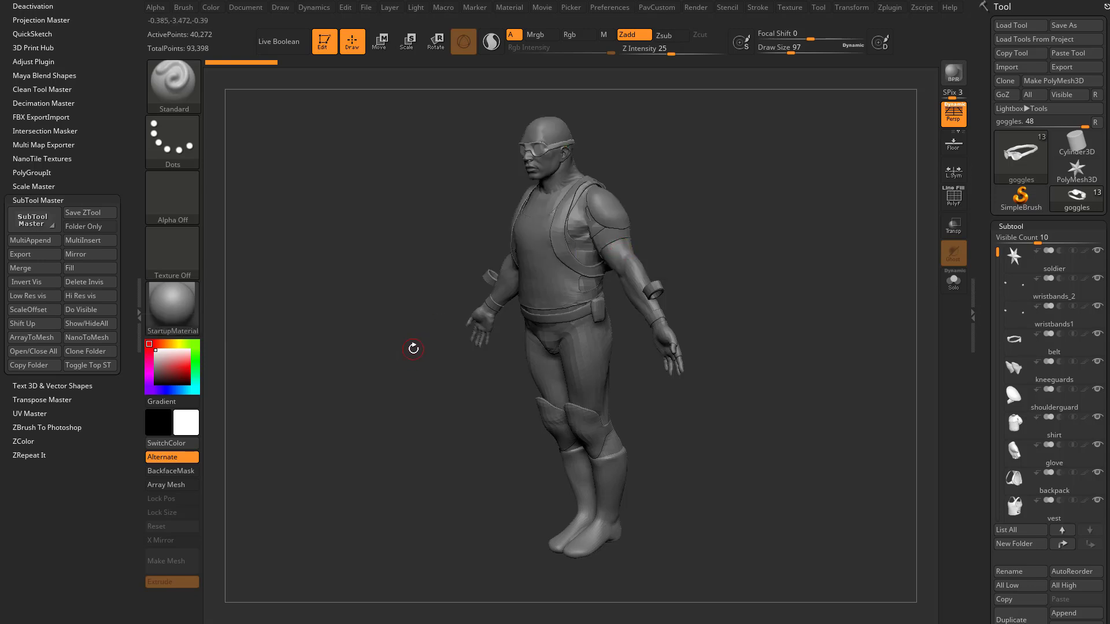
pyautogui.moveTo(761, 349); pyautogui.dragTo(836, 326)
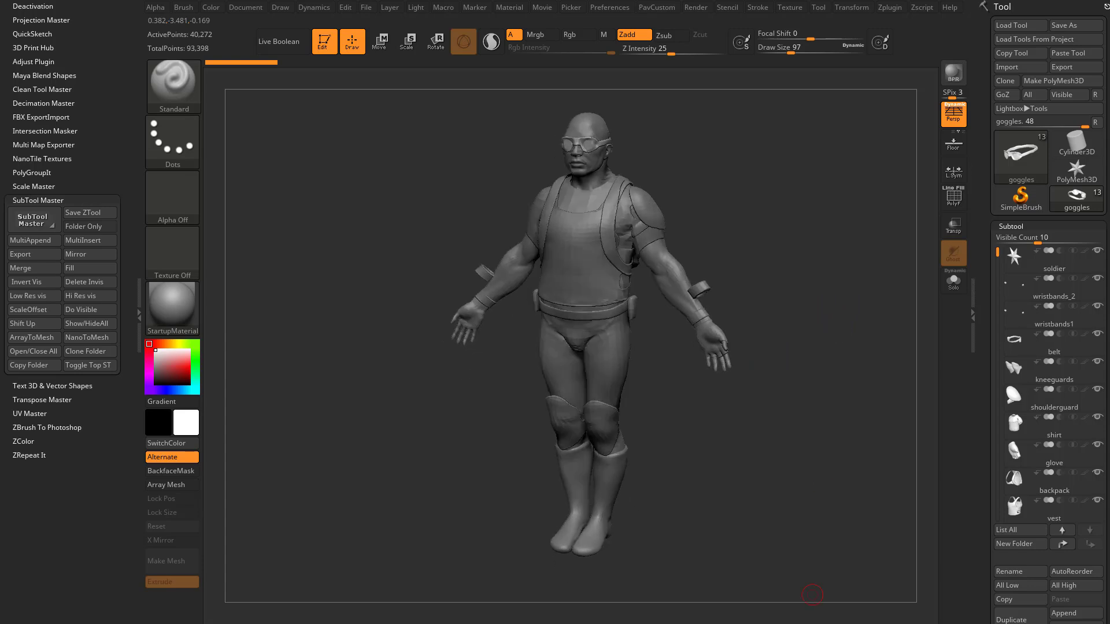
# Step: Delete every subtool other than soldier, allowing non-undoable deletions until the next restart, and delete the soldier subtool itself
pyautogui.moveTo(982, 424); pyautogui.dragTo(988, 329)
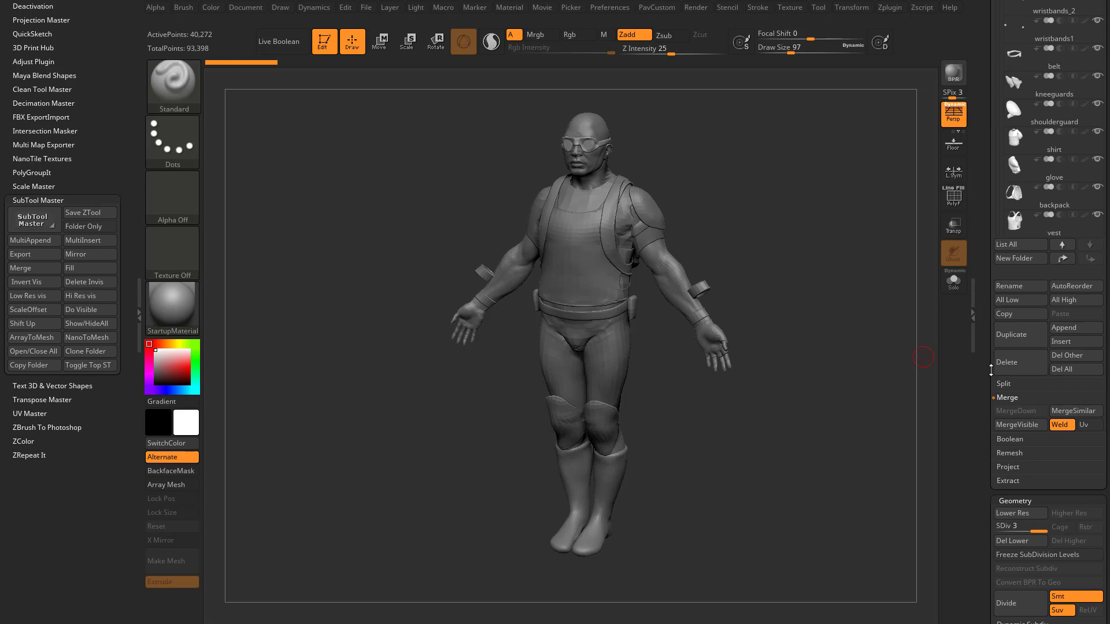
pyautogui.moveTo(986, 306); pyautogui.dragTo(990, 354)
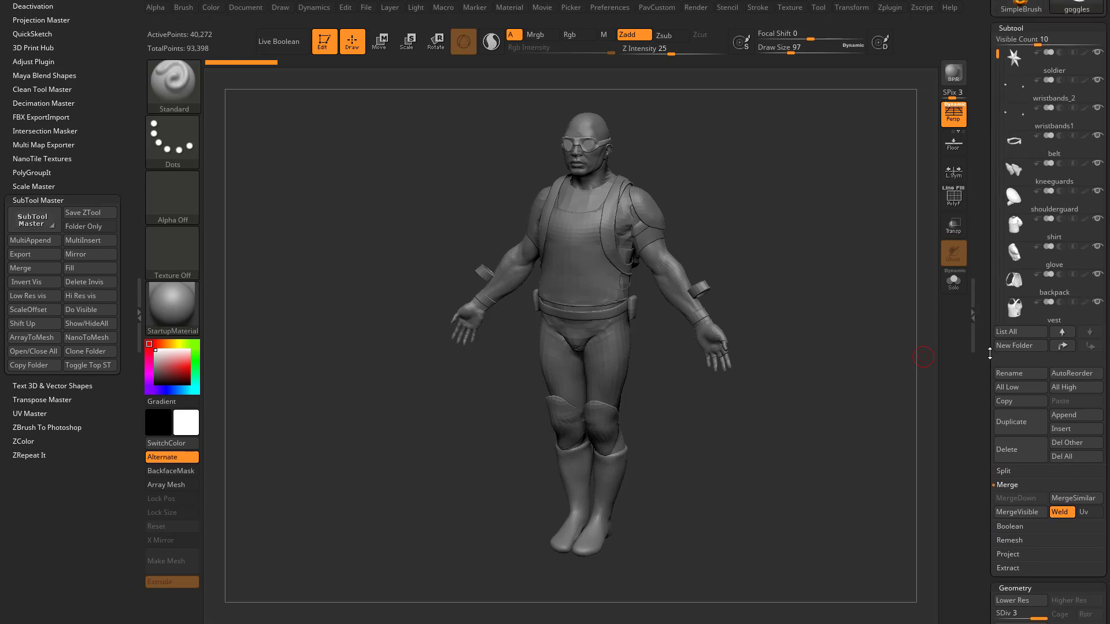
pyautogui.click(1061, 71)
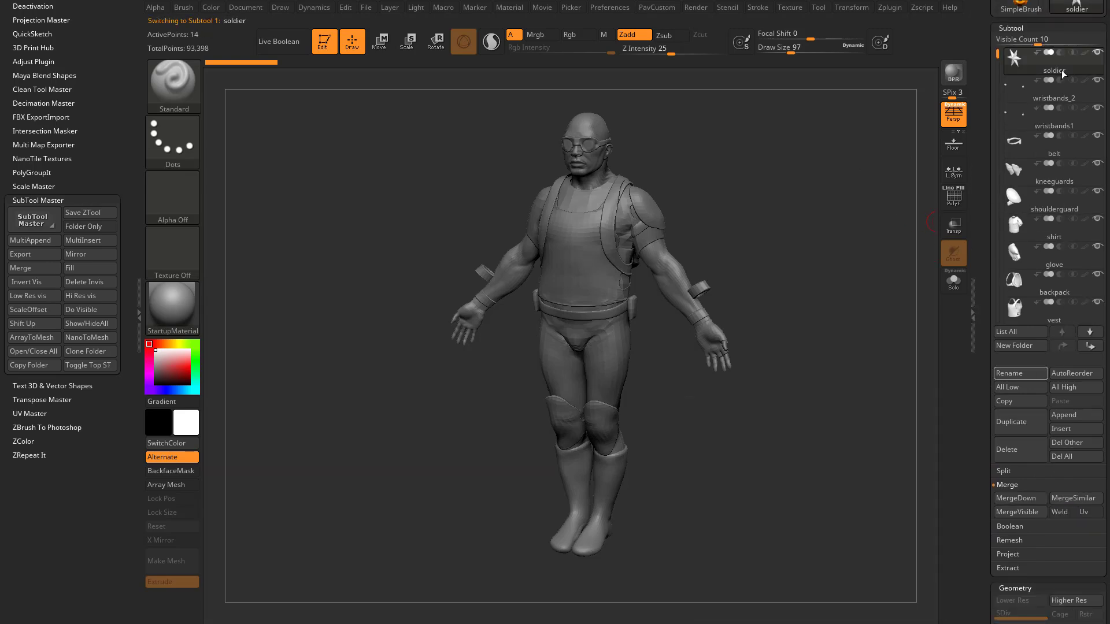
pyautogui.moveTo(1061, 69)
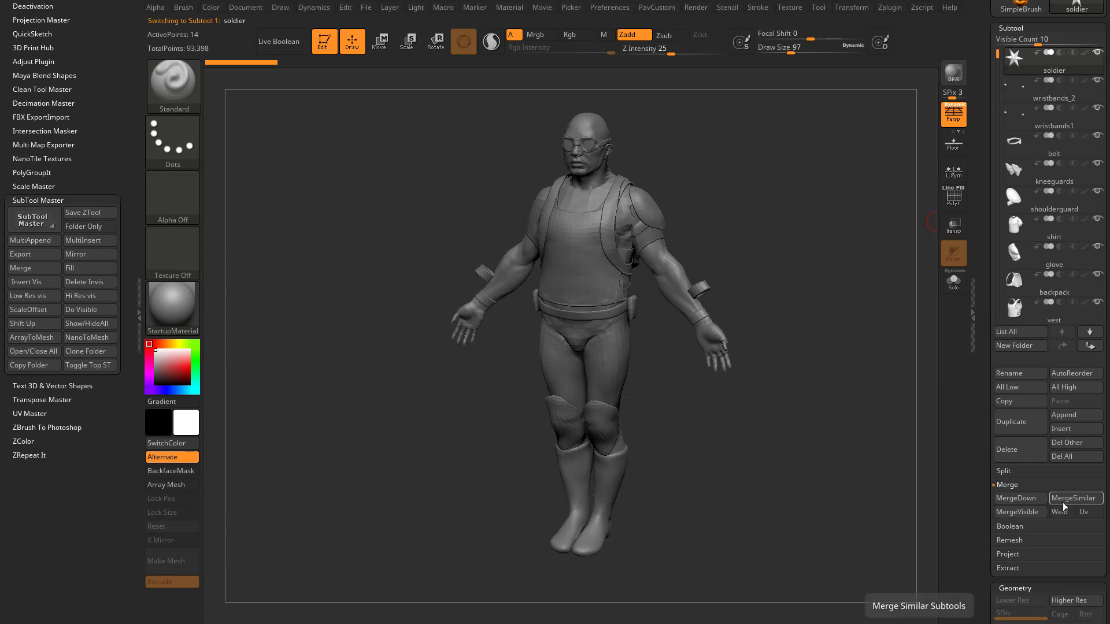
pyautogui.click(1051, 457)
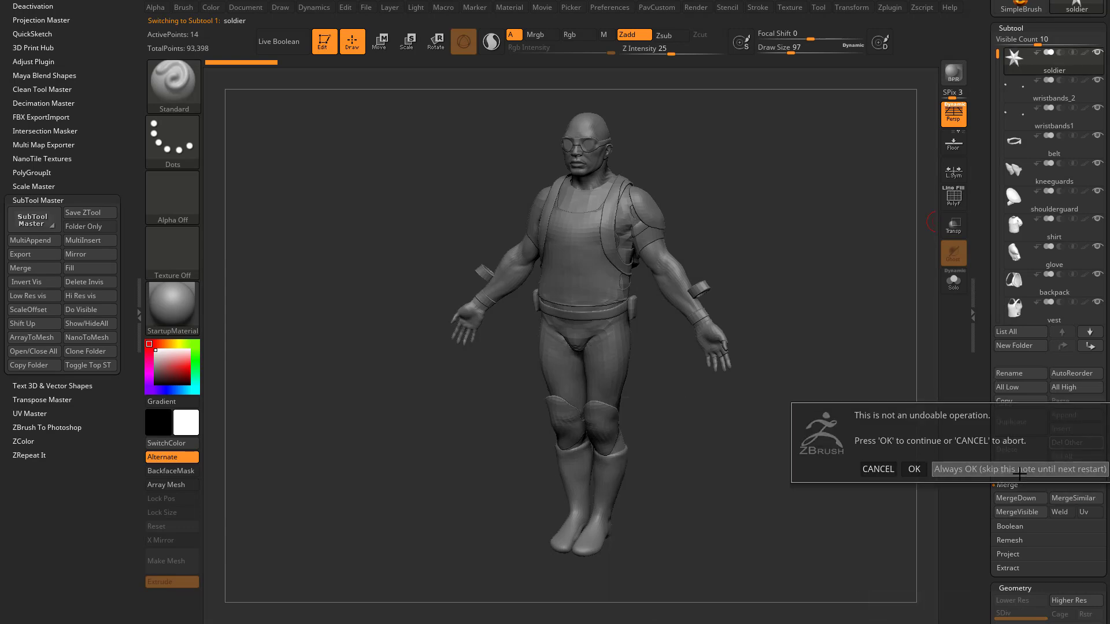
pyautogui.click(1048, 467)
pyautogui.moveTo(1046, 50)
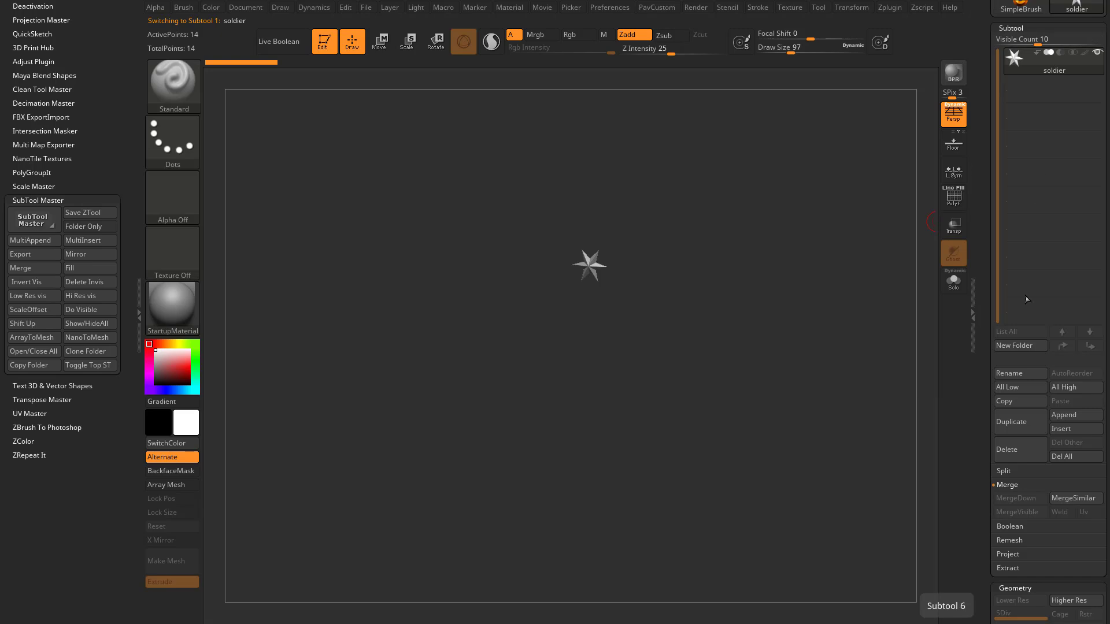
pyautogui.click(1014, 451)
# Step: Load the DemoHead, DemoSoldier and Dog sample tools, and make Dog the active tool after checking DemoSoldier
pyautogui.moveTo(981, 248); pyautogui.dragTo(983, 442)
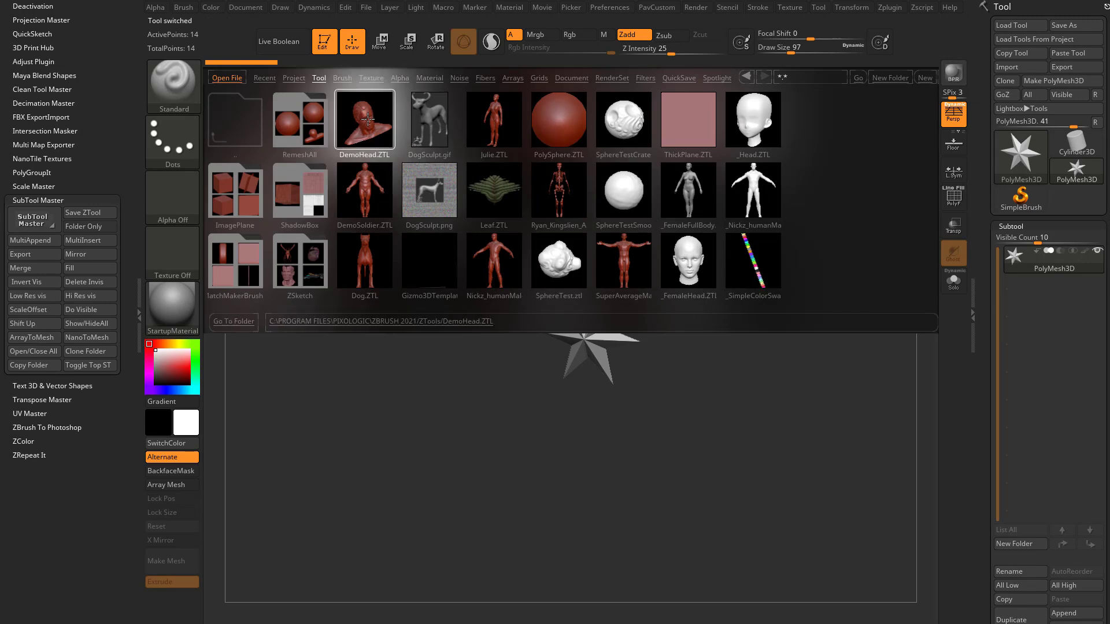
pyautogui.doubleClick(364, 176)
pyautogui.doubleClick(367, 272)
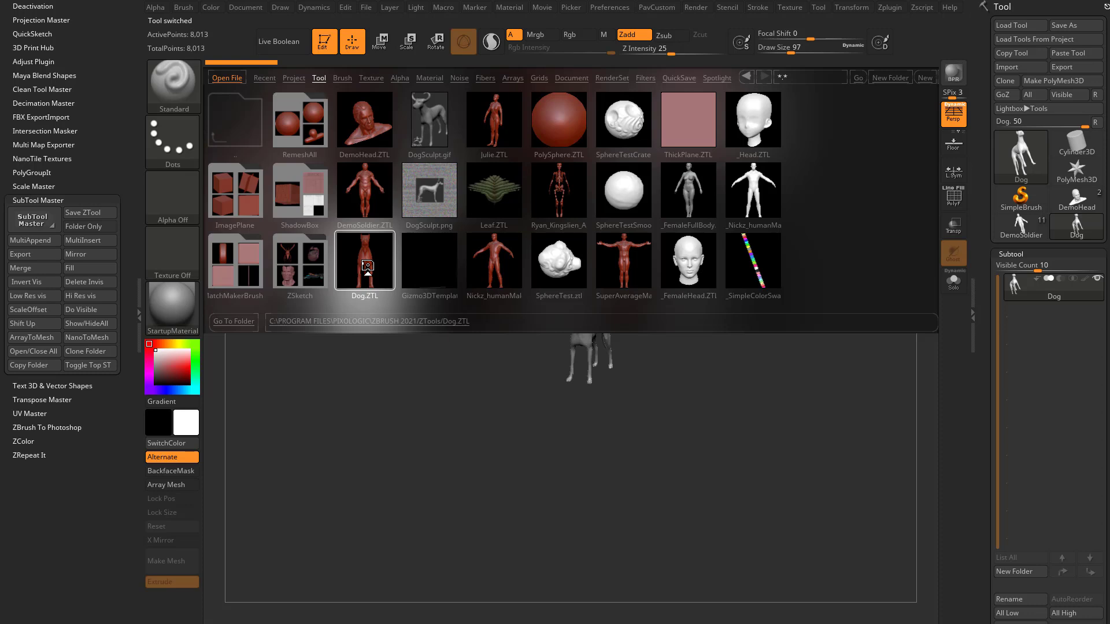
pyautogui.click(1016, 228)
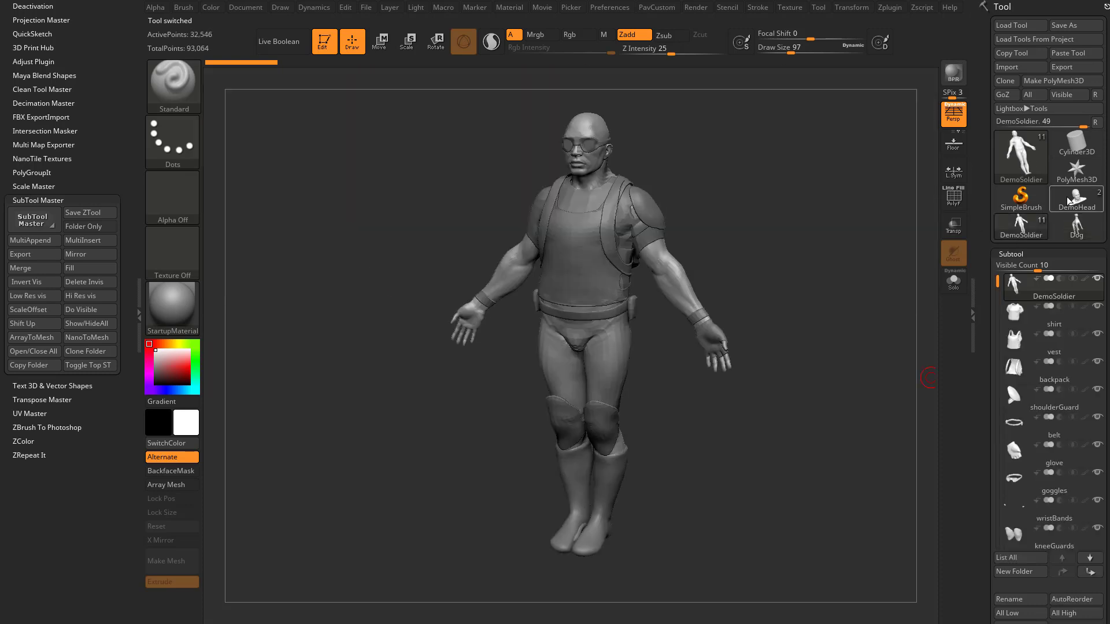
pyautogui.click(1063, 233)
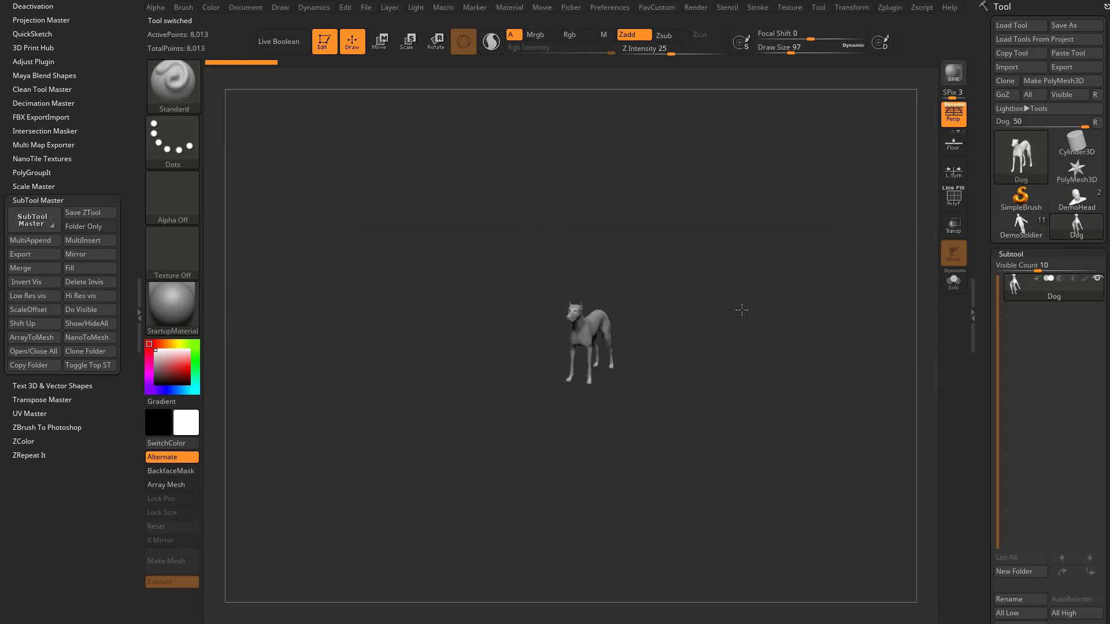
pyautogui.moveTo(744, 294); pyautogui.dragTo(847, 294)
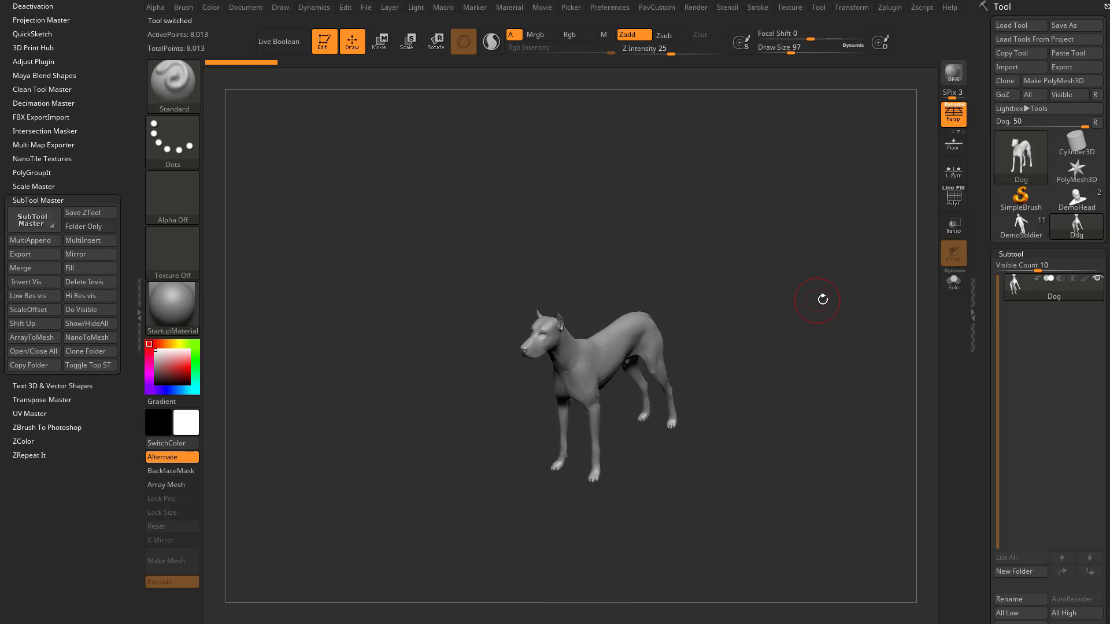
# Step: Run the Delete Unselected Tools macro to remove every tool except Dog
pyautogui.click(444, 7)
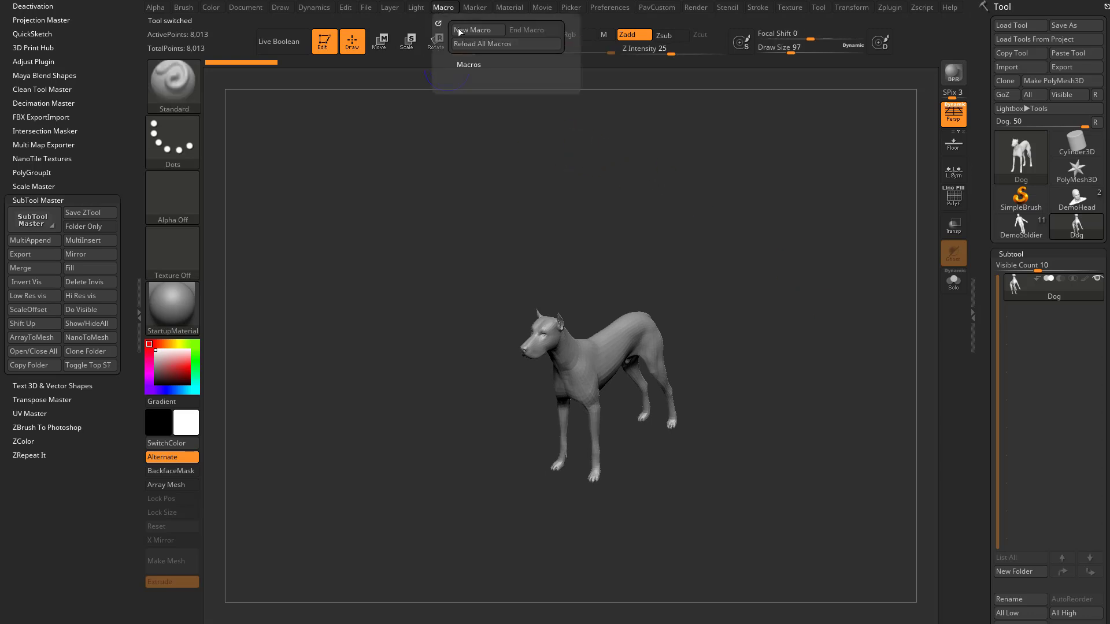
pyautogui.click(470, 64)
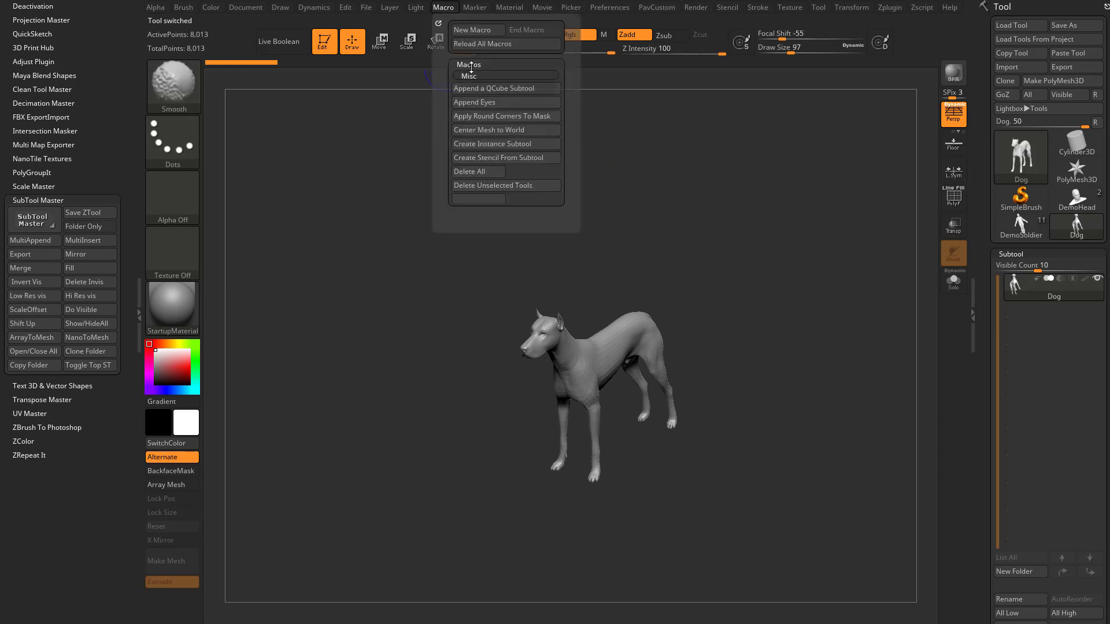
pyautogui.click(498, 187)
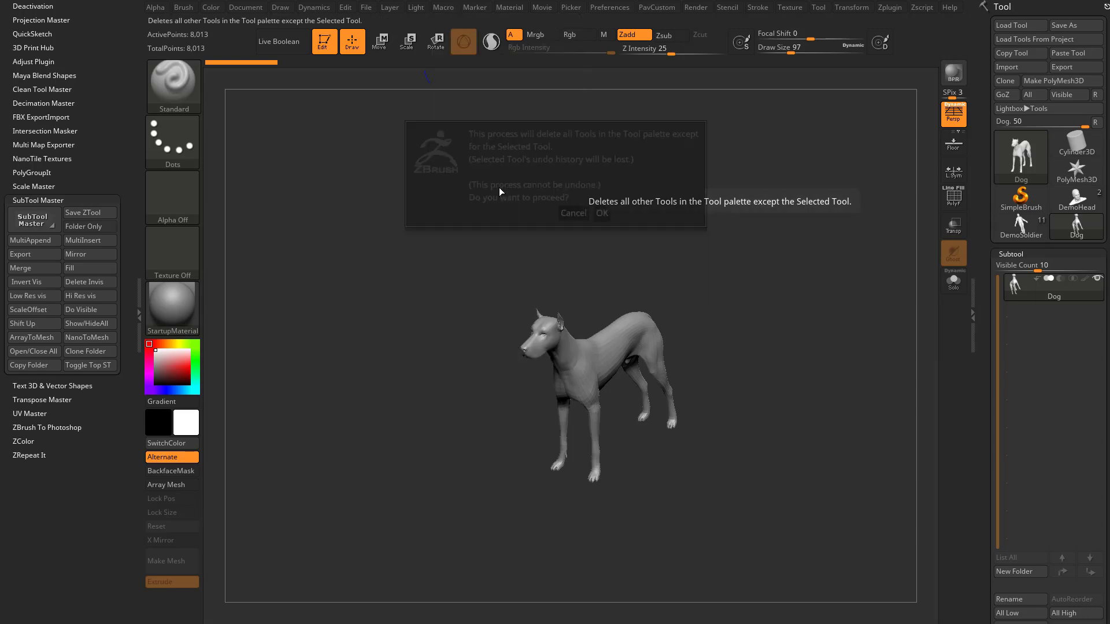
pyautogui.click(601, 214)
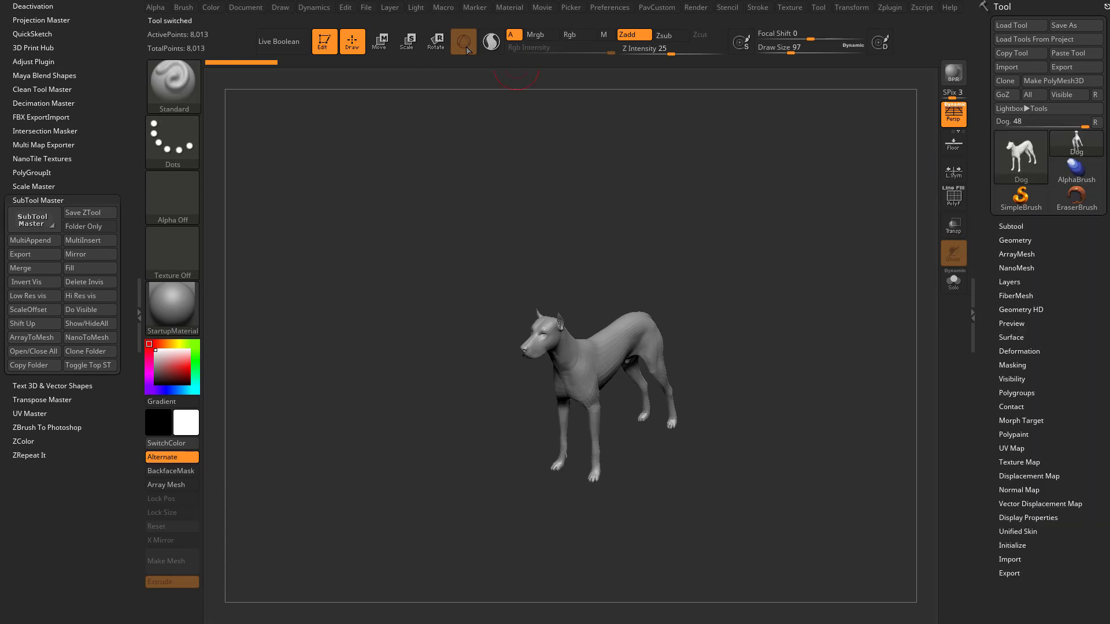
pyautogui.click(368, 8)
pyautogui.moveTo(770, 253)
pyautogui.mouseDown()
pyautogui.moveTo(772, 238)
pyautogui.moveTo(770, 254)
pyautogui.mouseUp()
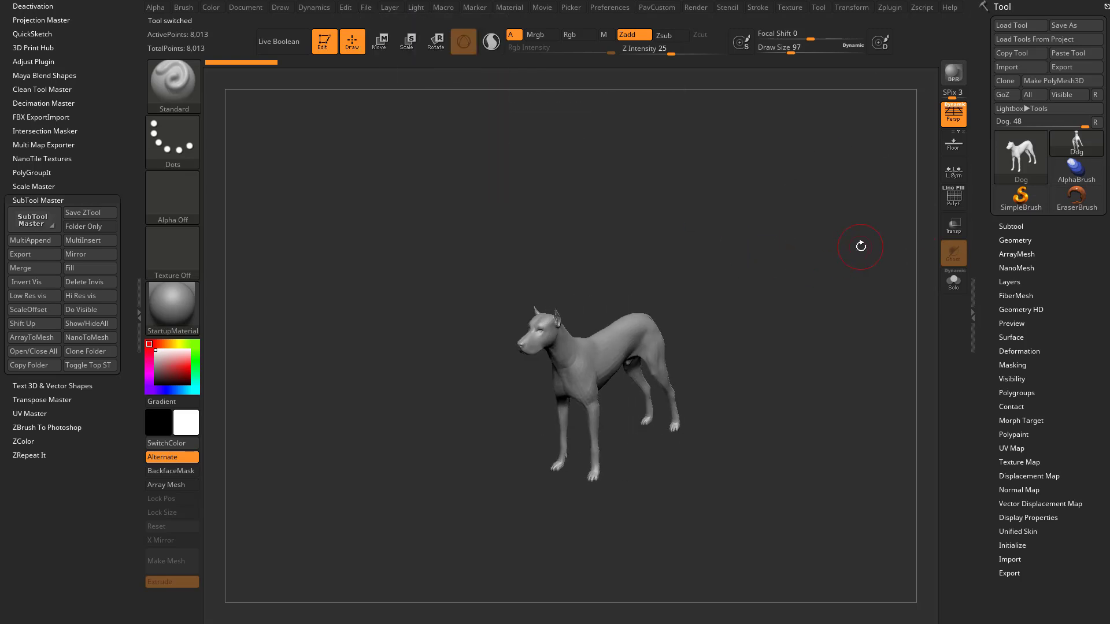